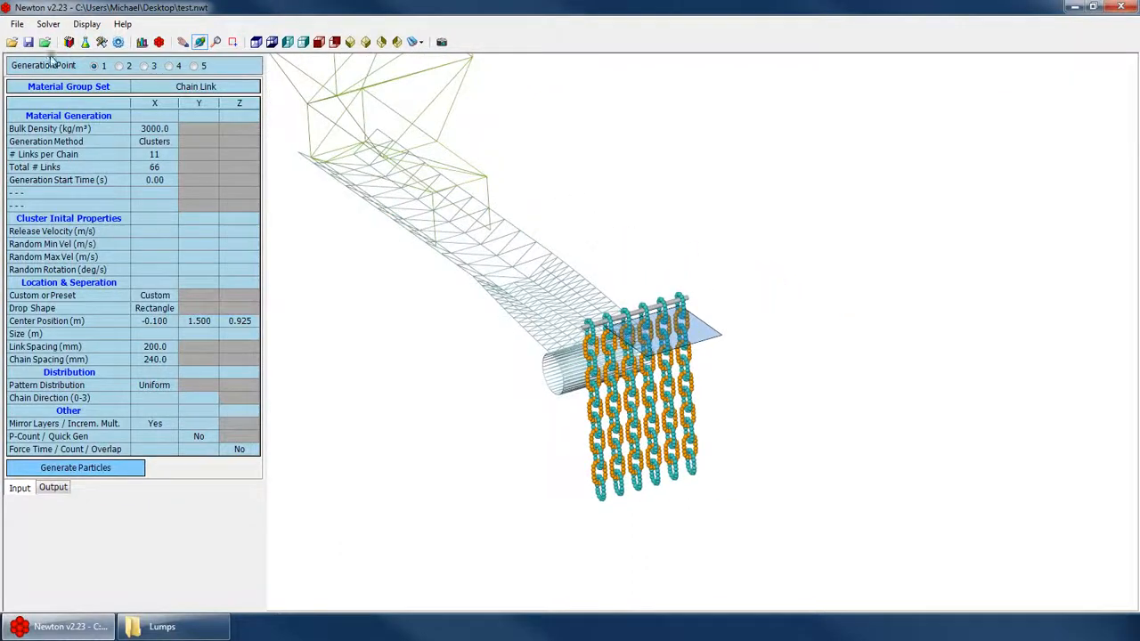
Open the Chain Link set in the particle library and inspect its two link clusters in 3D
left_click(117, 42)
left_click(78, 77)
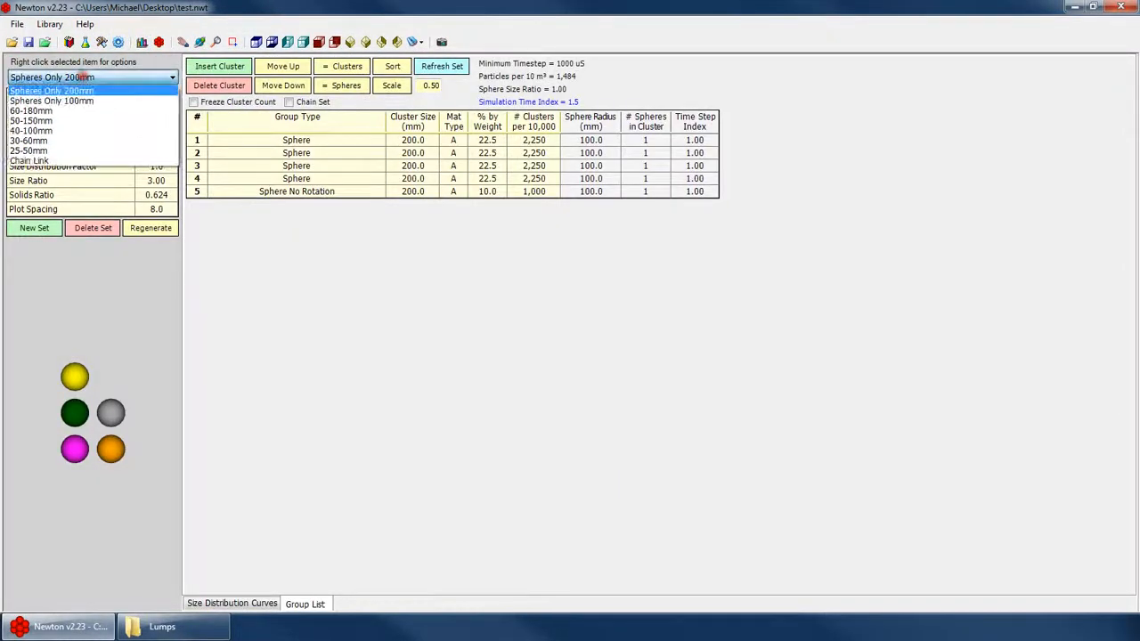
left_click(36, 162)
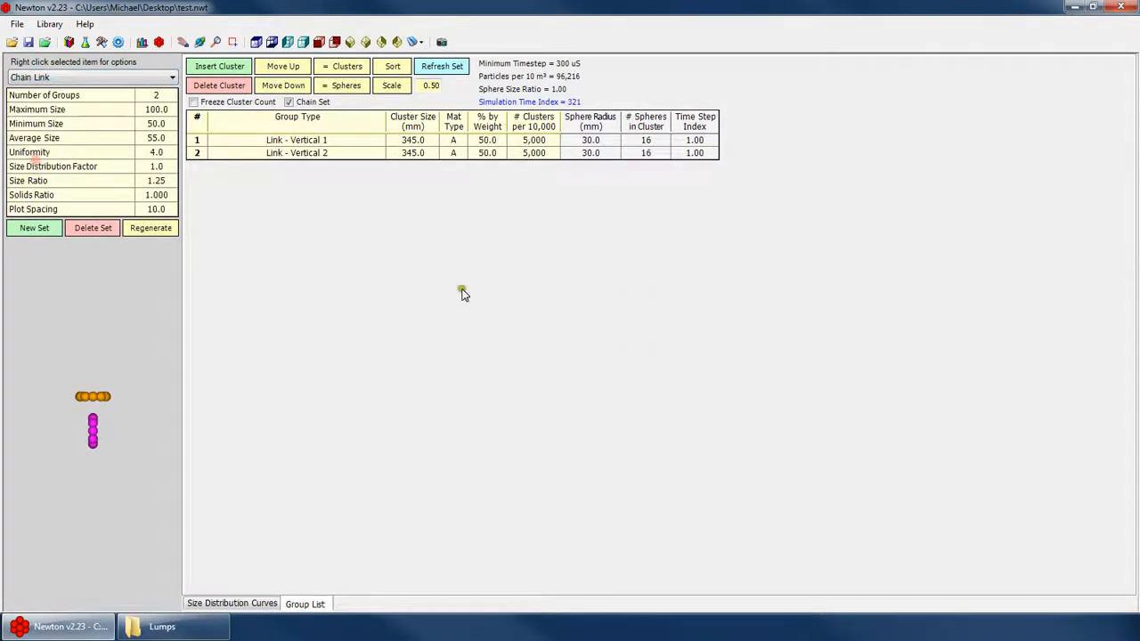
right_click(129, 430)
left_click(133, 442)
left_click_drag(133, 443, 87, 430)
scroll(86, 430, "up", 3)
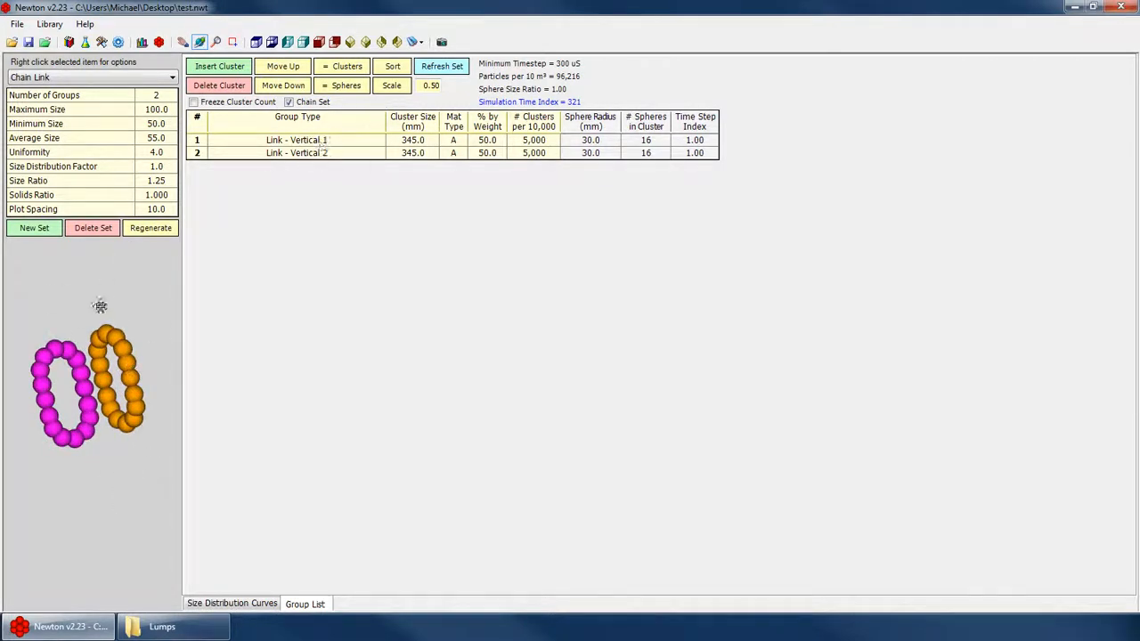
left_click_drag(100, 306, 66, 375)
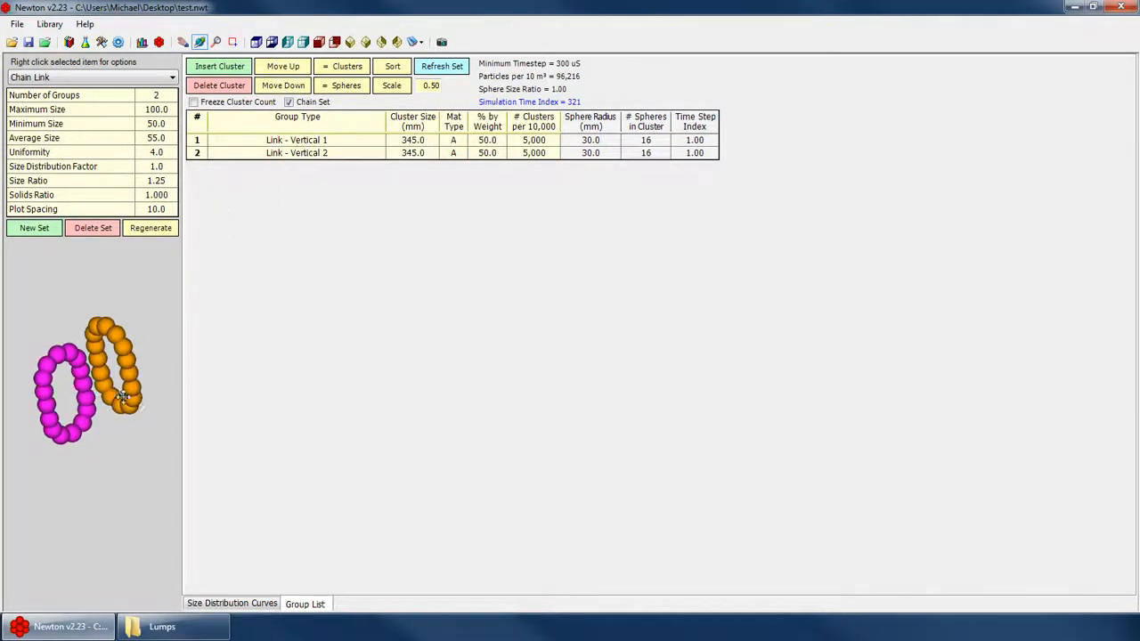
left_click_drag(123, 398, 101, 372)
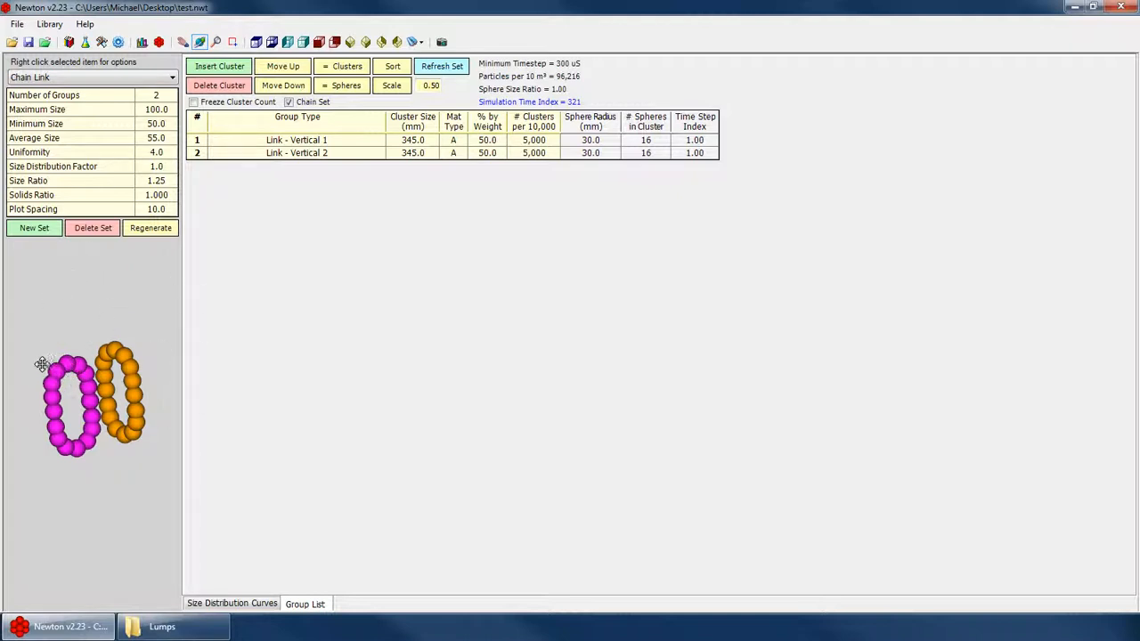
Review the cluster counts, weight percentages and solids ratio of the Chain Link set
left_click(517, 154)
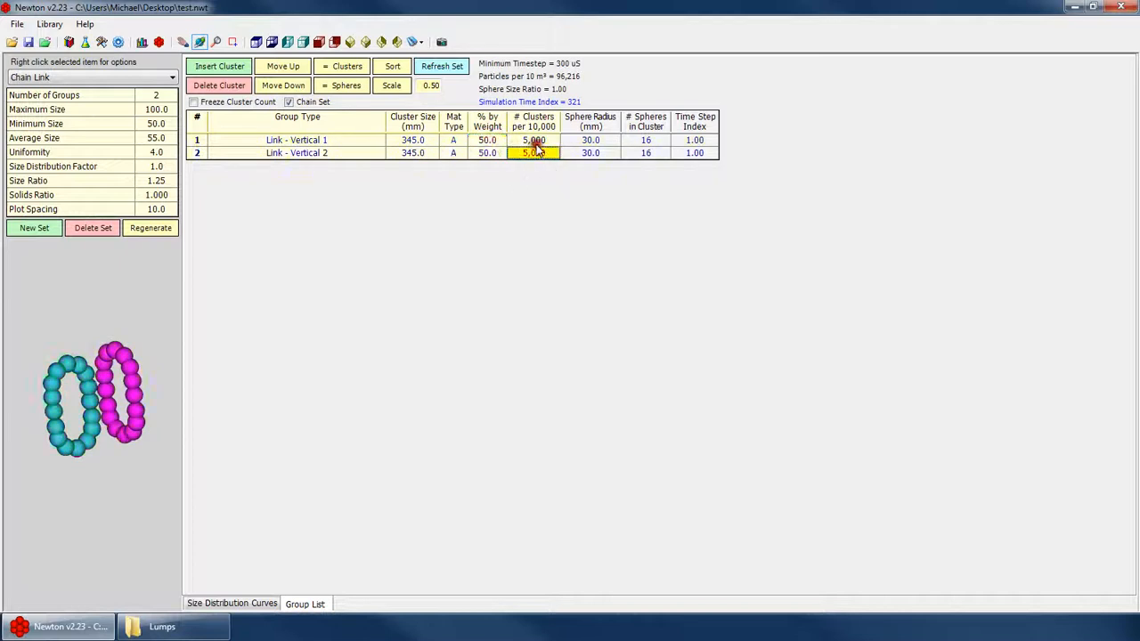
left_click(488, 141)
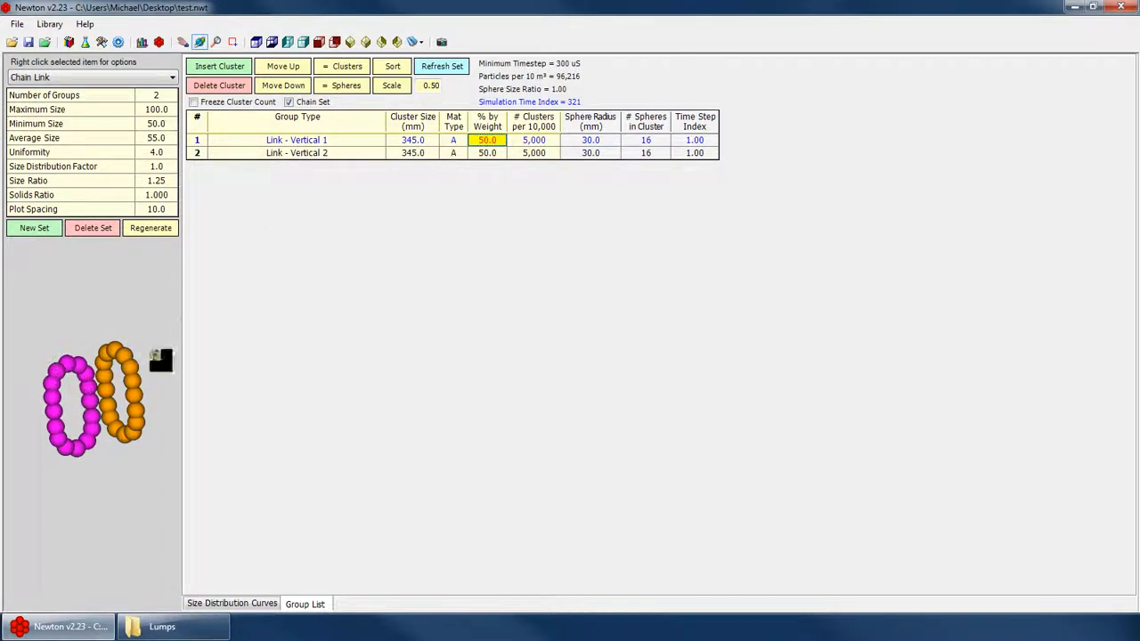
left_click(154, 195)
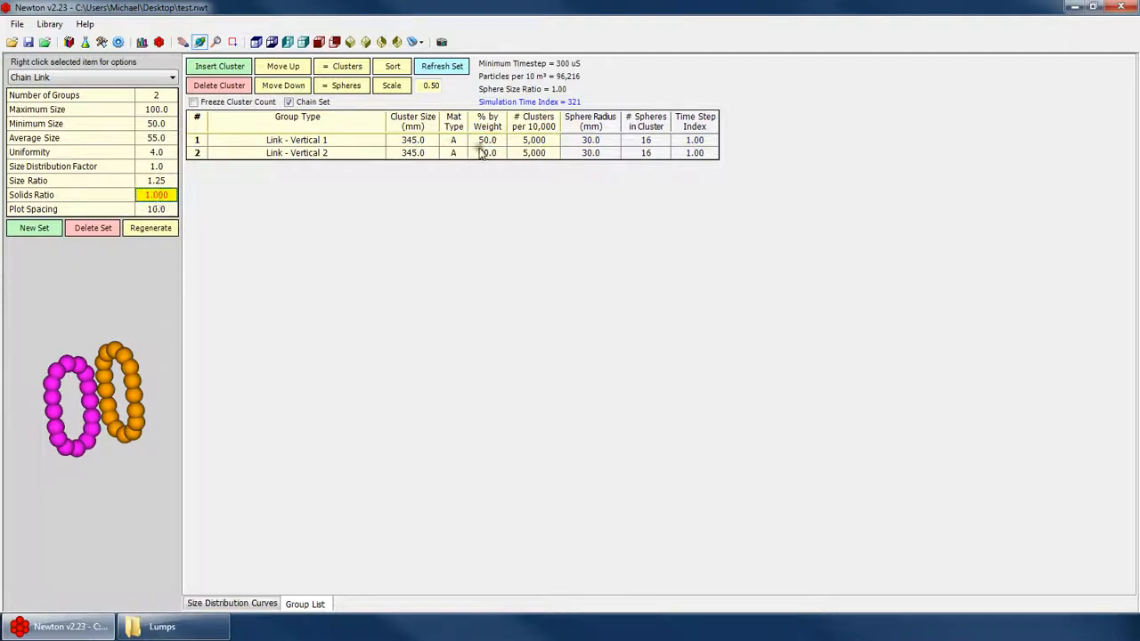
Go to the particle generation settings and review the bulk density and available generation methods for generation point 1
left_click(117, 42)
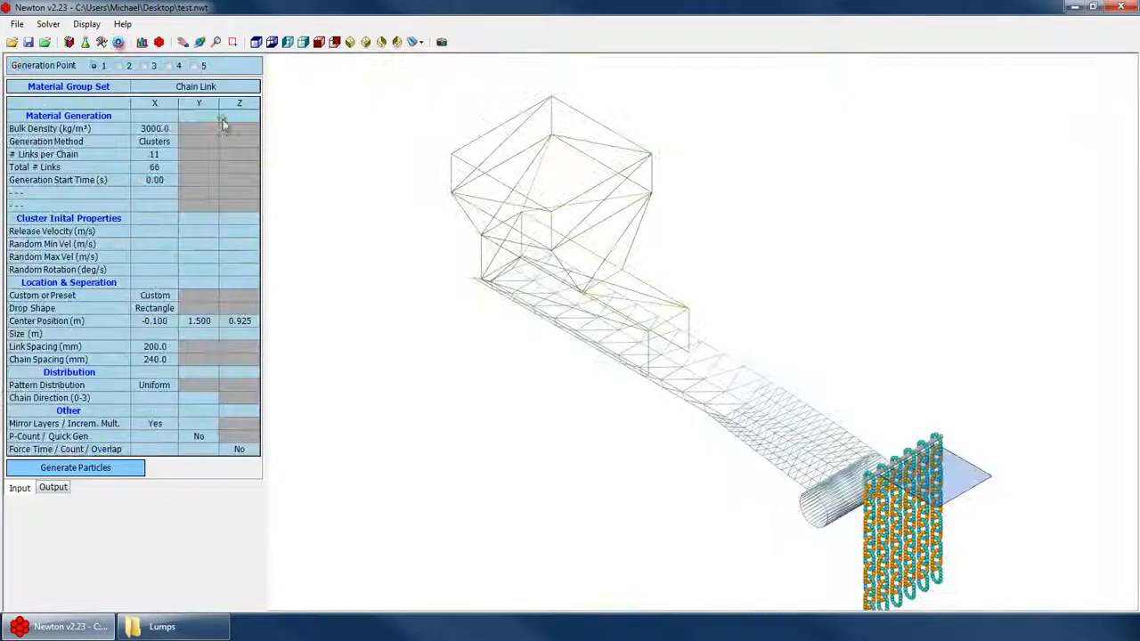
left_click(165, 141)
left_click(159, 131)
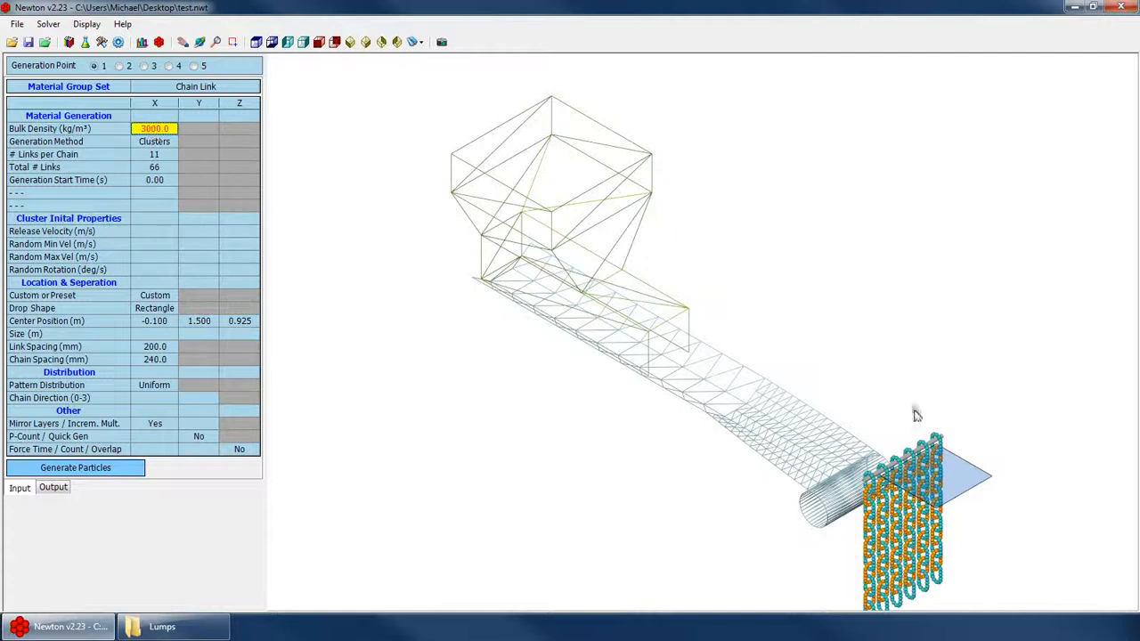
left_click(159, 143)
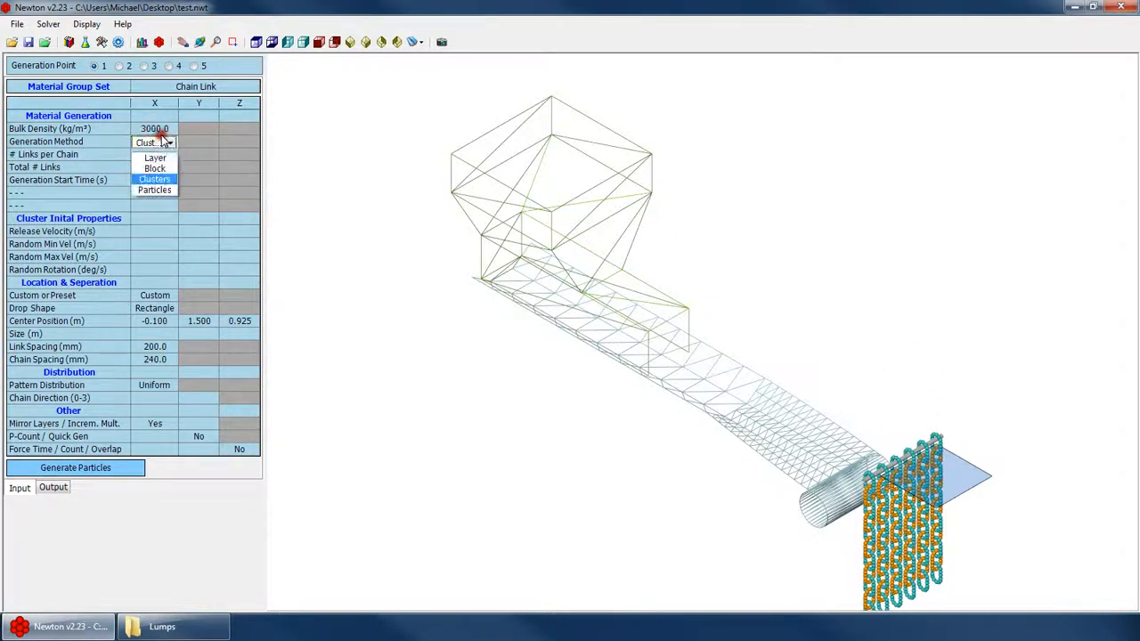
left_click(160, 130)
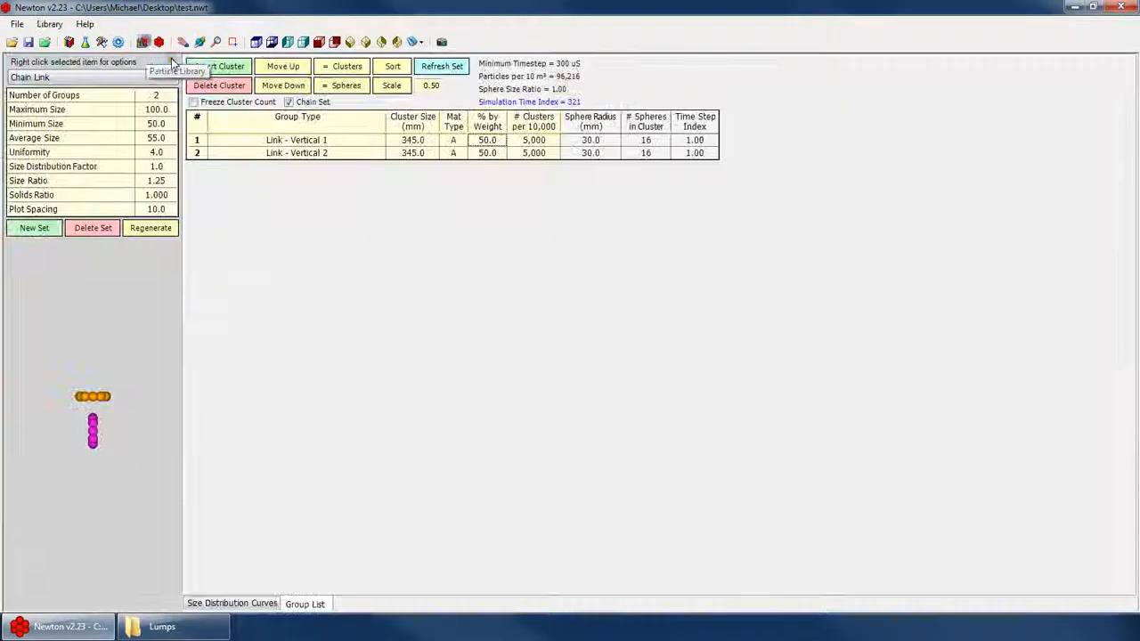
Compare the bulk density in the particle generation settings with the Chain Link set's solids ratio in the particle library
left_click(141, 42)
left_click(140, 42)
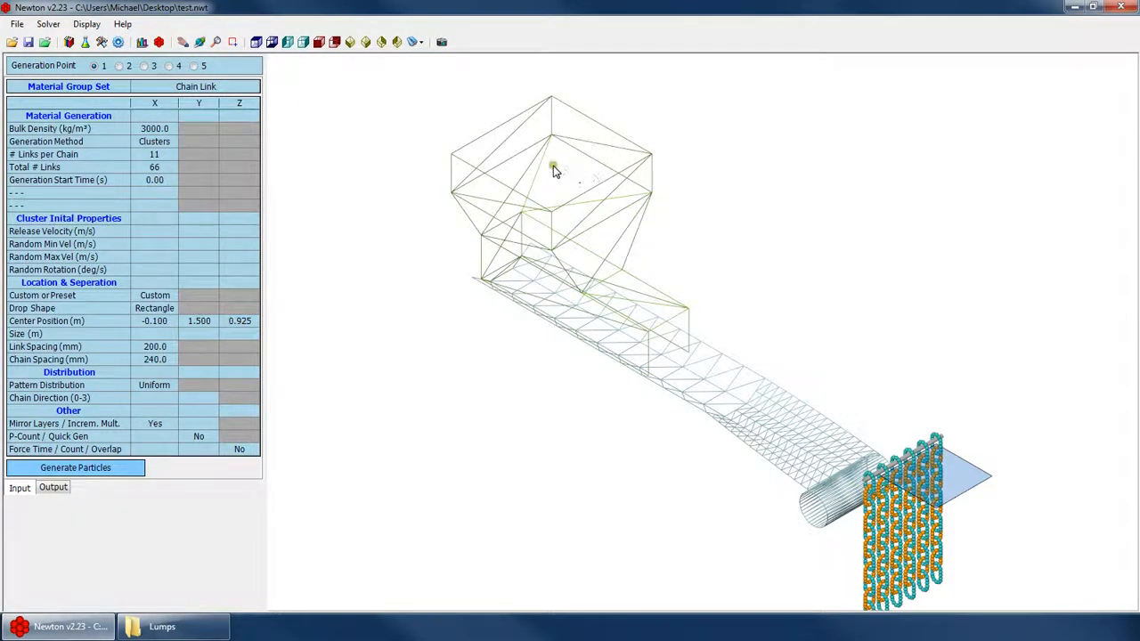
left_click(152, 127)
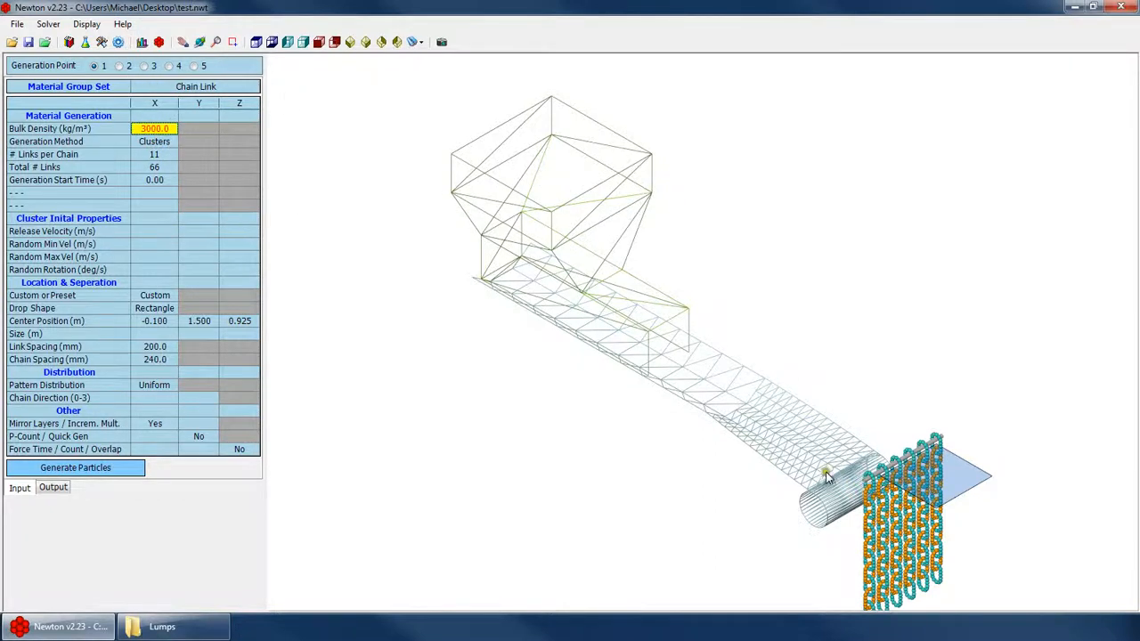
left_click_drag(877, 495, 764, 348)
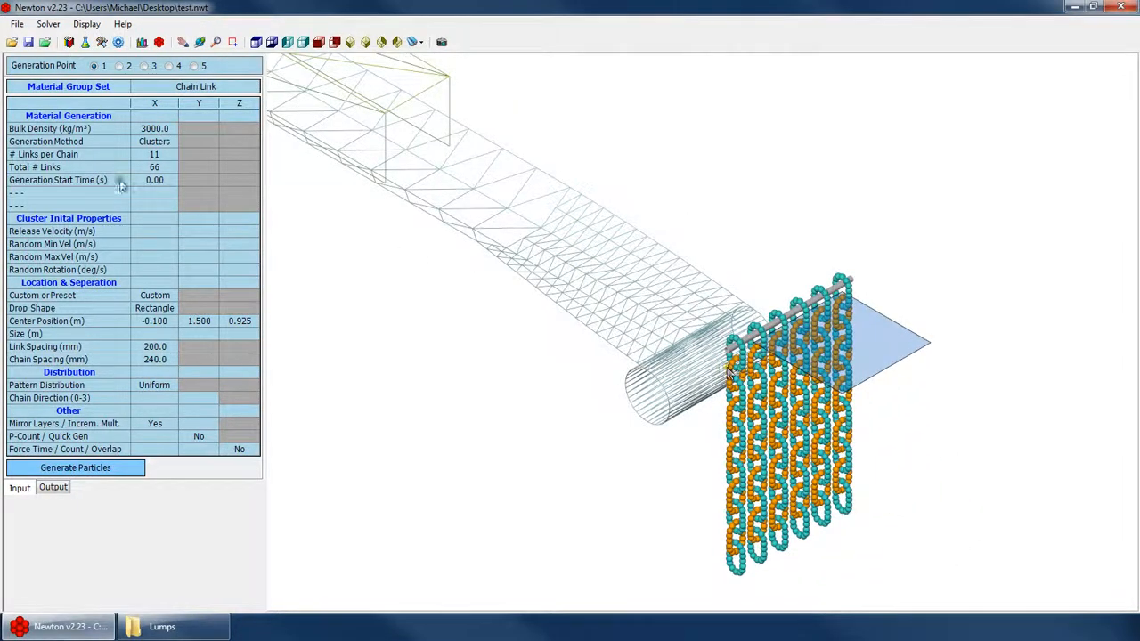
left_click(154, 128)
left_click(141, 42)
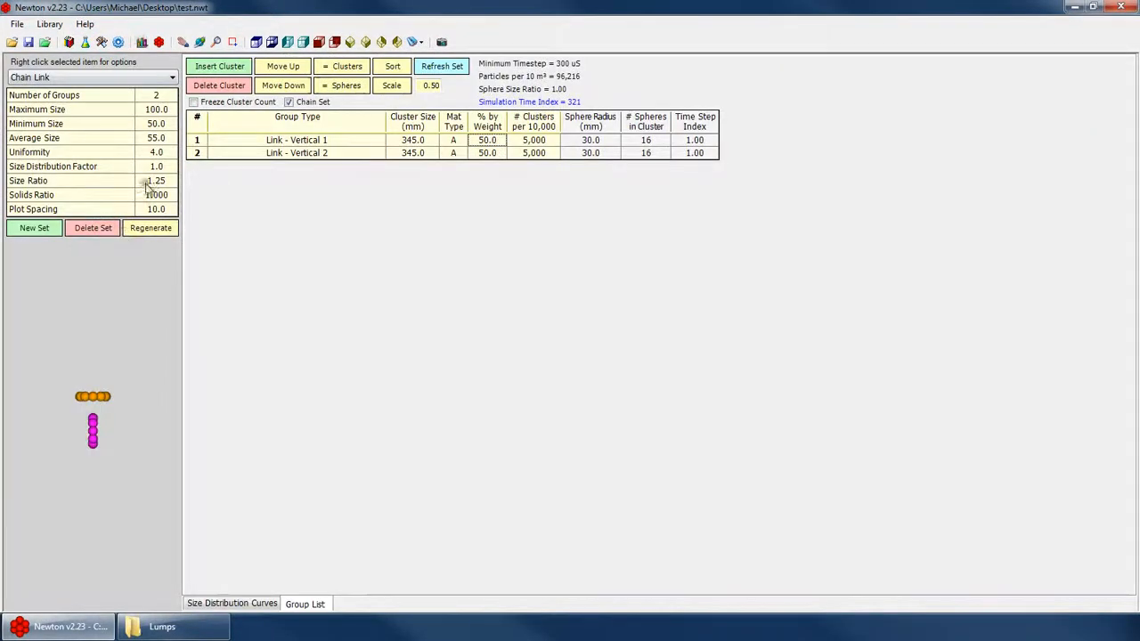
left_click(164, 196)
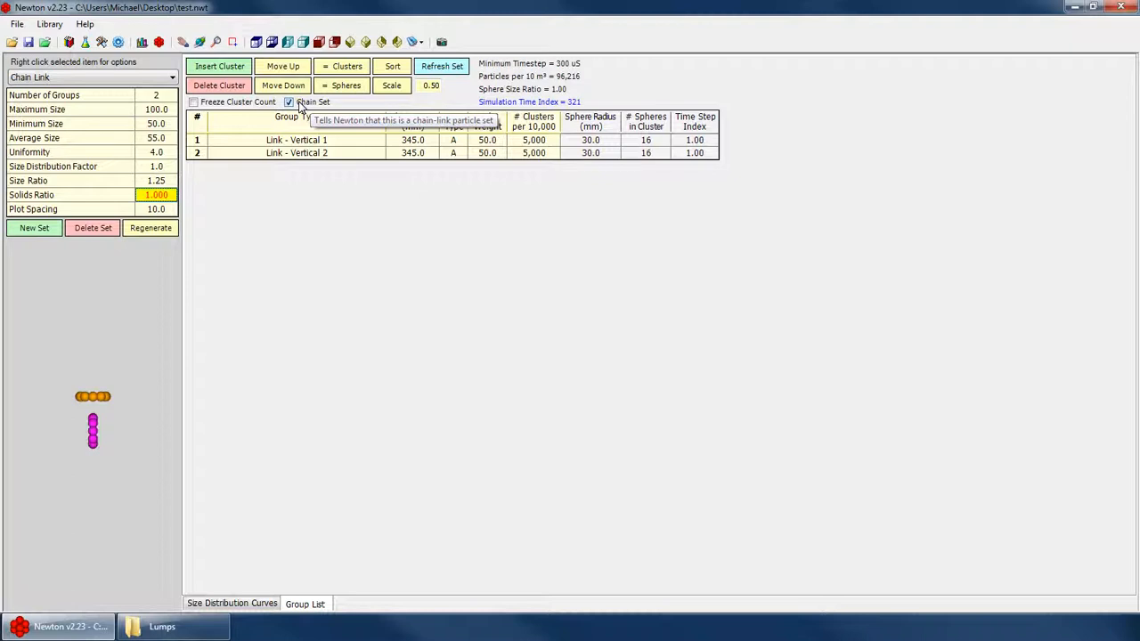
Orbit the preview of the two link clusters to examine their ring shape
right_click(123, 426)
right_click(122, 395)
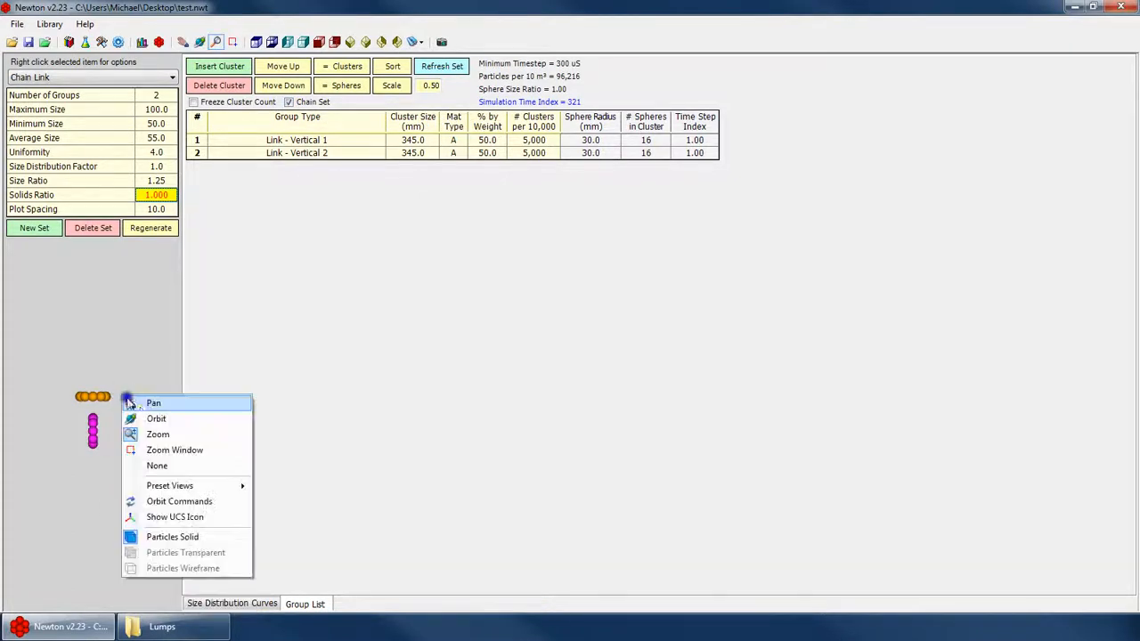
left_click(156, 424)
left_click_drag(125, 418, 108, 195)
Return to the particle generation settings and choose Chain Link as the material group set for generation point 1
left_click(118, 42)
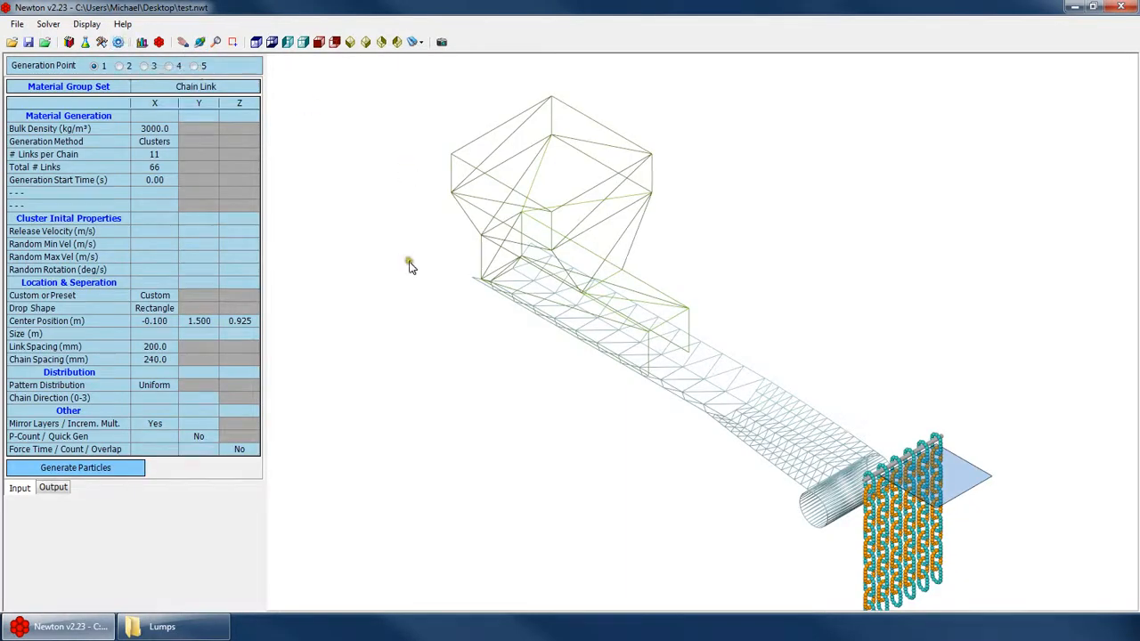
left_click(194, 88)
left_click(198, 88)
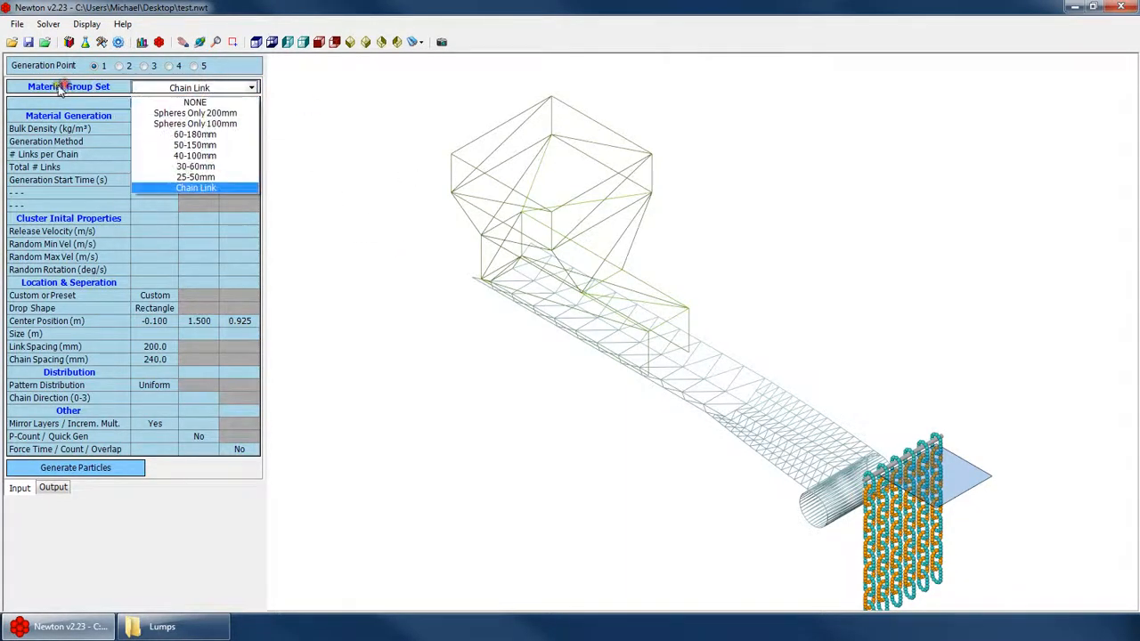
left_click(210, 187)
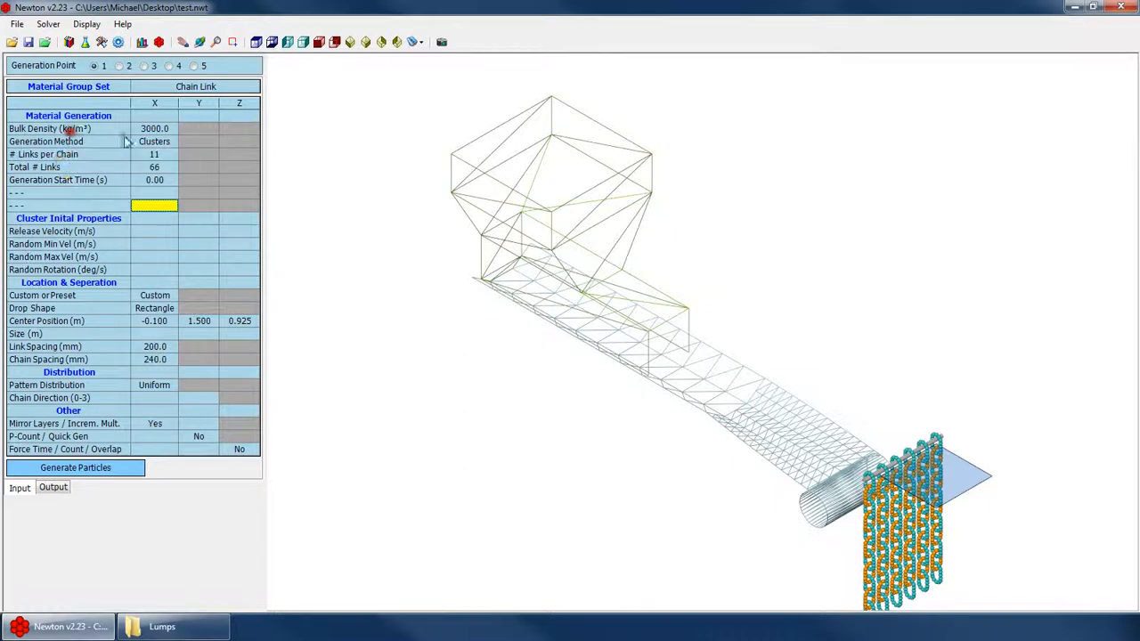
Switch the material group set to 60-180mm with the Block generation method, and change the set back to Chain Link
left_click(189, 85)
left_click(157, 215)
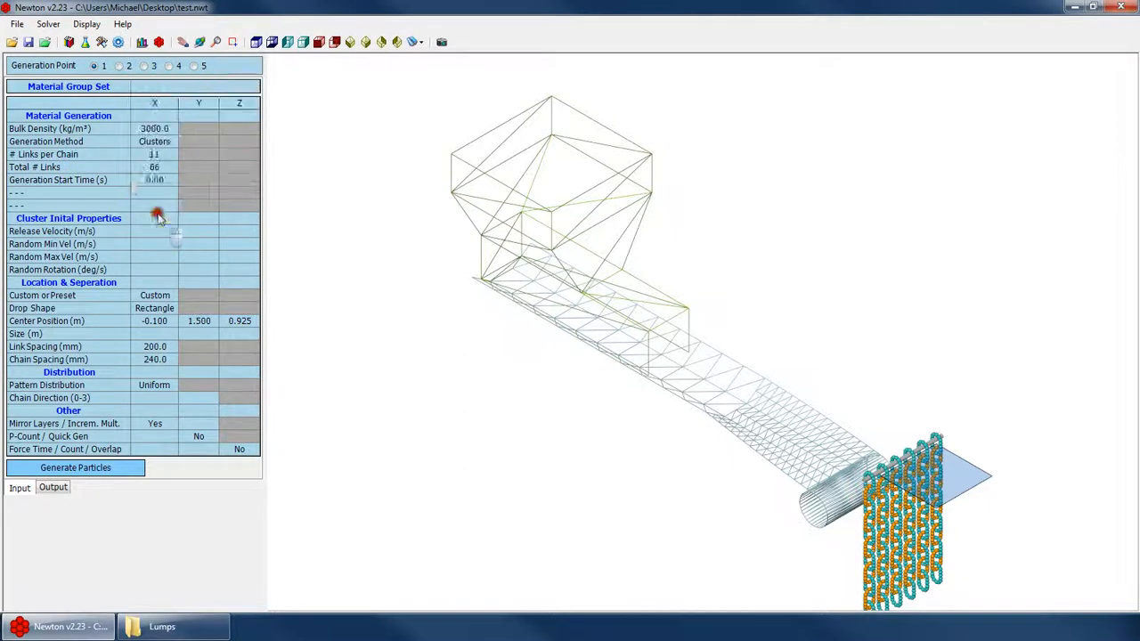
left_click(154, 141)
left_click(155, 143)
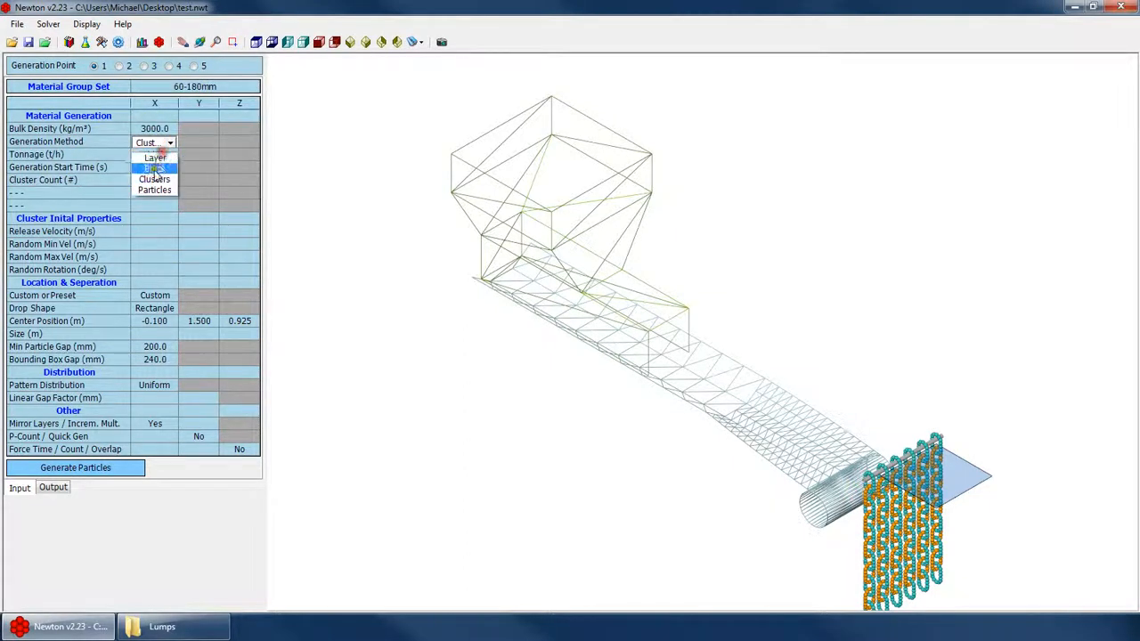
left_click(154, 168)
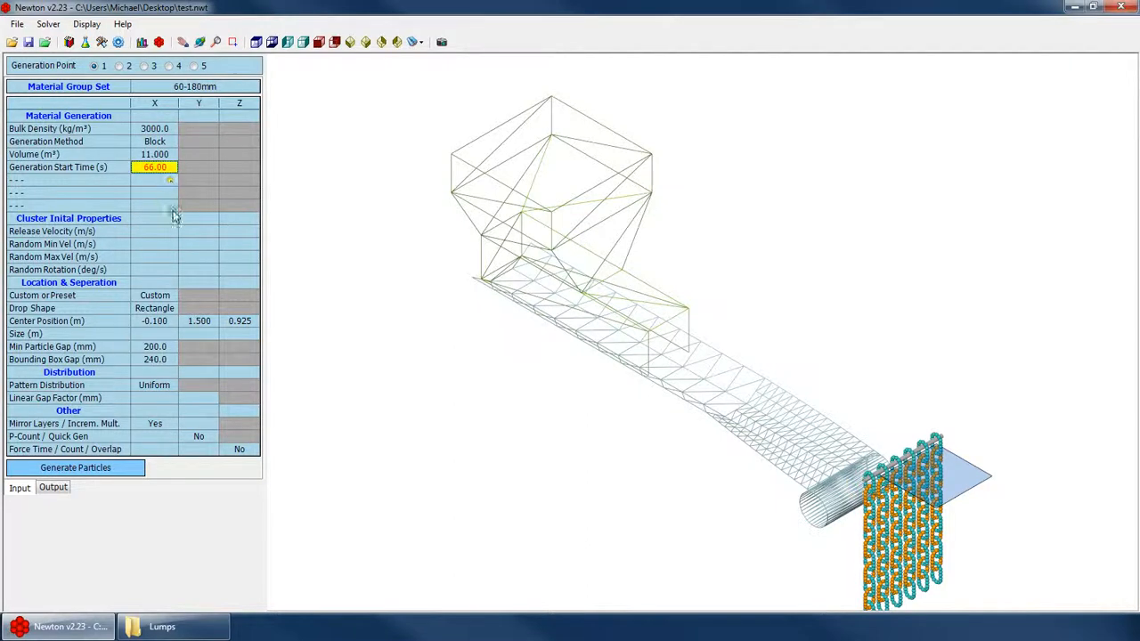
left_click(197, 88)
left_click(197, 189)
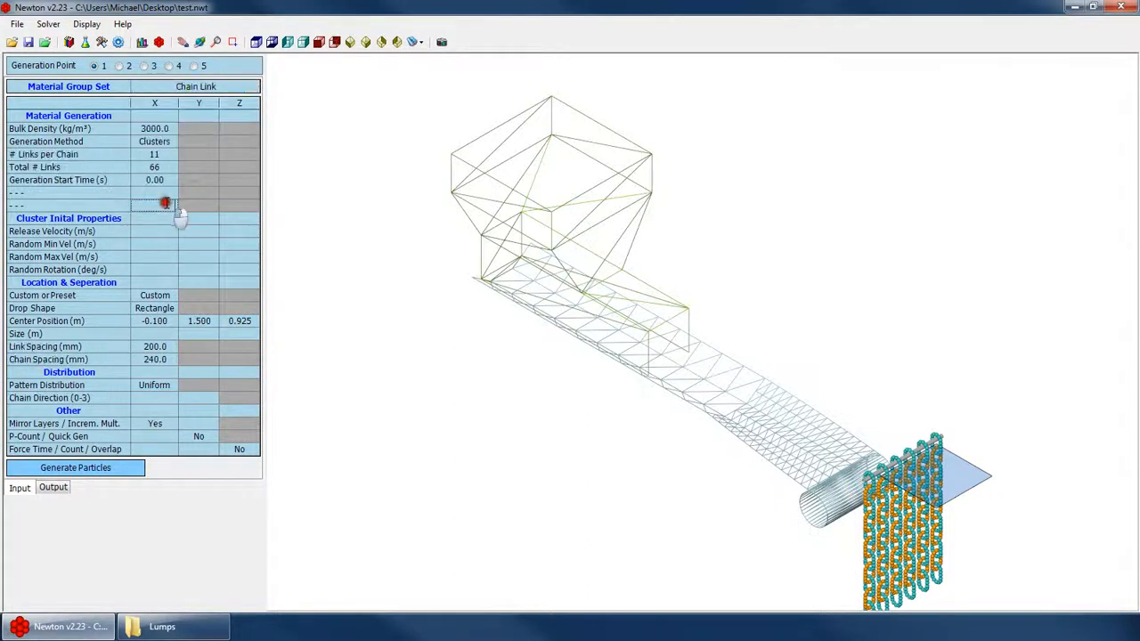
Try to set the generation method of the Chain Link material to Block
left_click(146, 142)
left_click(158, 171)
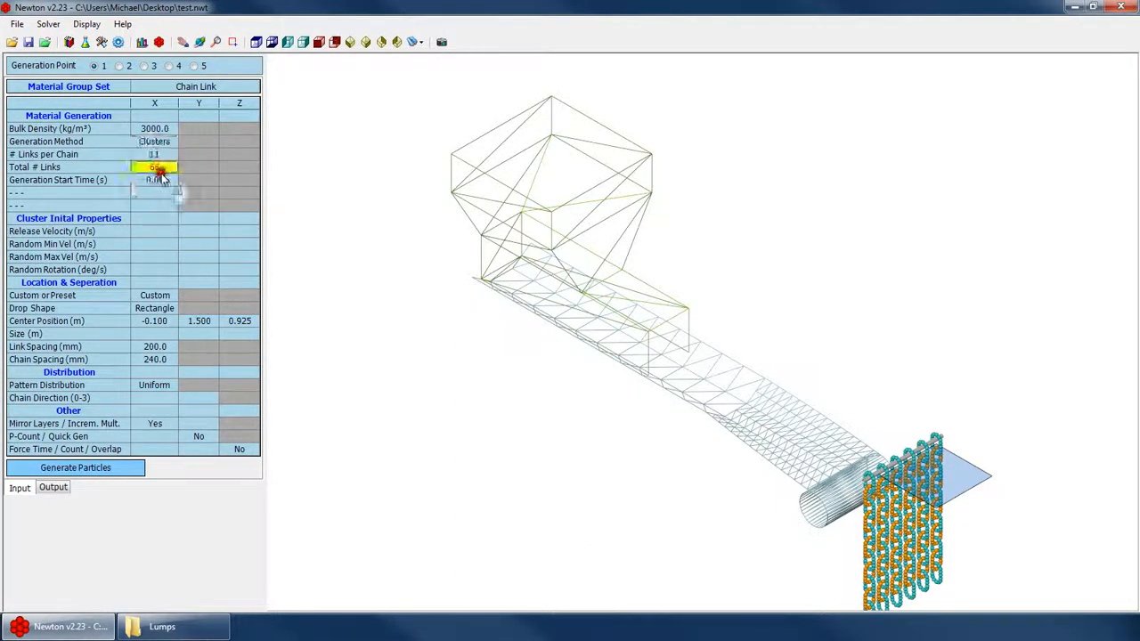
left_click(151, 144)
left_click(156, 171)
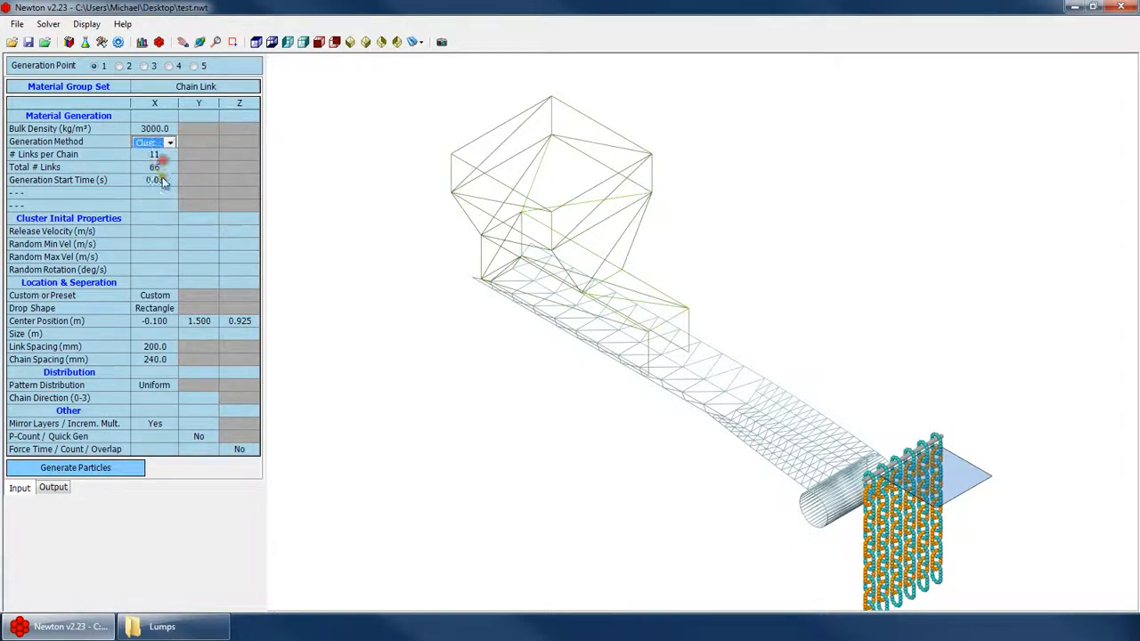
left_click(164, 144)
left_click(162, 173)
left_click(166, 145)
left_click(167, 172)
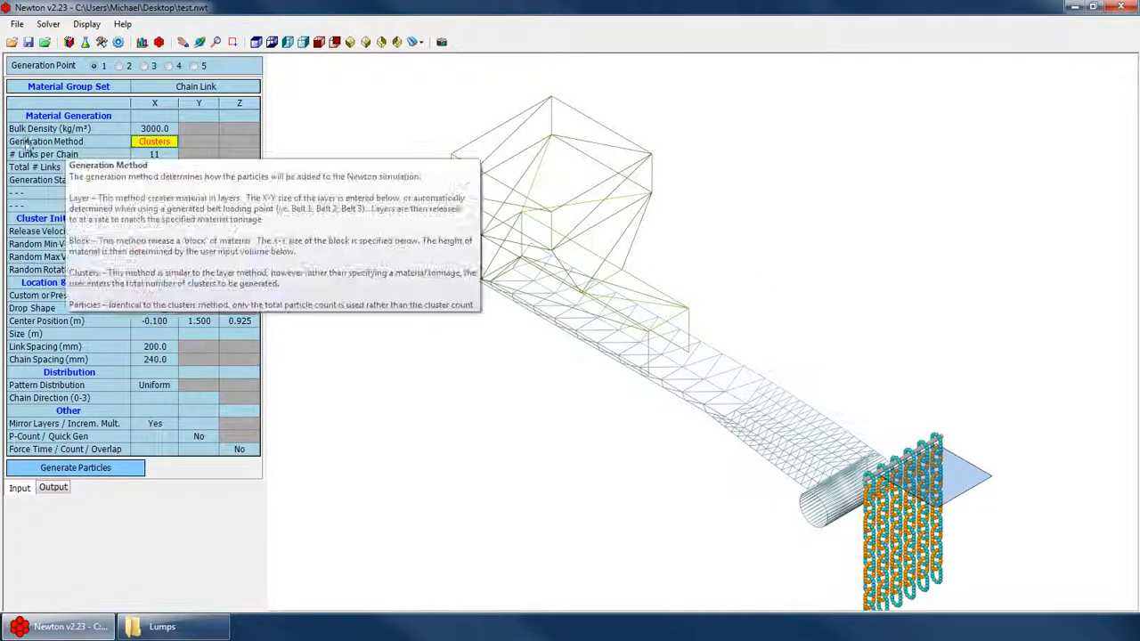
Examine the links per chain, total number of links and generation start time against the hanging chains in the model
scroll(903, 496, "down", 3)
scroll(903, 495, "up", 4)
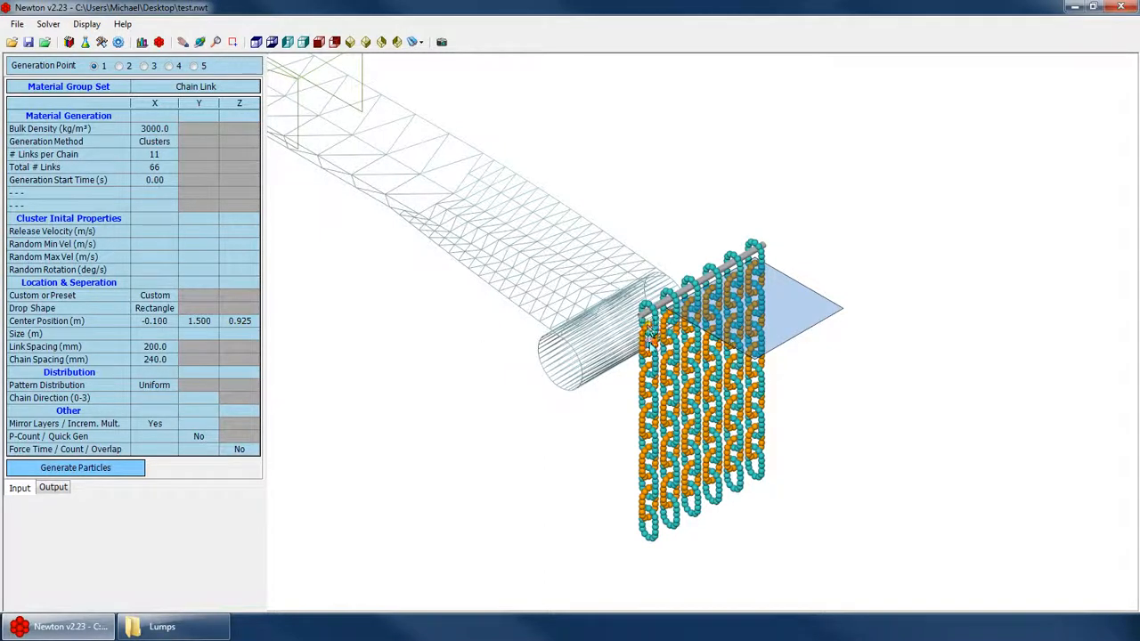
left_click(152, 154)
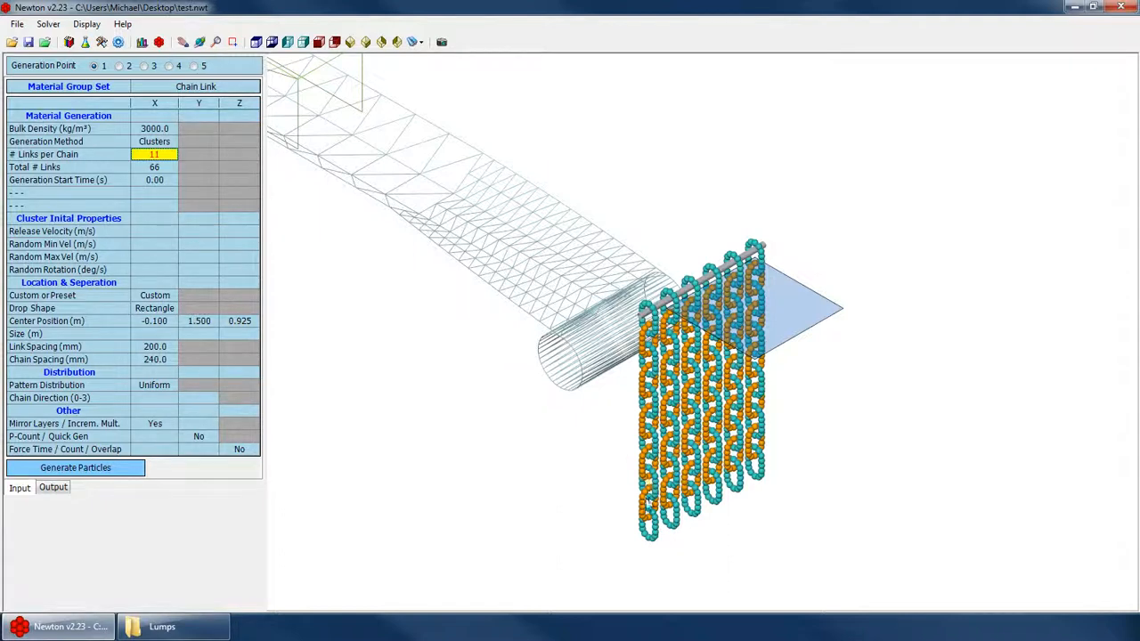
left_click(149, 169)
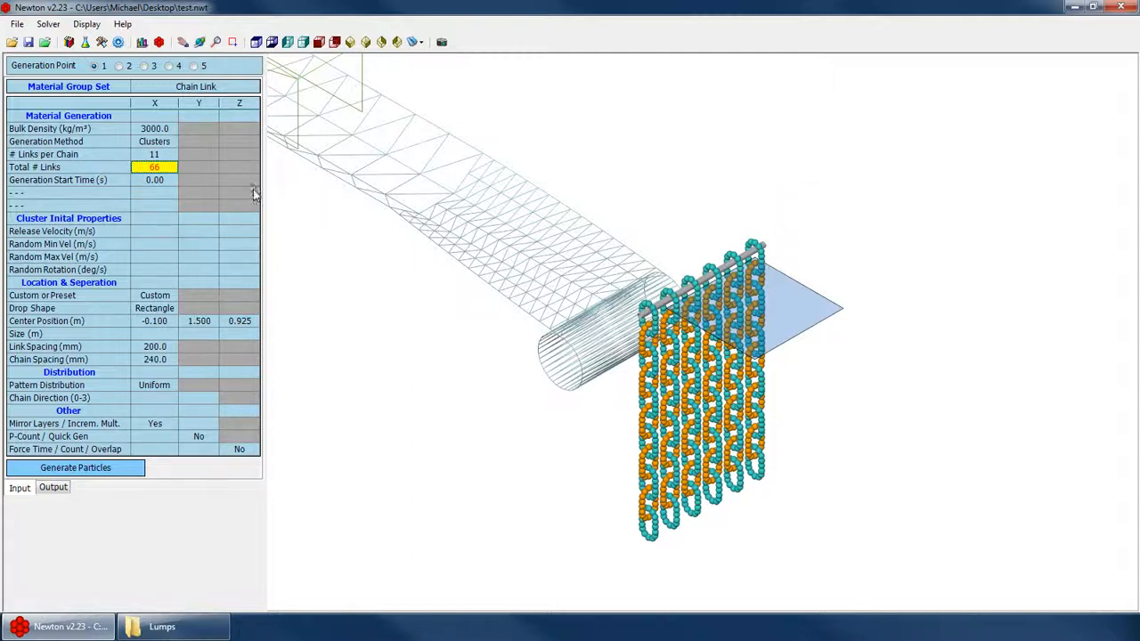
left_click(154, 181)
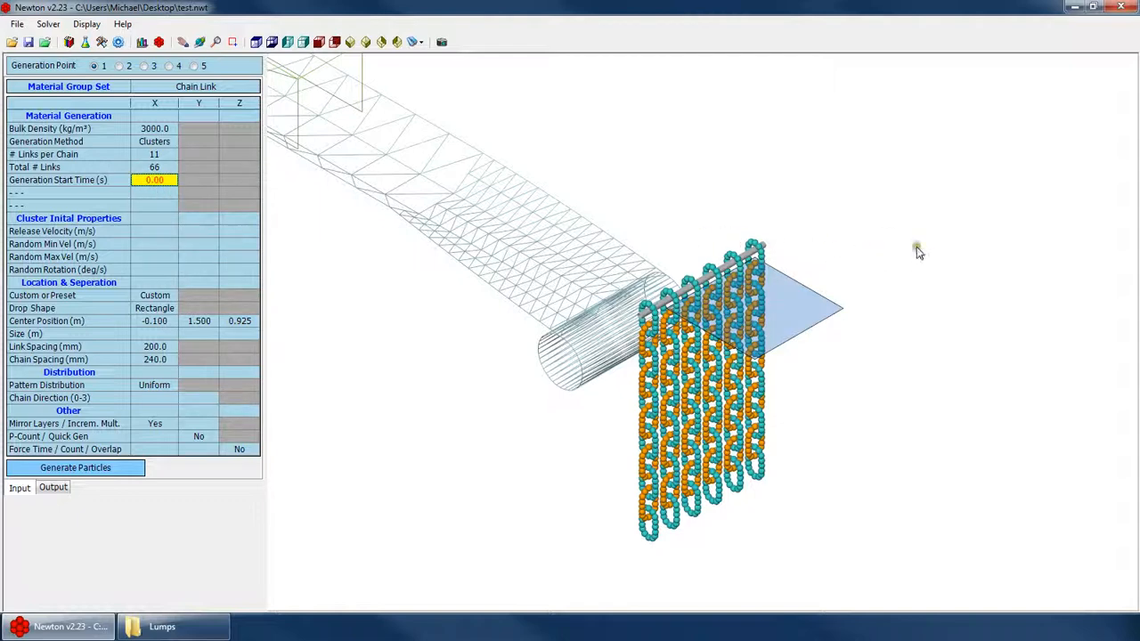
left_click(722, 233)
scroll(740, 267, "down", 2)
scroll(783, 300, "up", 2)
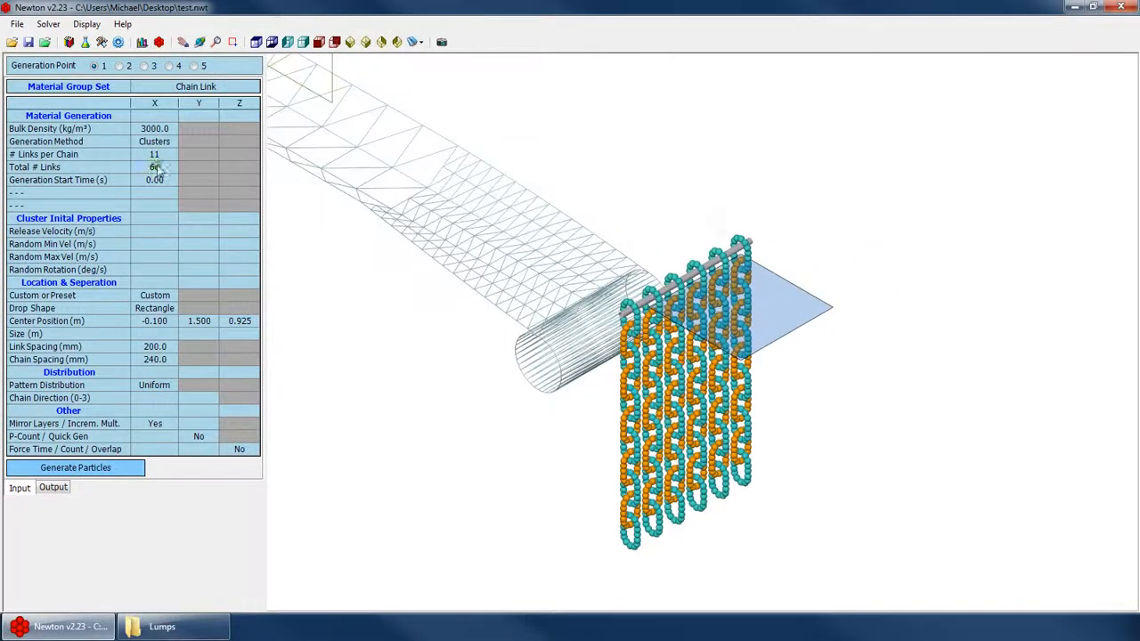
Review the cluster initial properties and the custom or preset location setting of the chain generation
left_click(141, 201)
left_click(169, 244)
left_click(170, 282)
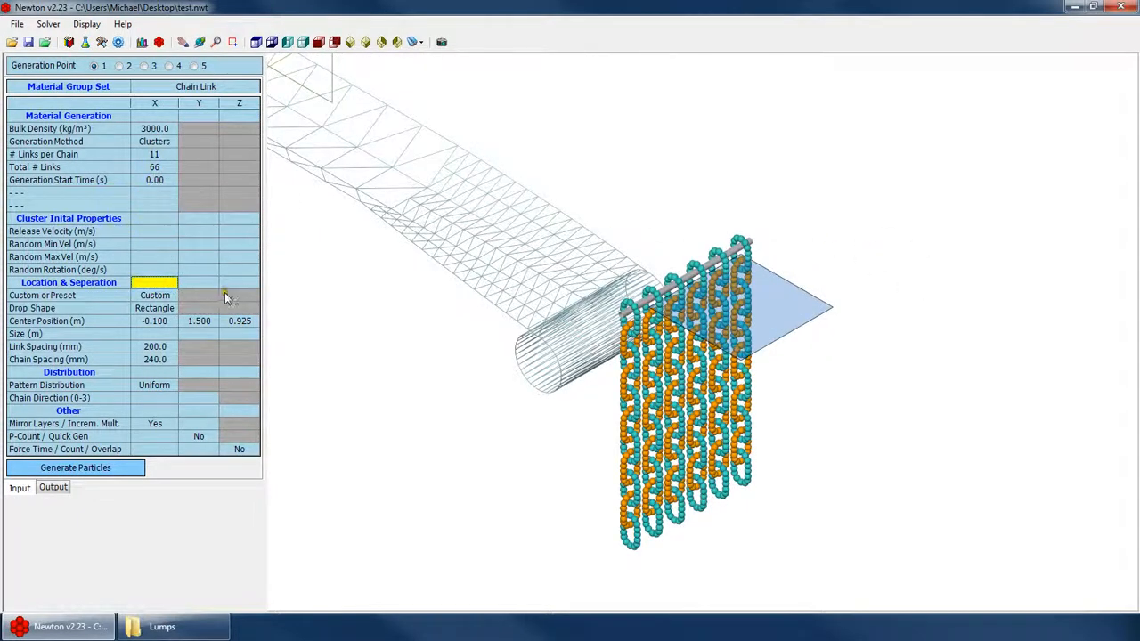
left_click(175, 297)
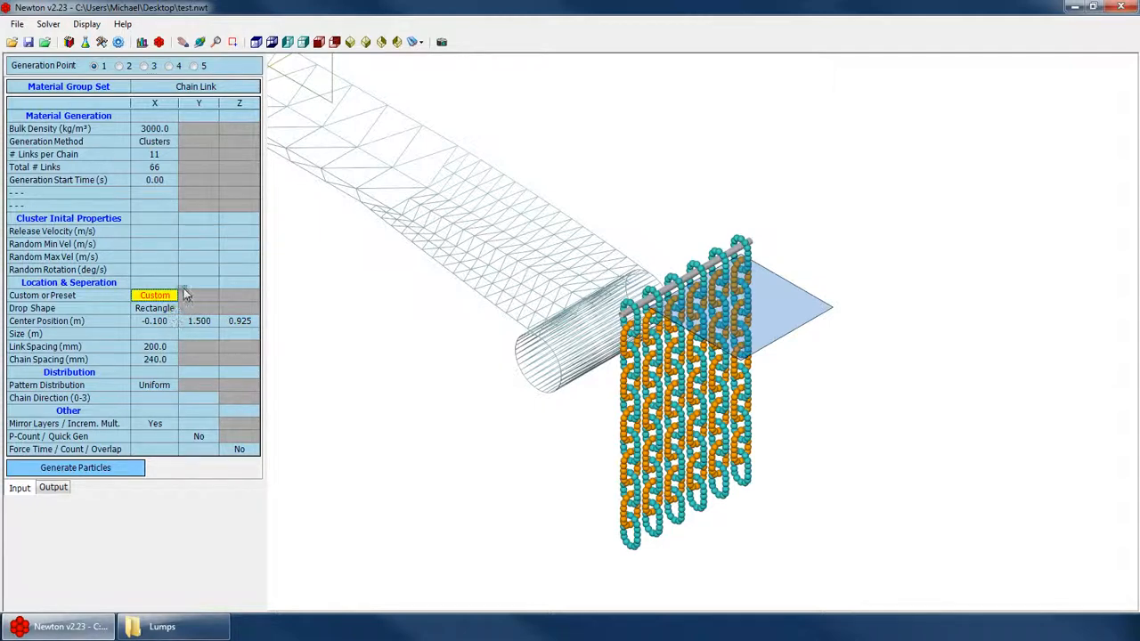
Examine from above how the hanging chains line up along the bar relative to the blue generation rectangle
left_click(255, 42)
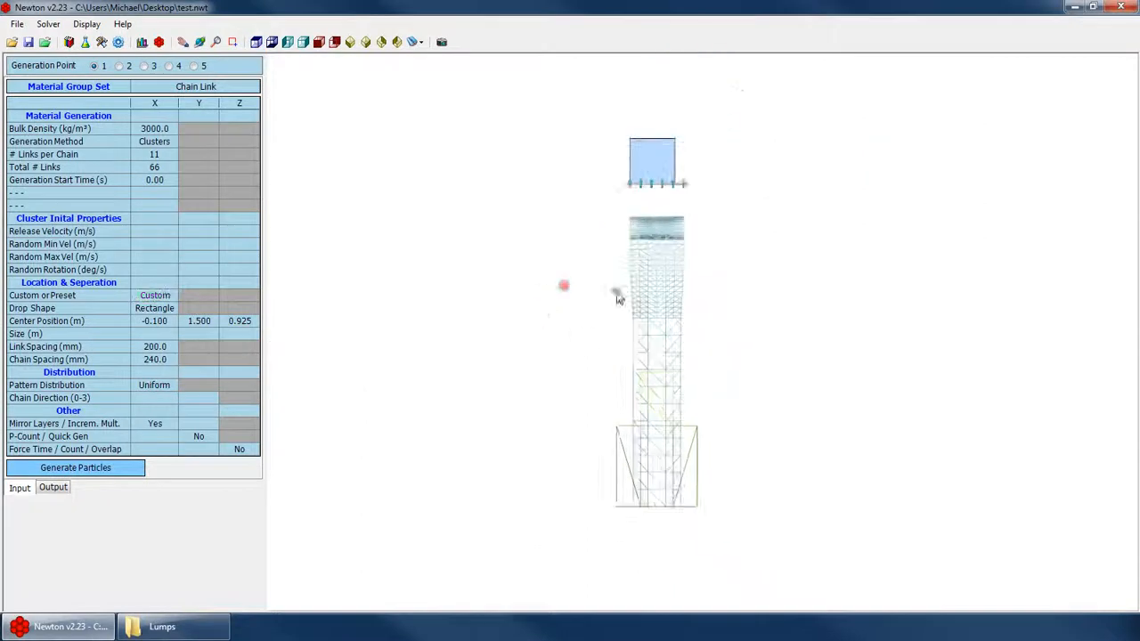
scroll(681, 155, "up", 3)
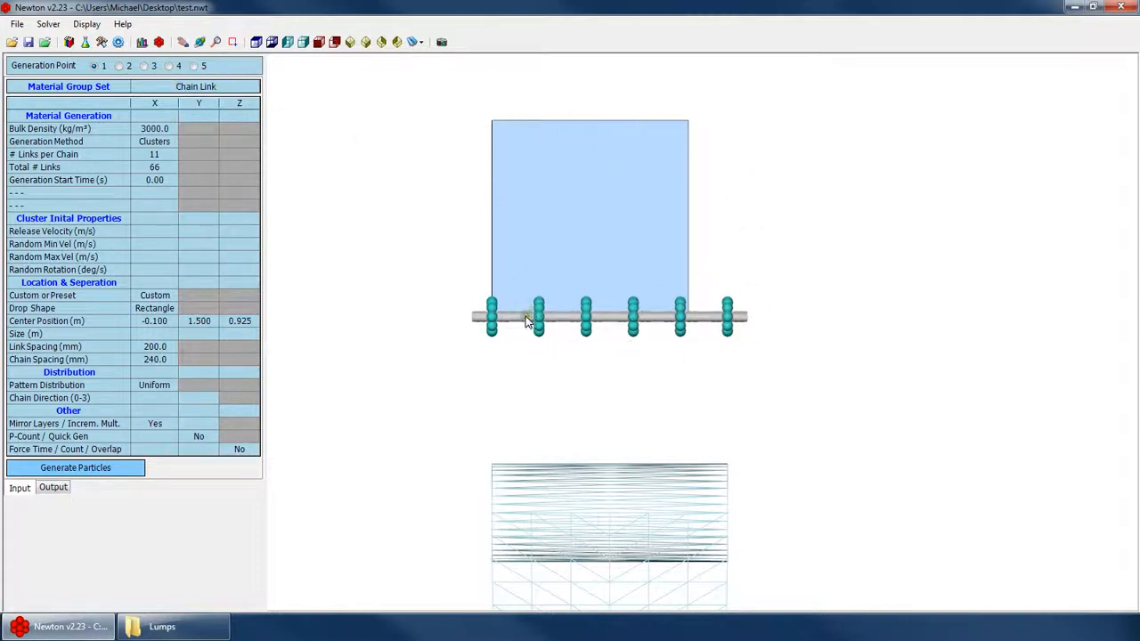
scroll(520, 328, "up", 7)
scroll(518, 312, "down", 6)
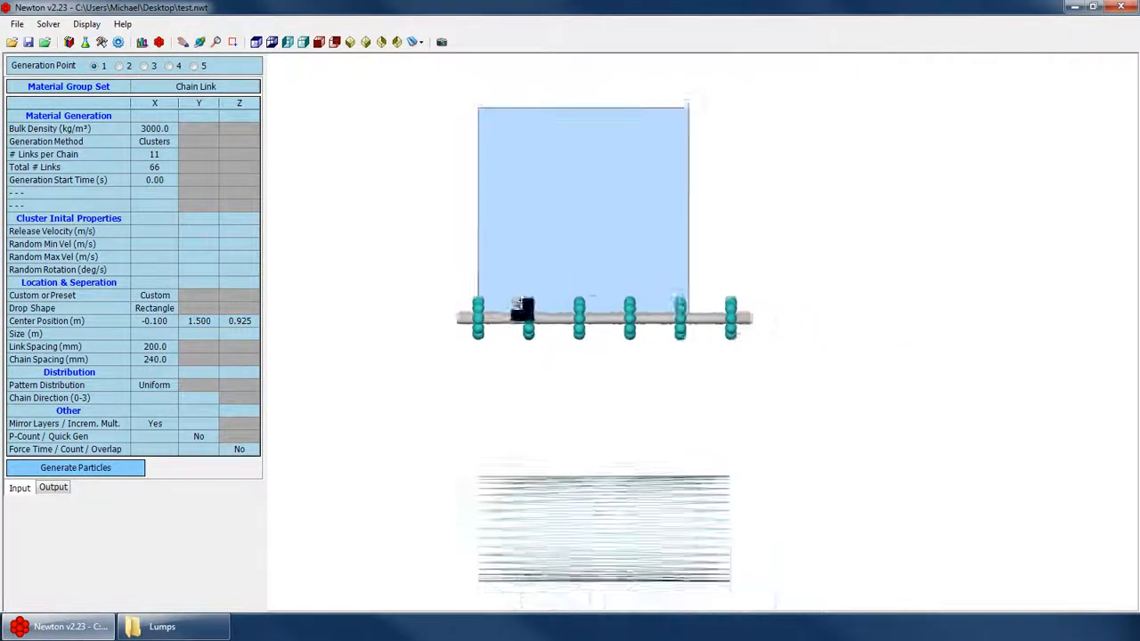
scroll(522, 309, "down", 1)
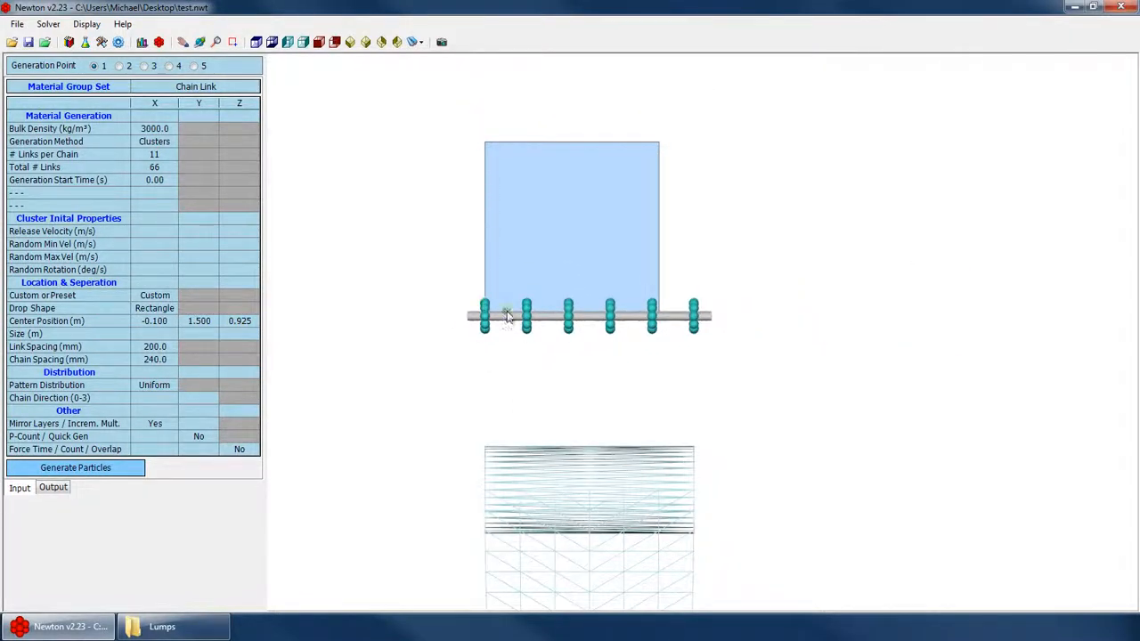
scroll(492, 309, "down", 7)
right_click(583, 280)
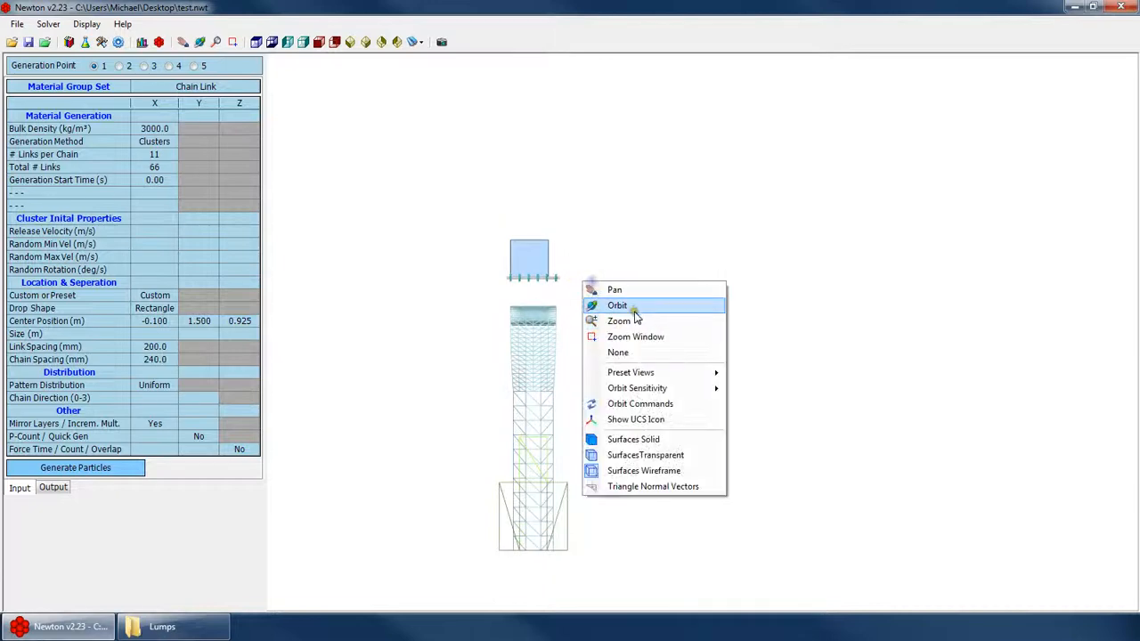
left_click(634, 308)
left_click_drag(595, 329, 560, 402)
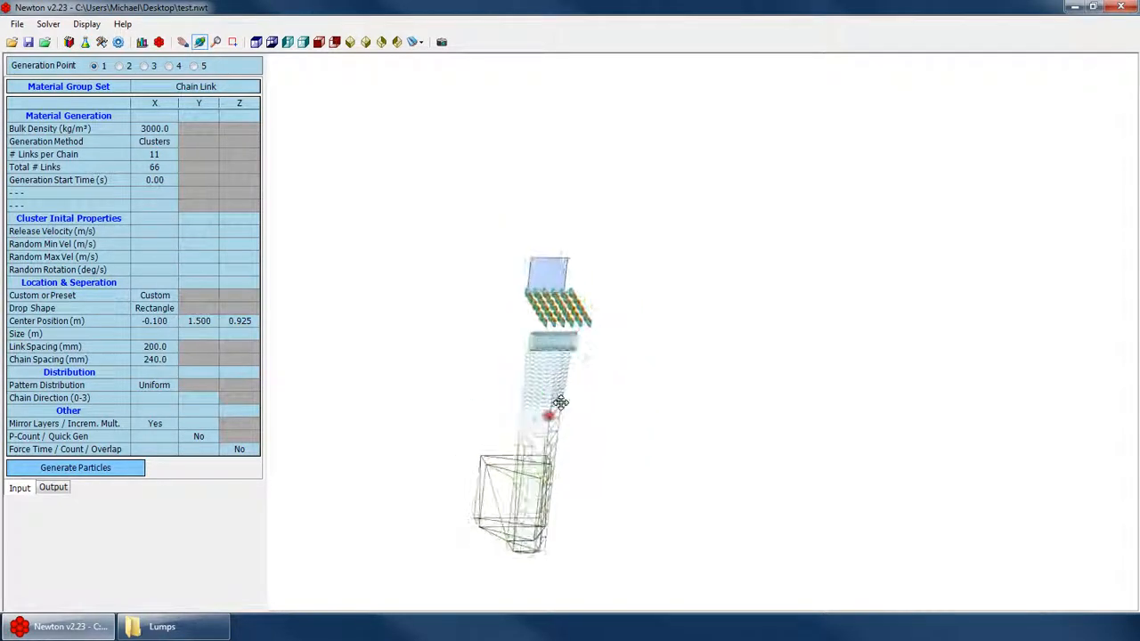
left_click(256, 44)
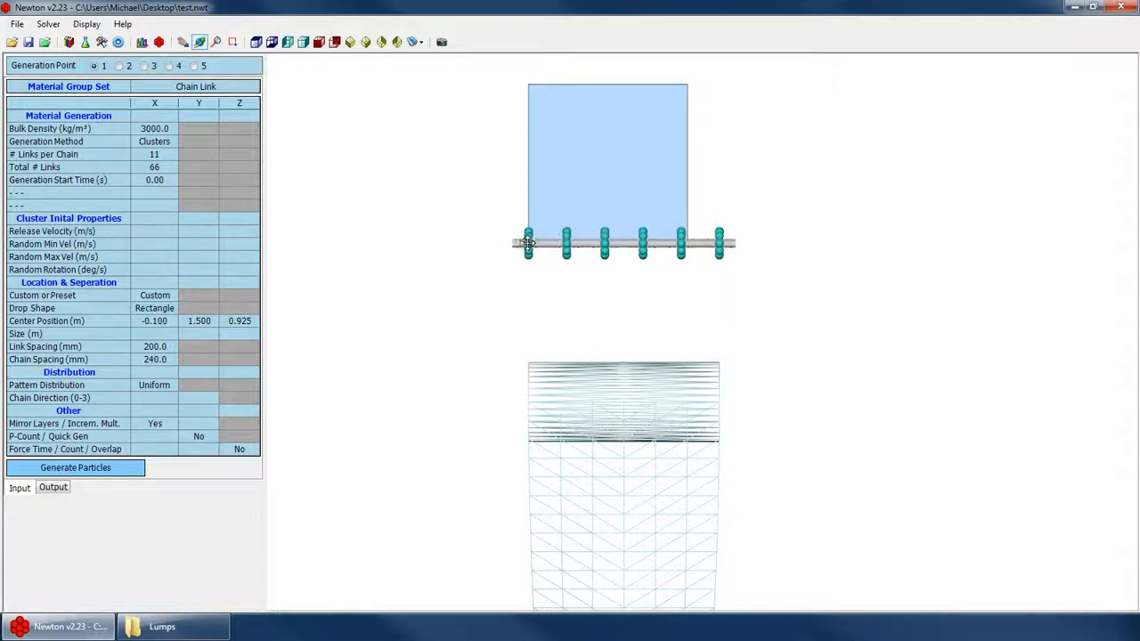
scroll(593, 262, "up", 2)
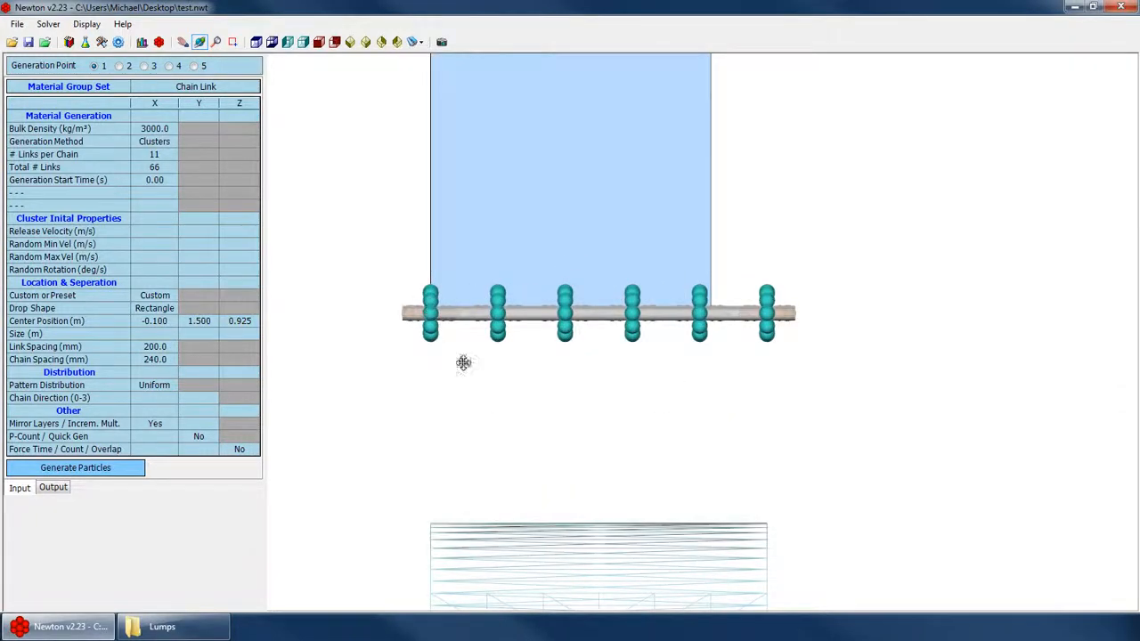
scroll(463, 362, "down", 2)
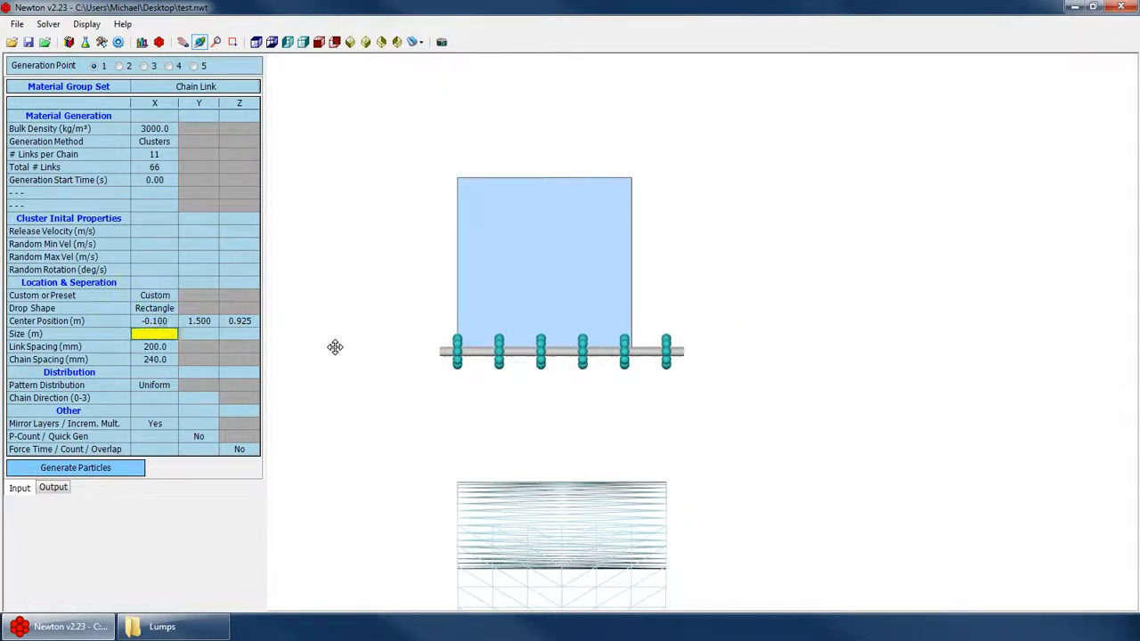
Set the X size of the generation area to 2 m and generate the particles
key("Down")
key("Up")
key("Up")
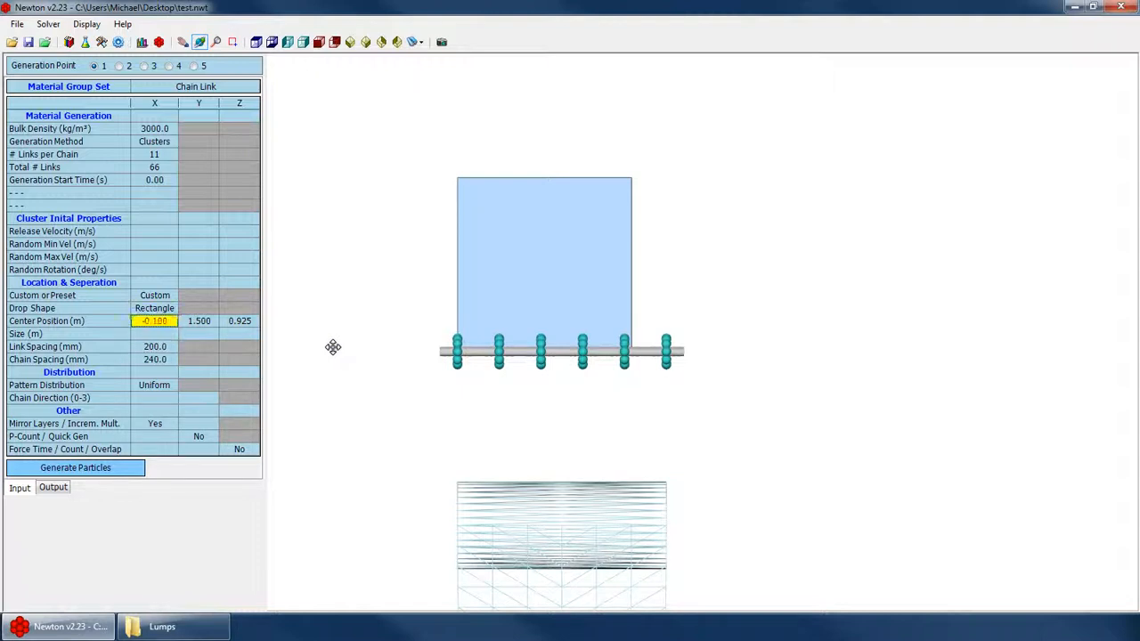
key("Down")
type("2")
key("Return")
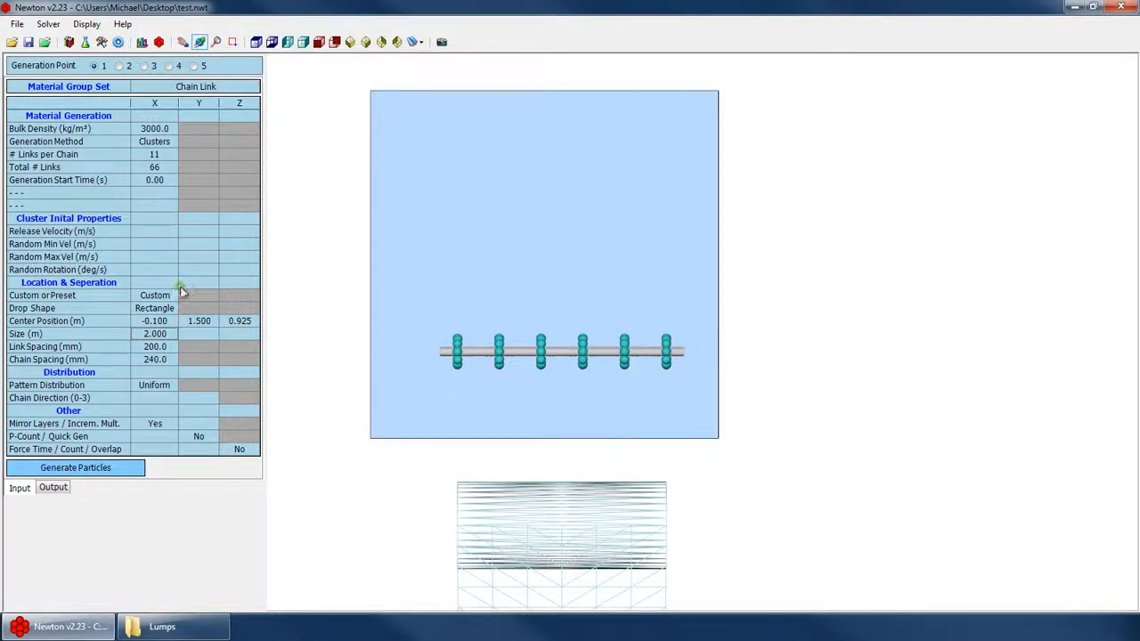
left_click(98, 467)
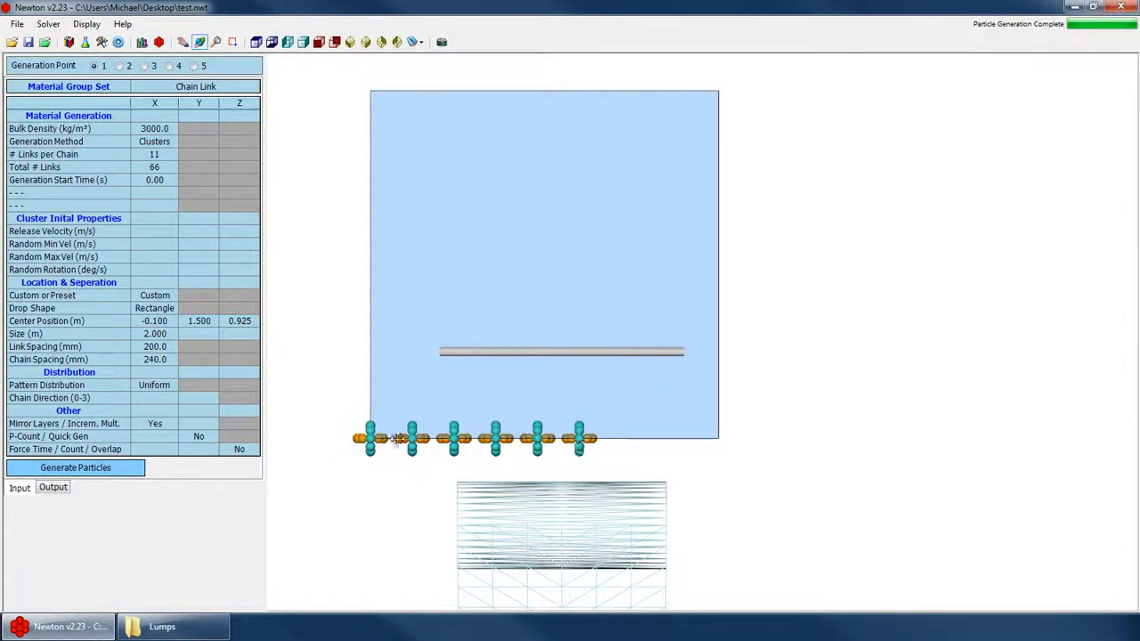
Clear the X size of the generation area and regenerate the particles
left_click(169, 334)
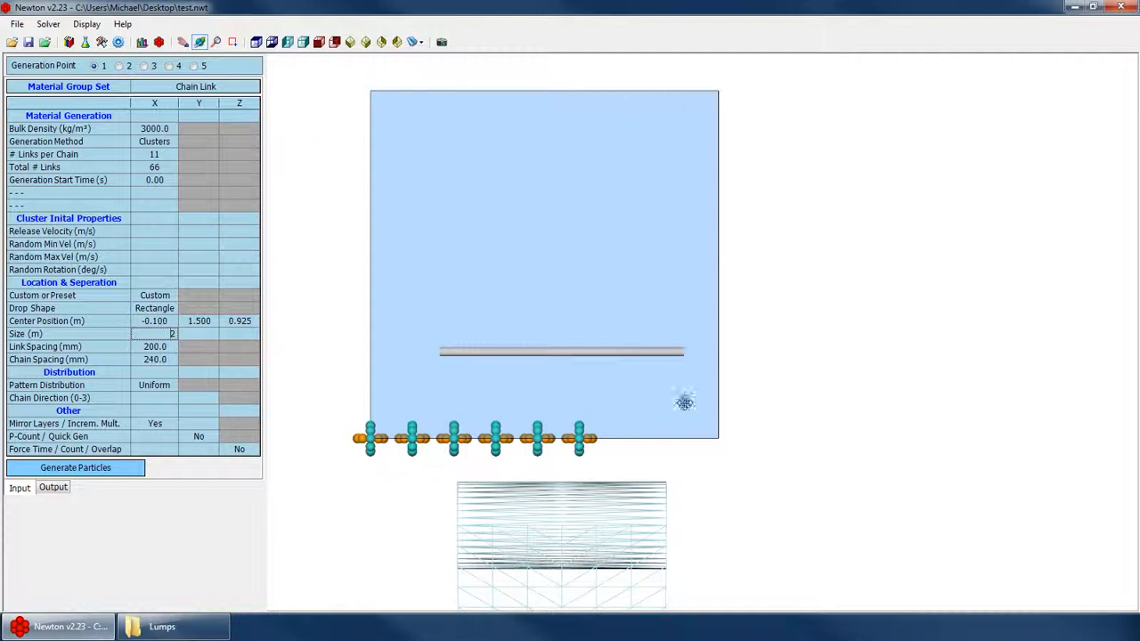
left_click(197, 320)
left_click(156, 332)
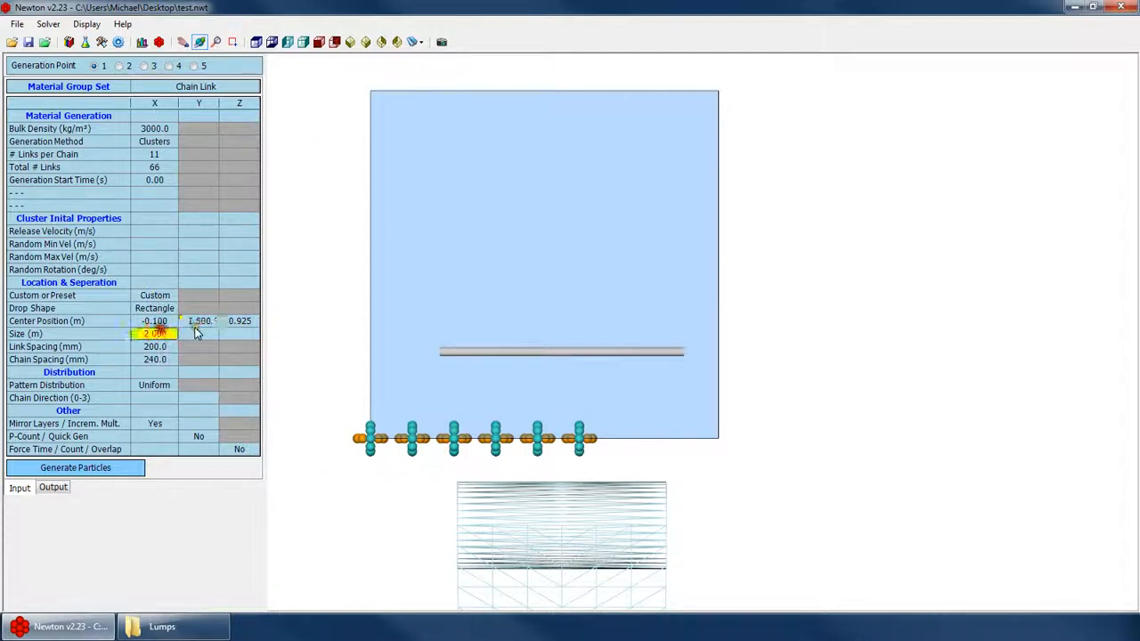
key("Delete")
key("Right")
key("Left")
key("Right")
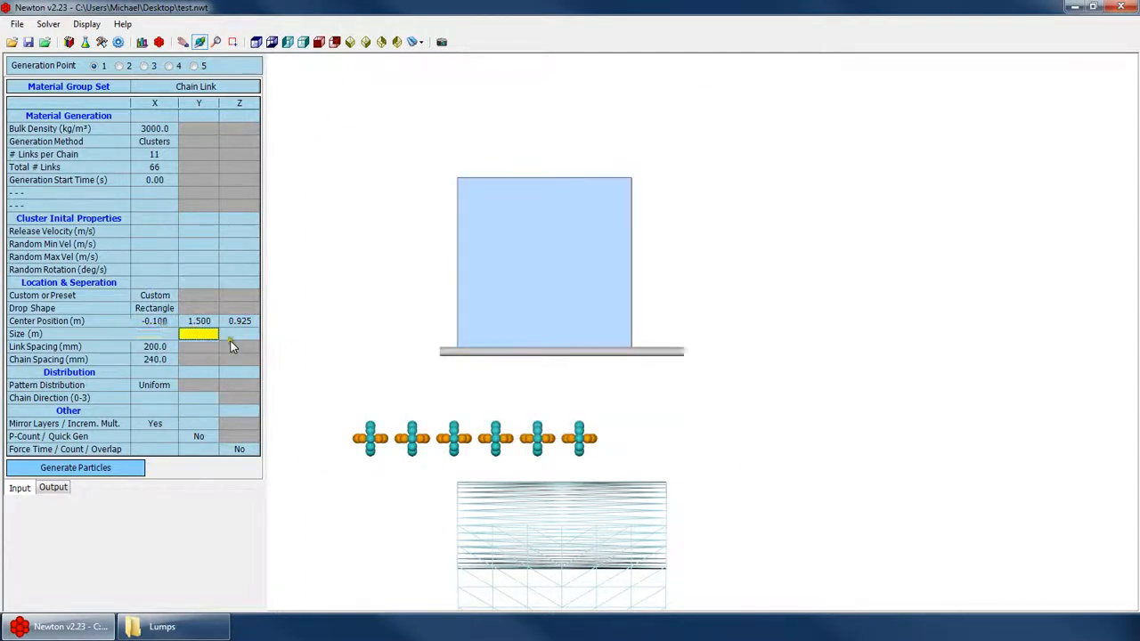
key("Left")
key("Right")
key("Left")
key("Right")
left_click(118, 466)
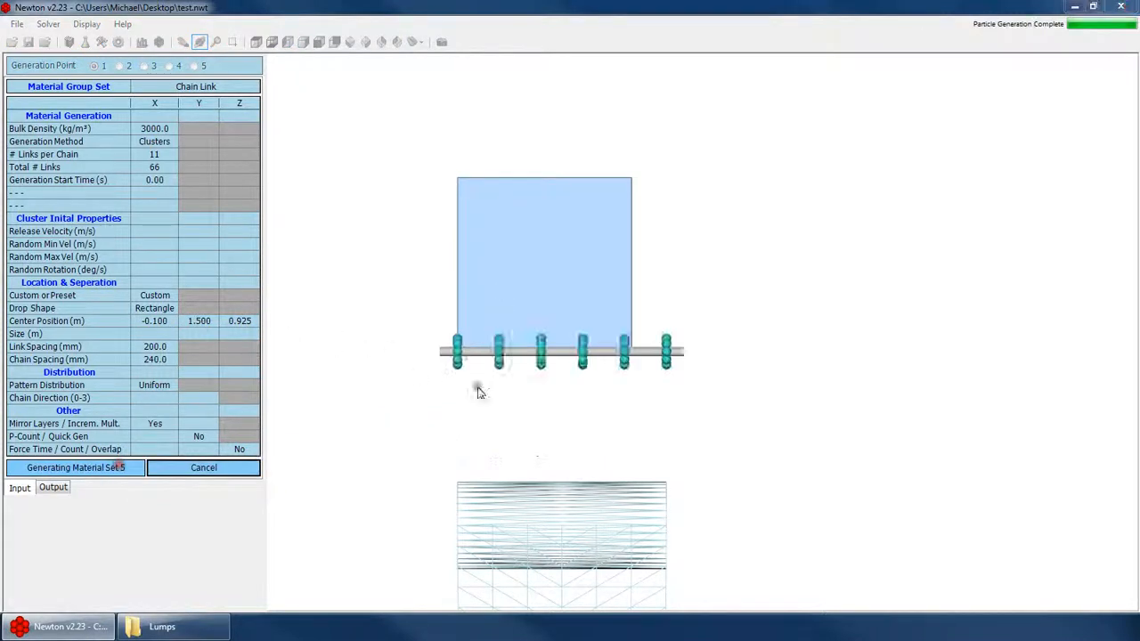
Set the X center position of the generation area to 0.5 m and regenerate the chains
left_click(157, 322)
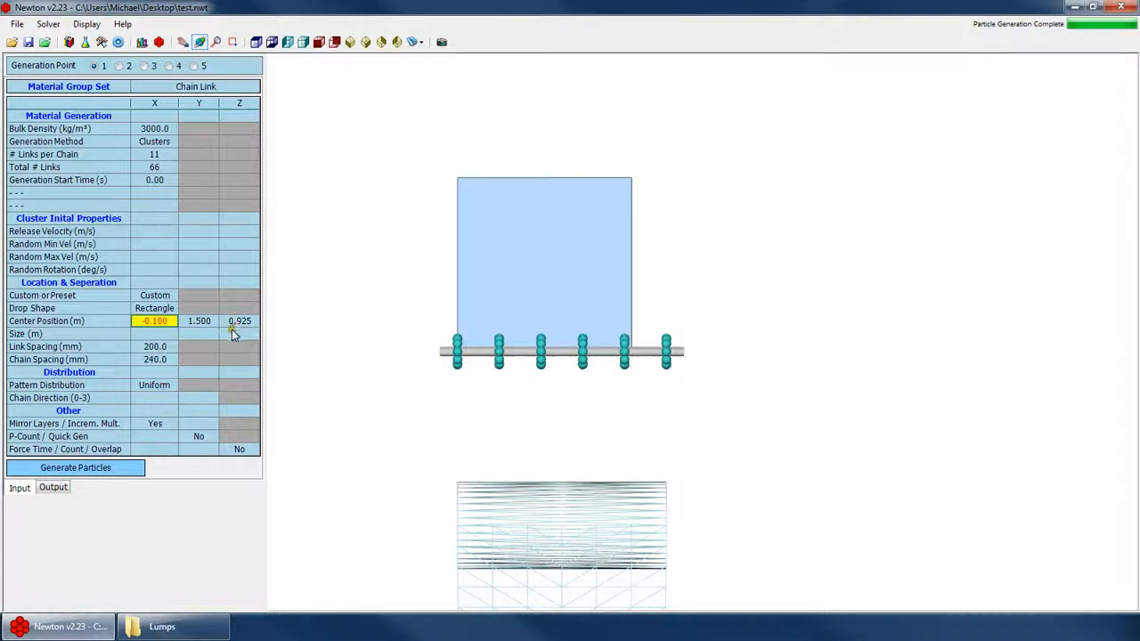
type("0")
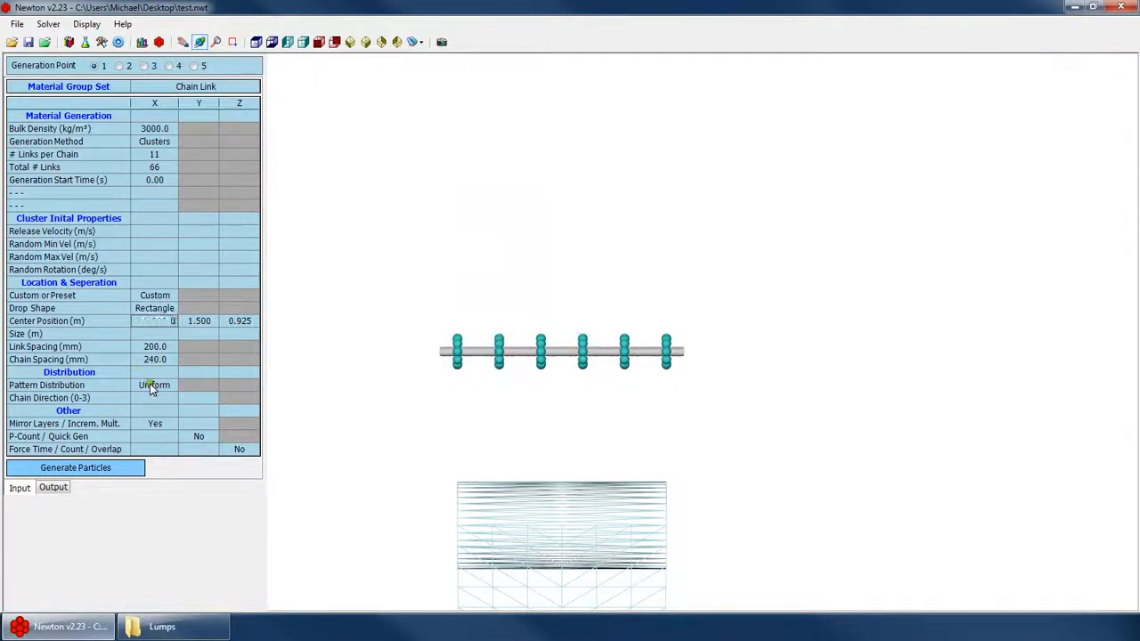
type(".5")
key("Return")
left_click(102, 470)
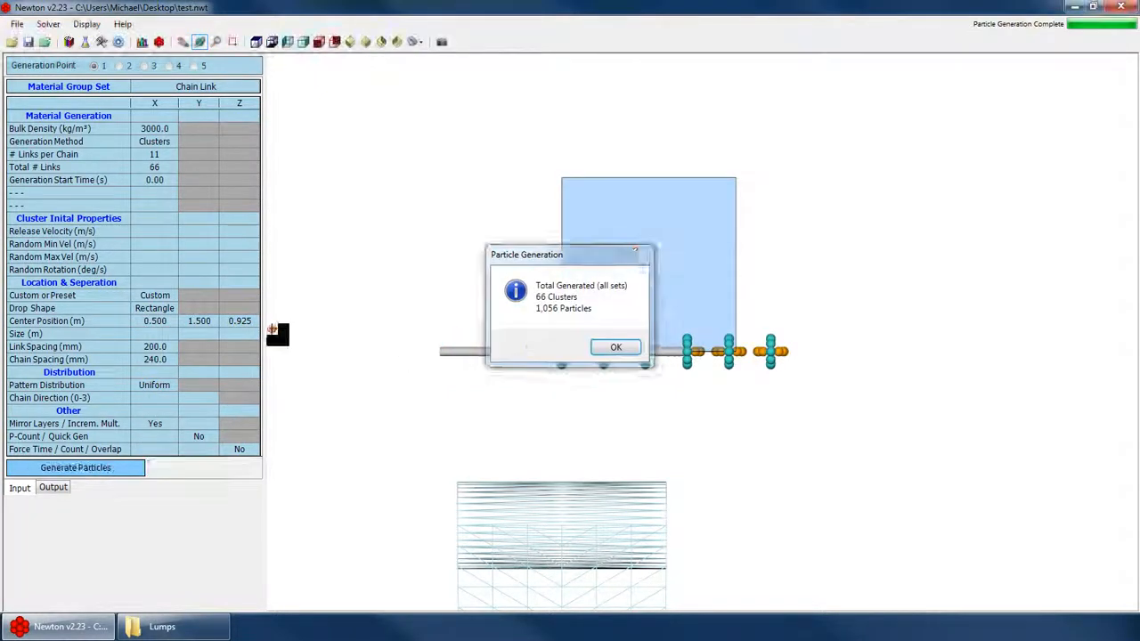
Set the Y center position of the generation area to 2 m and regenerate the chains
left_click(199, 322)
type("2")
key("Return")
left_click(111, 467)
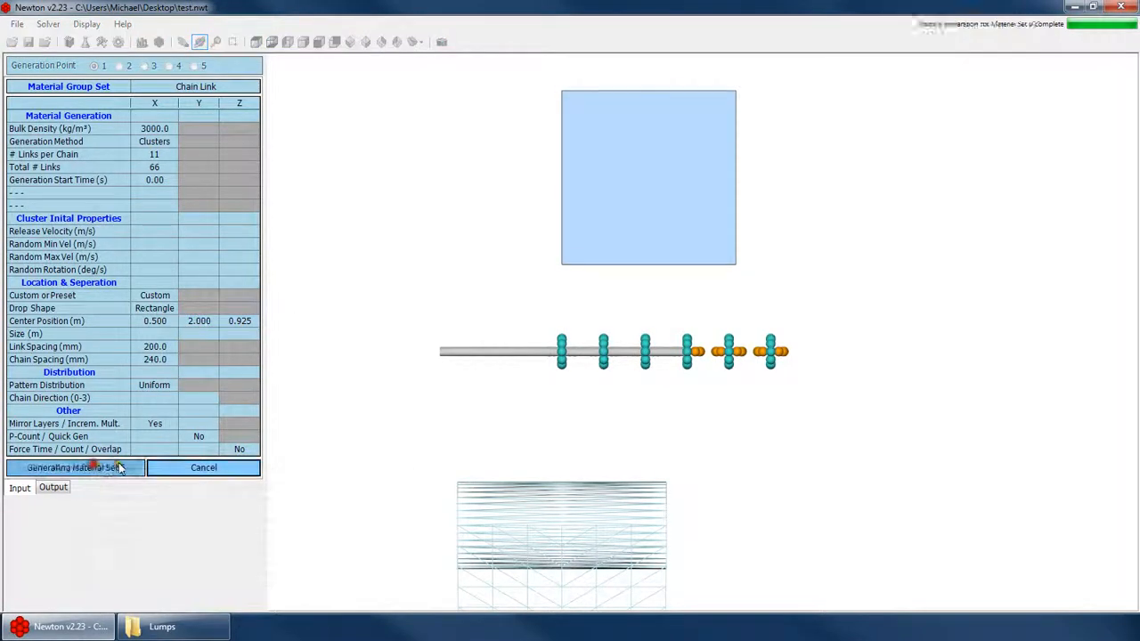
key("Return")
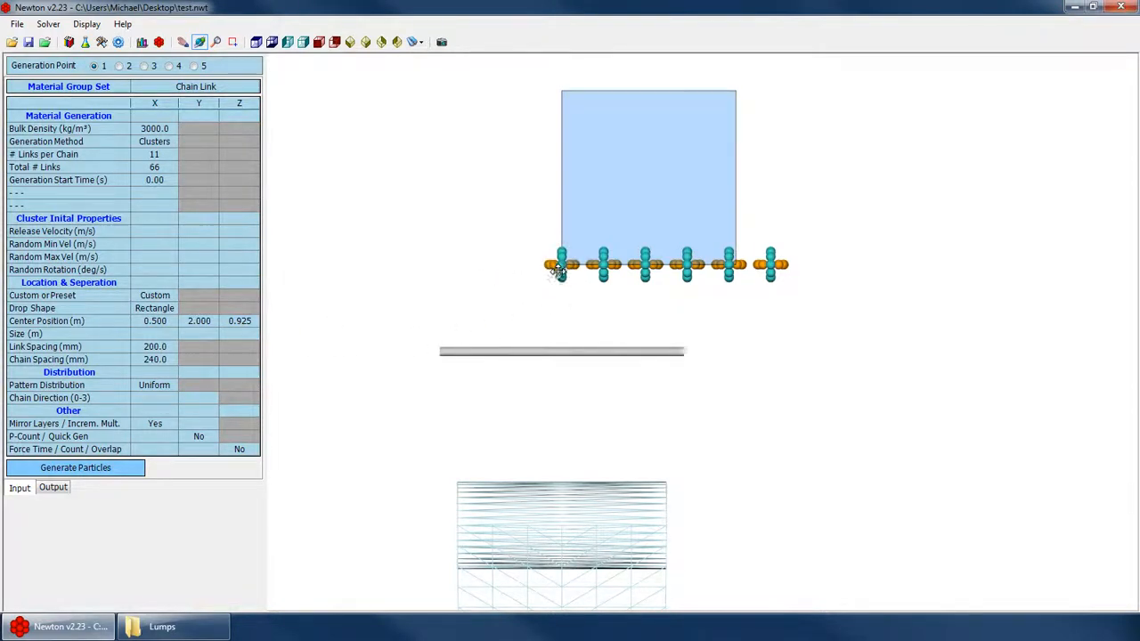
Set the center position to -0.1 m in X and 1.5 m in Y, and regenerate the chains
left_click(156, 321)
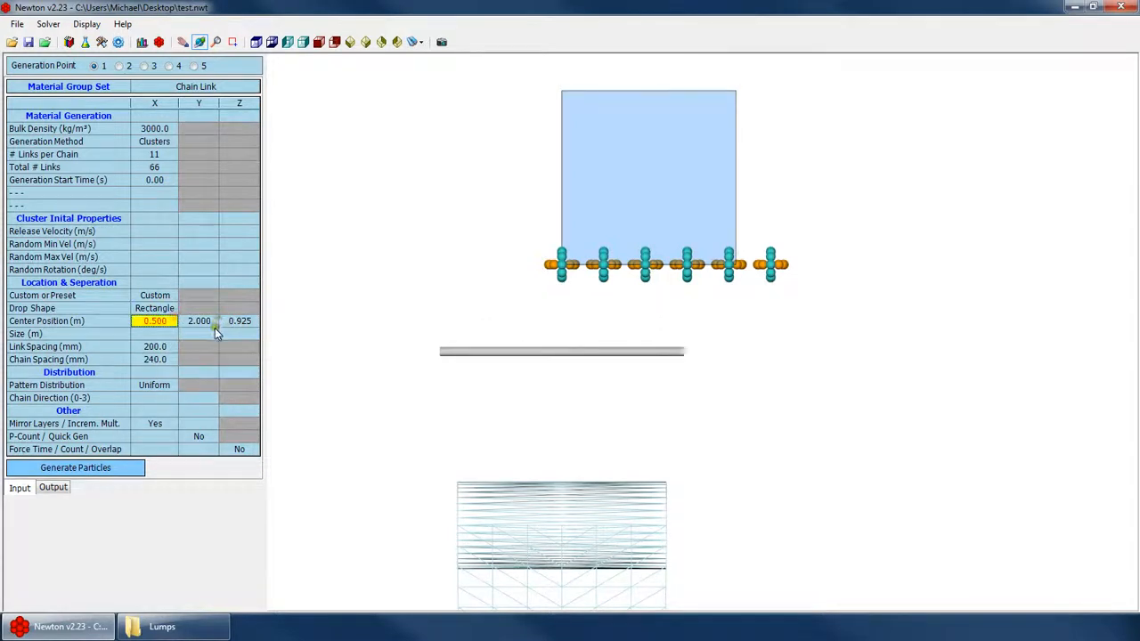
key("Return")
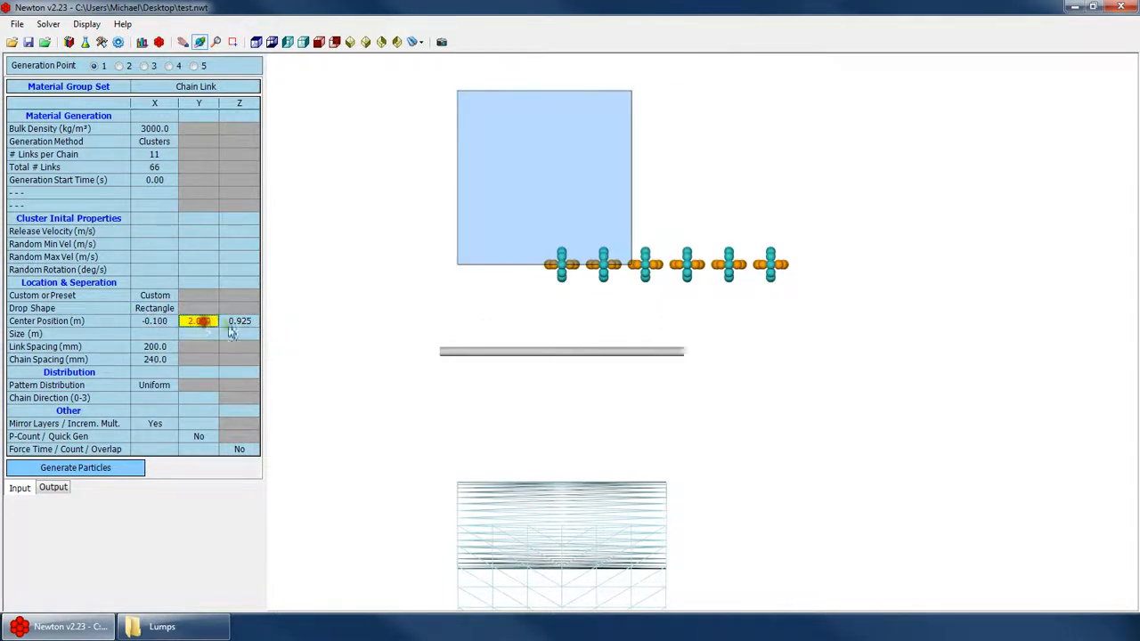
type("1.5")
key("Return")
left_click(80, 470)
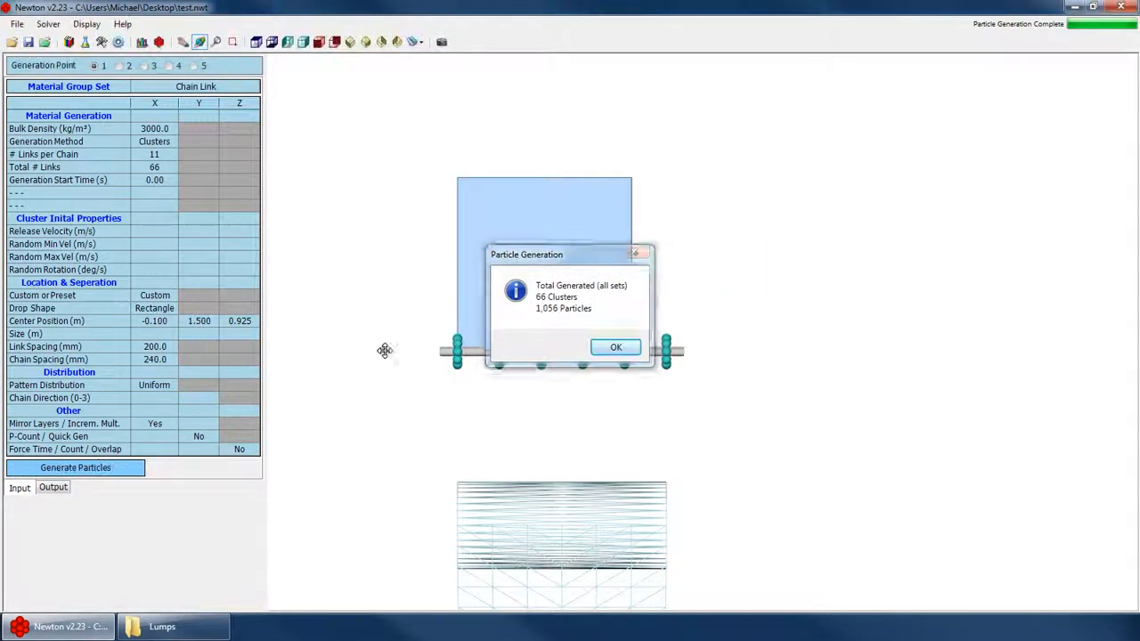
key("Return")
Examine the link spacing and chain spacing settings against the interlocked links hanging from the bar
left_click_drag(402, 348, 606, 400)
left_click(154, 346)
left_click(159, 359)
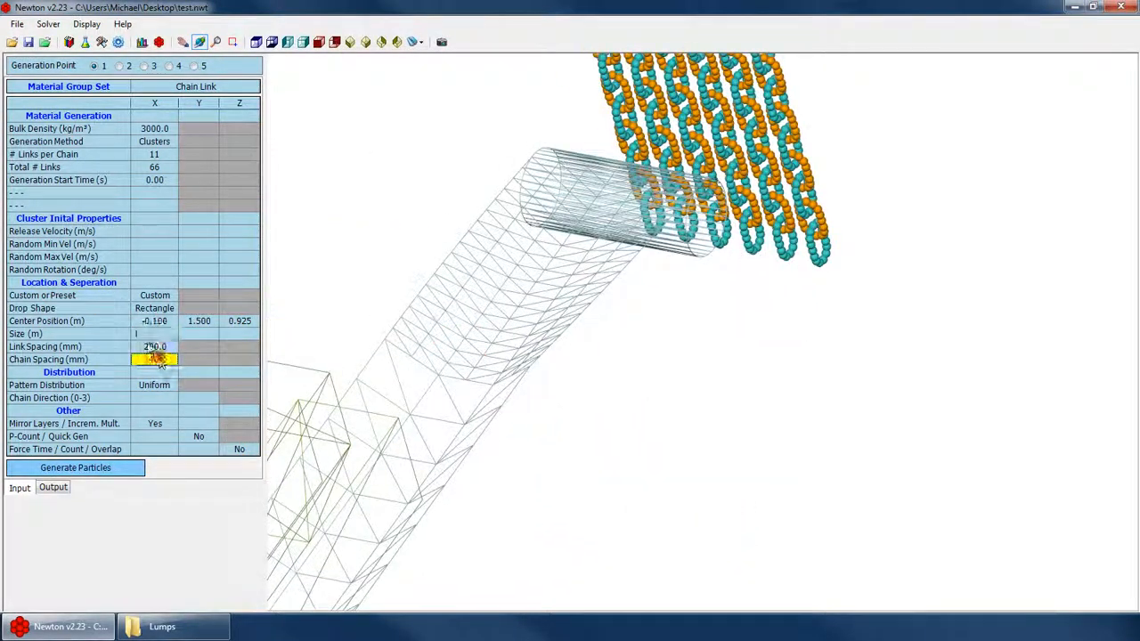
left_click(151, 347)
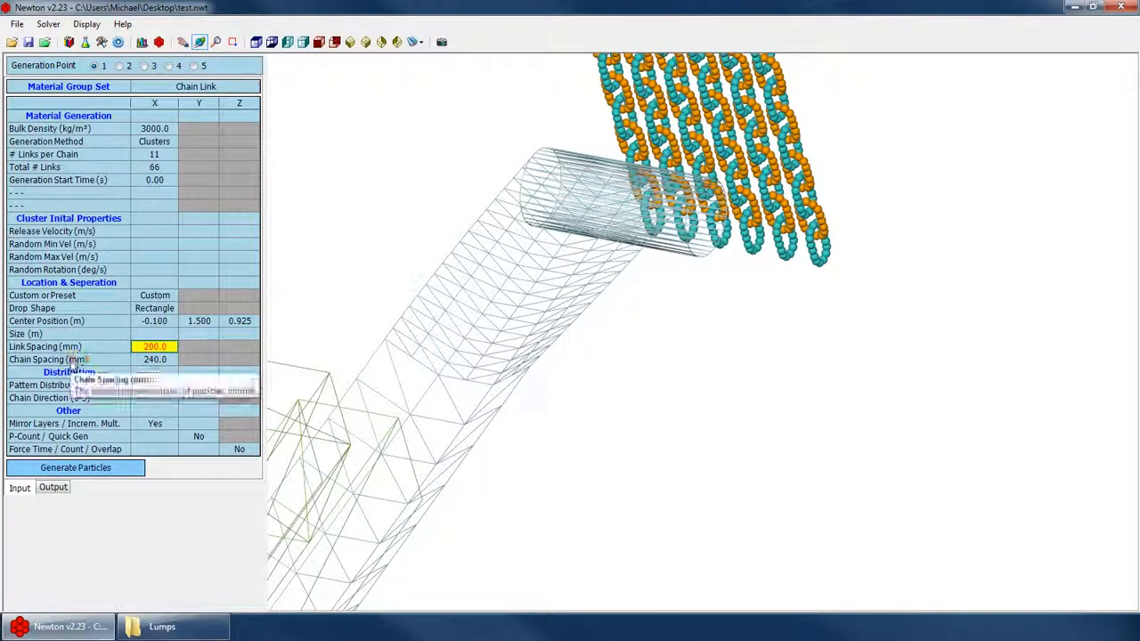
left_click(158, 359)
left_click_drag(629, 405, 661, 296)
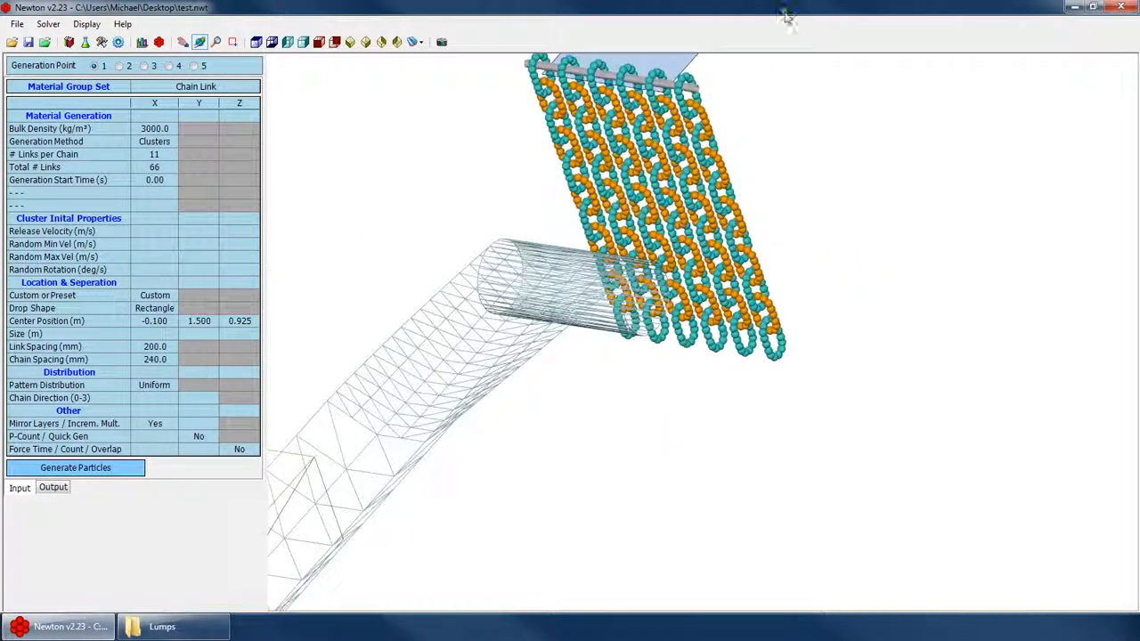
mouse_move(788, 18)
right_mouse_down()
mouse_move(715, 191)
mouse_move(779, 56)
mouse_move(775, 36)
right_mouse_up()
middle_click_drag(763, 87, 664, 242)
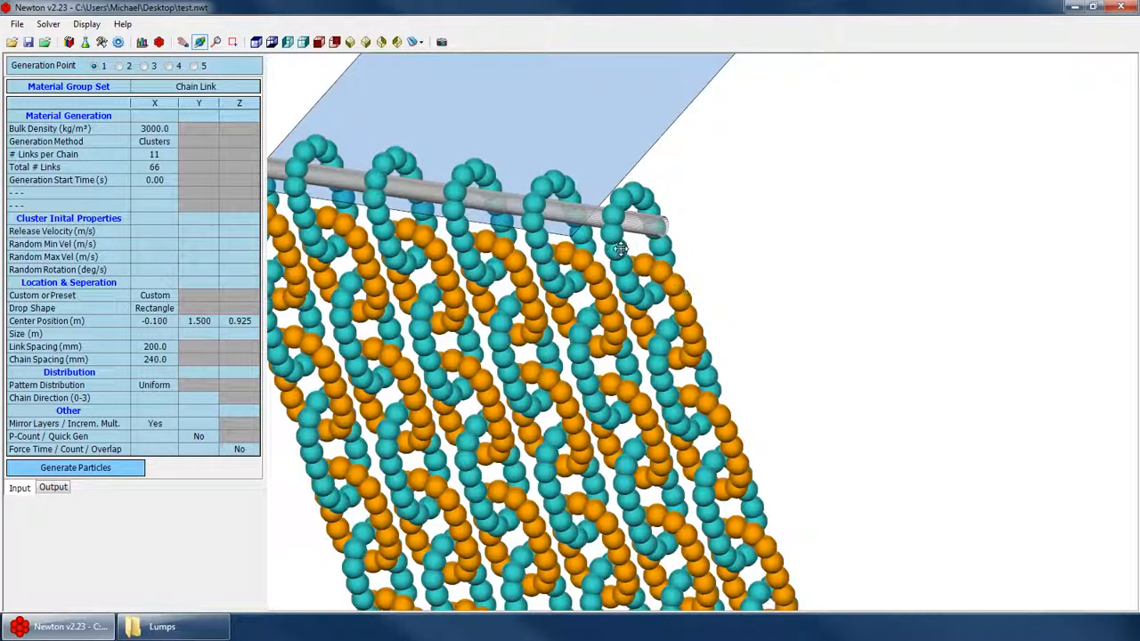
left_click_drag(698, 283, 751, 338)
scroll(664, 130, "down", 3)
scroll(406, 267, "up", 3)
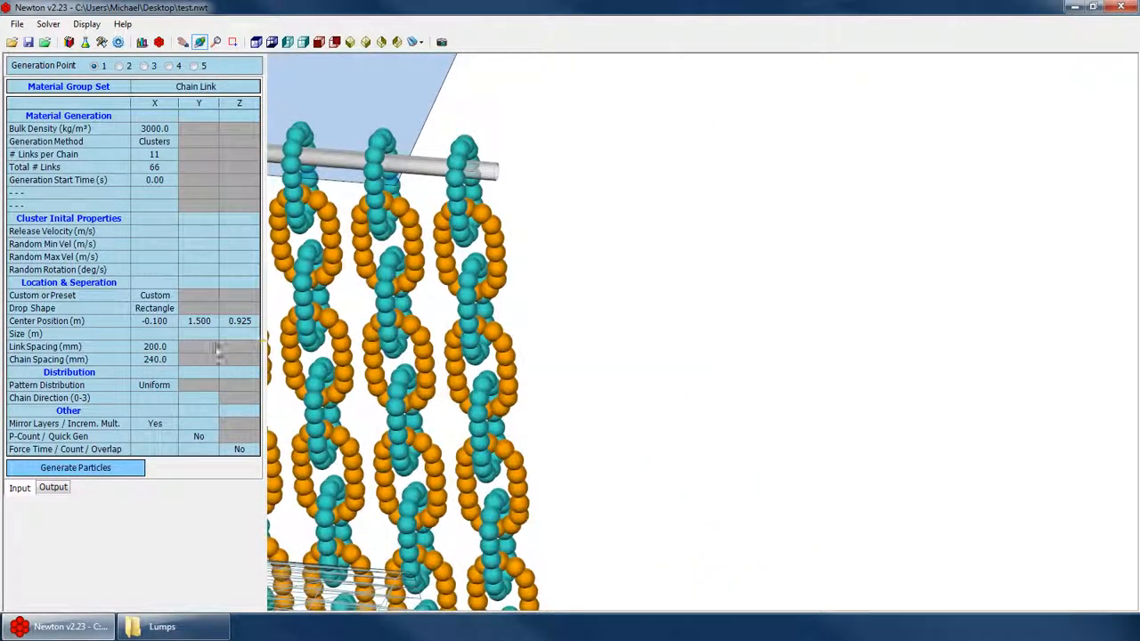
Set the link spacing to 100 mm and regenerate the chains
left_click(144, 347)
type("100")
left_click(114, 466)
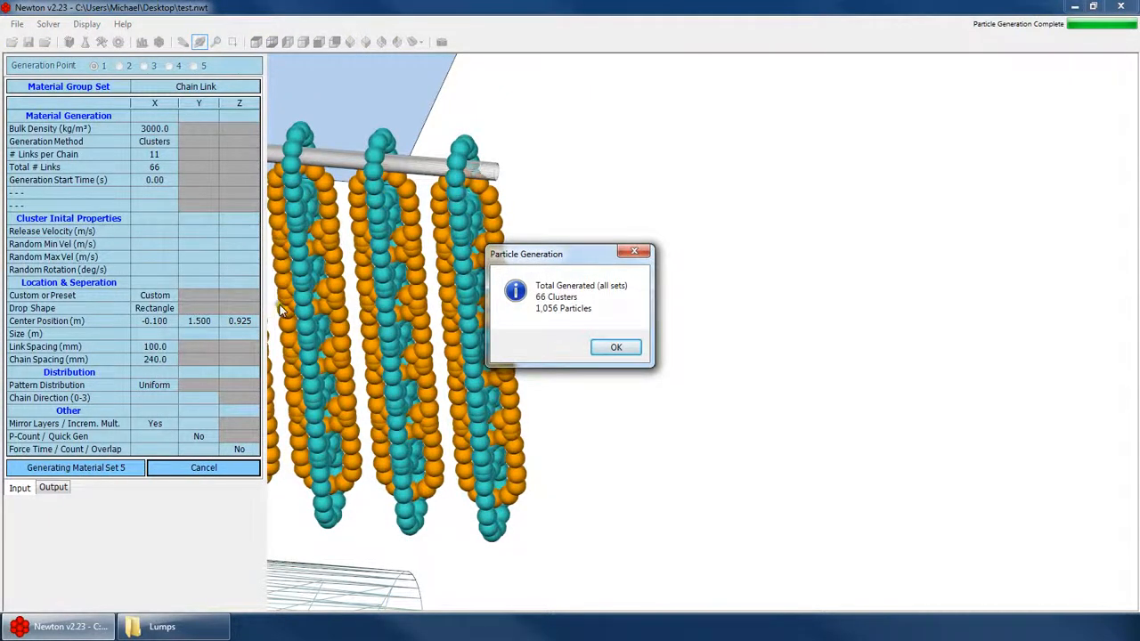
key("Return")
Set the link spacing to 150 mm and generate the chains again
left_click(158, 347)
type("150")
left_click(118, 468)
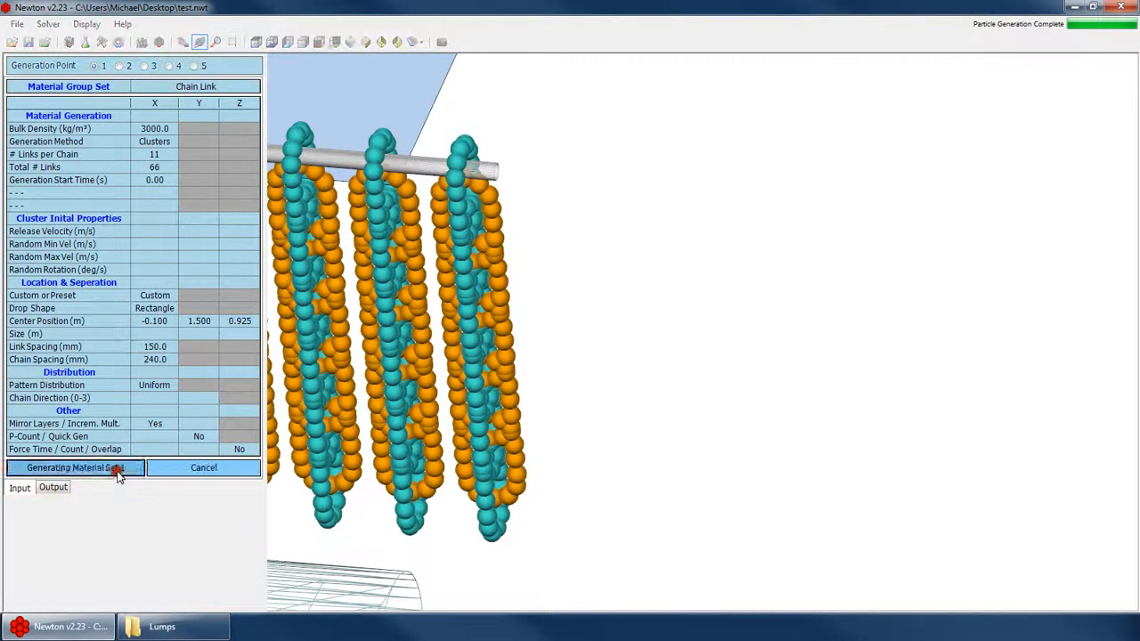
key("Return")
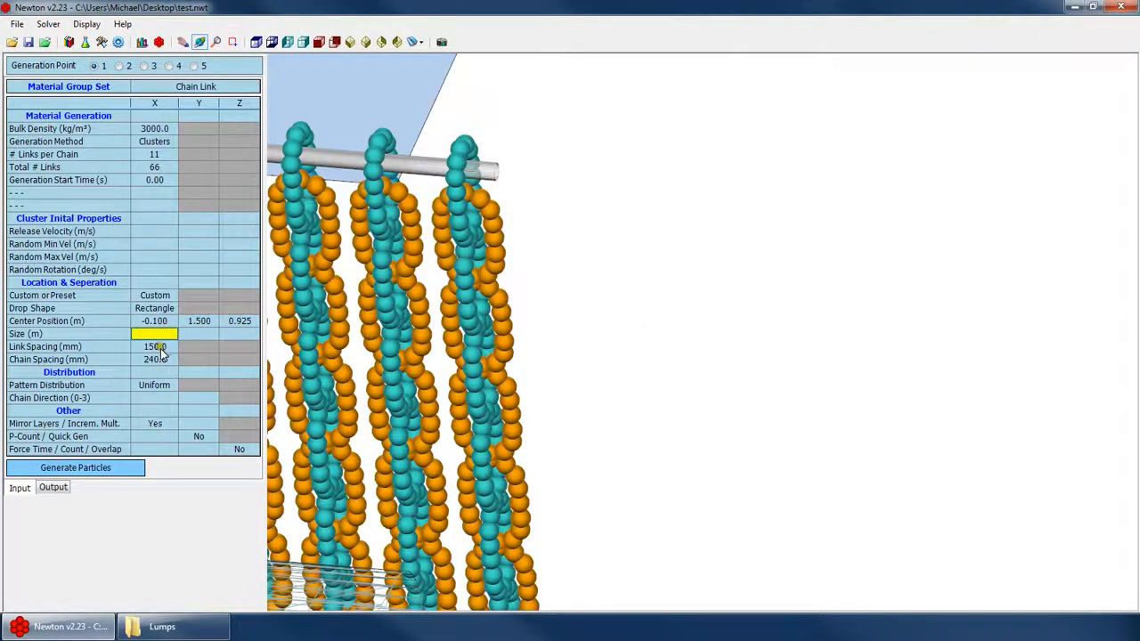
Set the link spacing to 200 mm, regenerate the chains and inspect up close how the links interlock
left_click(158, 347)
type("200")
left_click(116, 468)
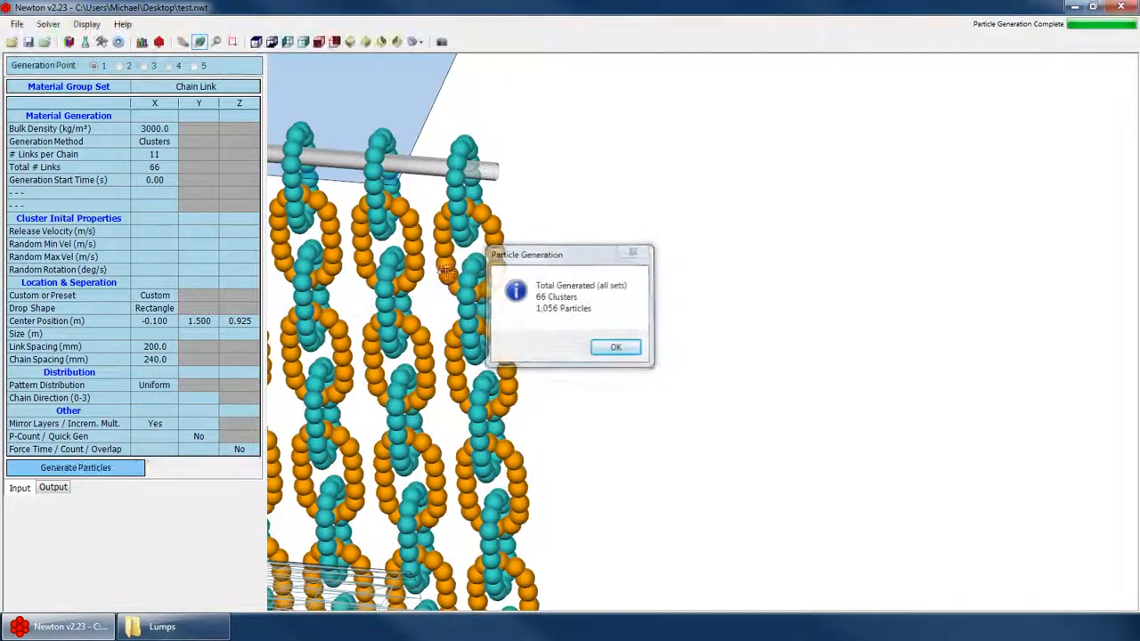
key("Return")
left_click_drag(447, 273, 770, 305)
scroll(828, 325, "up", 5)
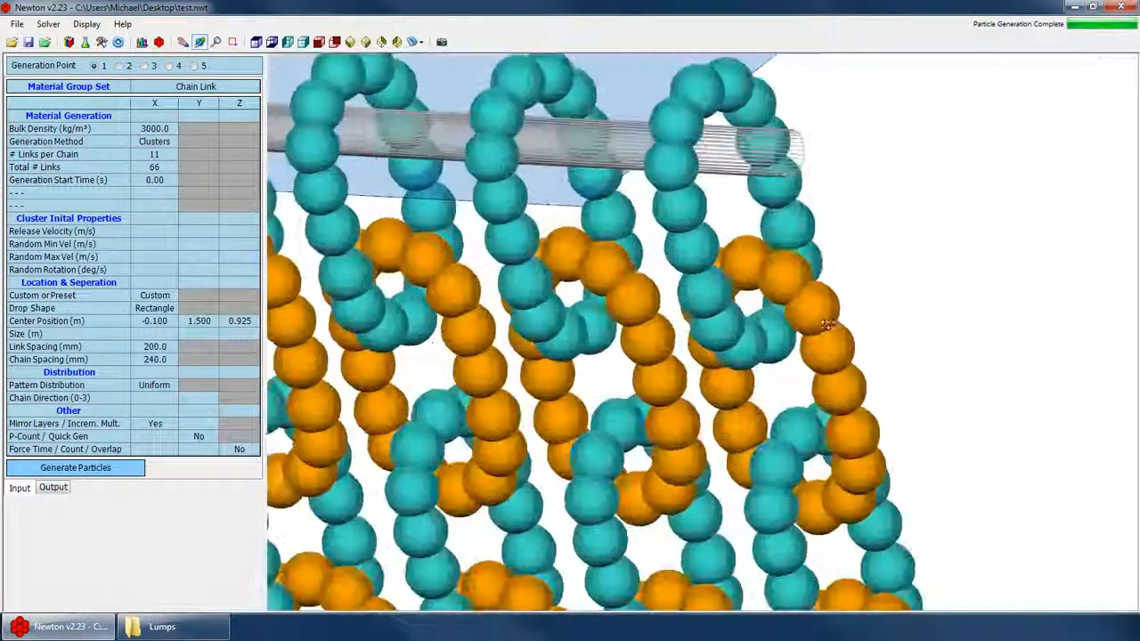
scroll(827, 325, "up", 2)
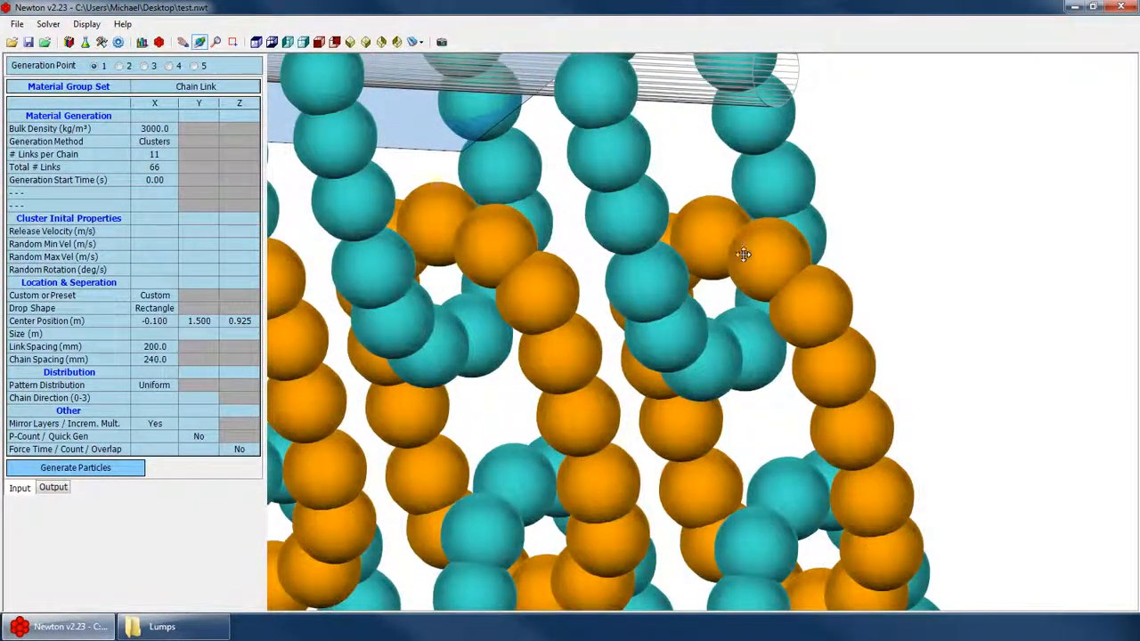
Set the link spacing to 250 mm, regenerate the chains and inspect how the links connect along the curtain
scroll(715, 278, "down", 6)
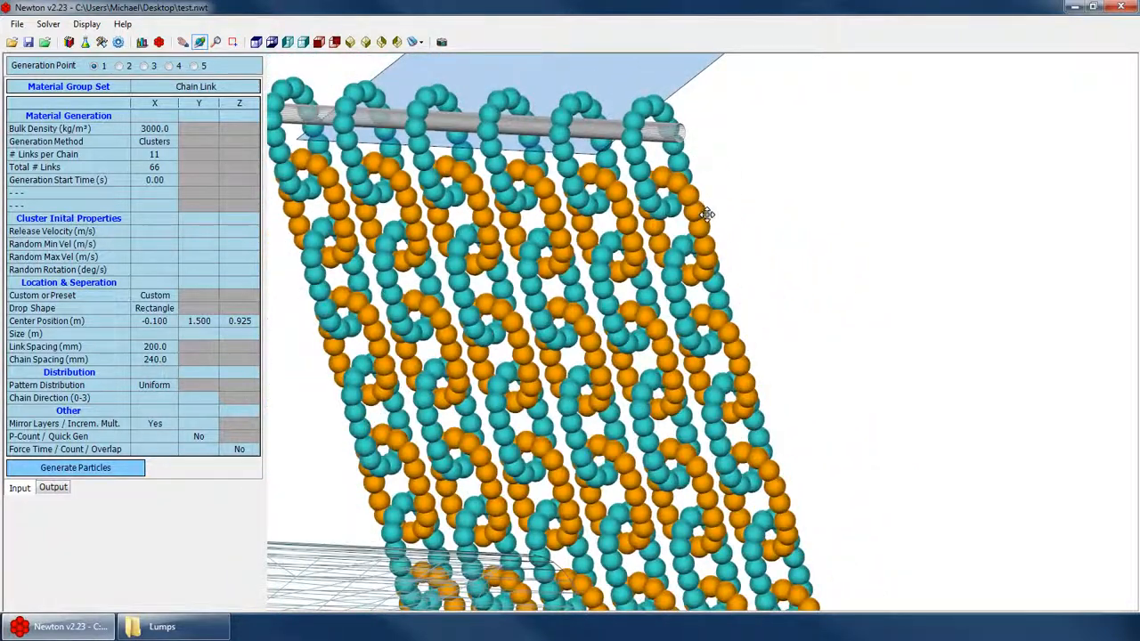
double_click(152, 346)
type("250")
key("Return")
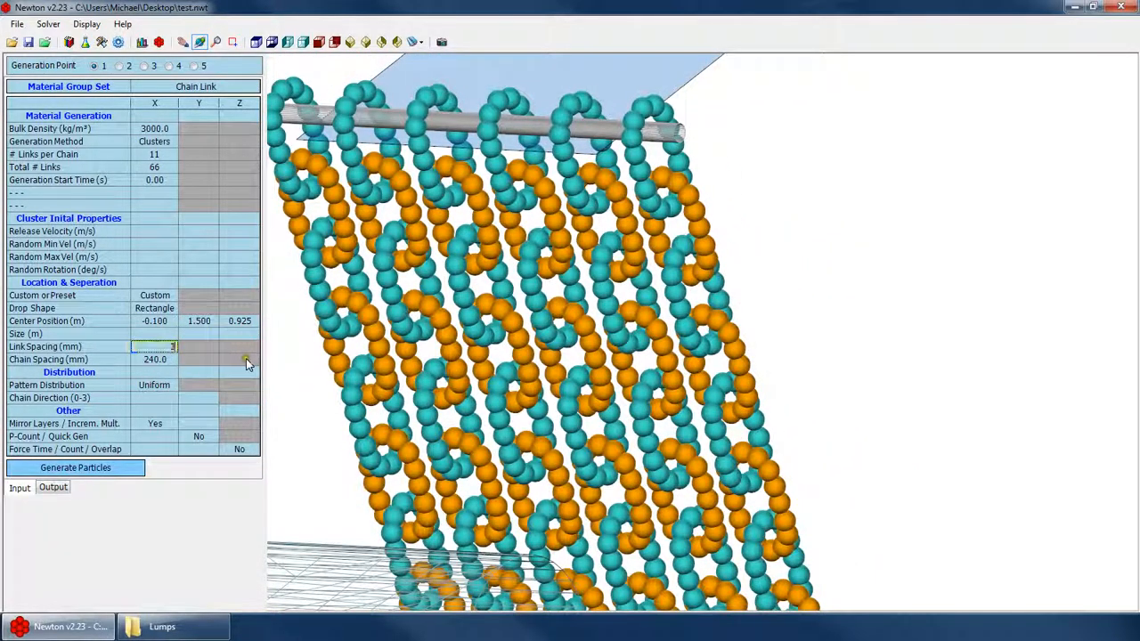
left_click(76, 467)
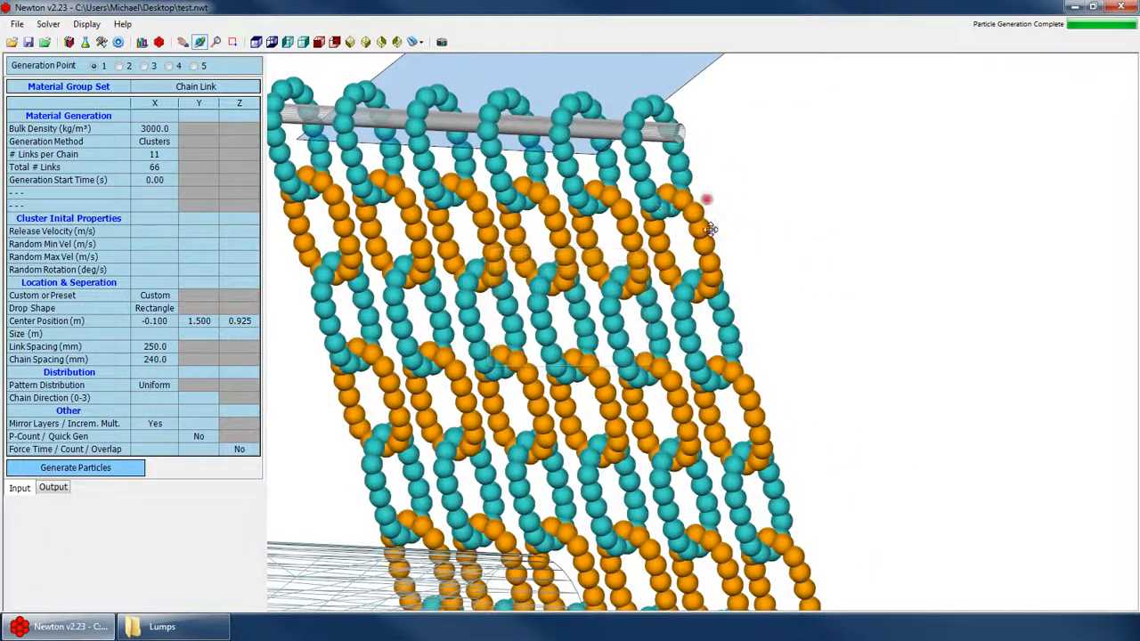
scroll(700, 244, "up", 3)
scroll(700, 243, "up", 4)
scroll(654, 348, "down", 4)
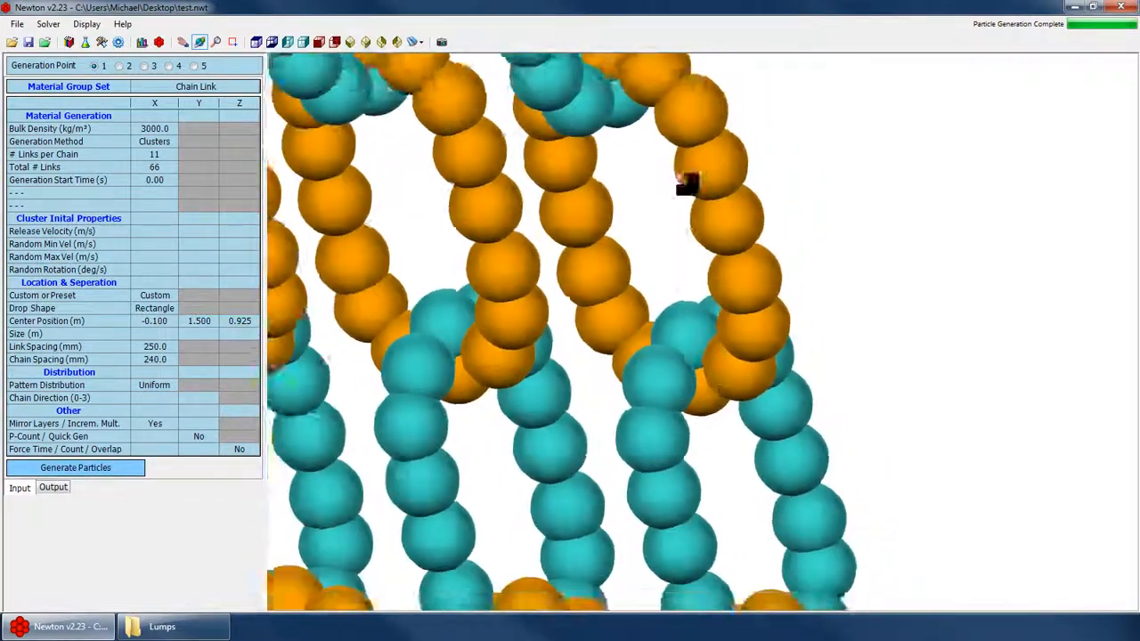
scroll(659, 107, "down", 5)
scroll(384, 220, "down", 2)
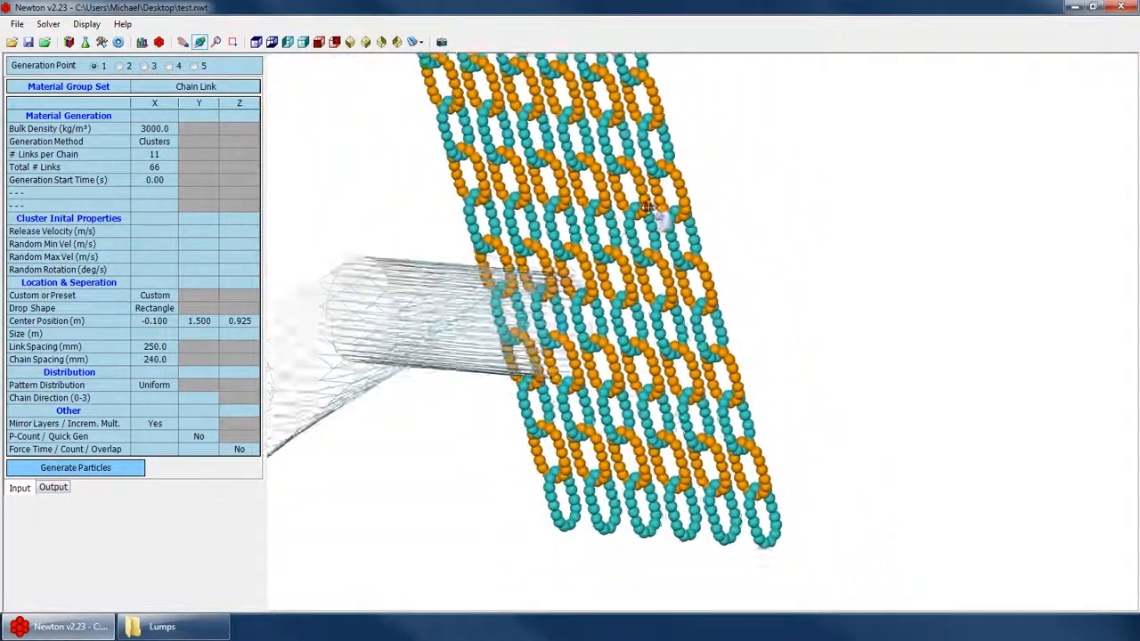
Run a brief simulation of the model with the 250 mm link spacing and stop it
left_click(48, 23)
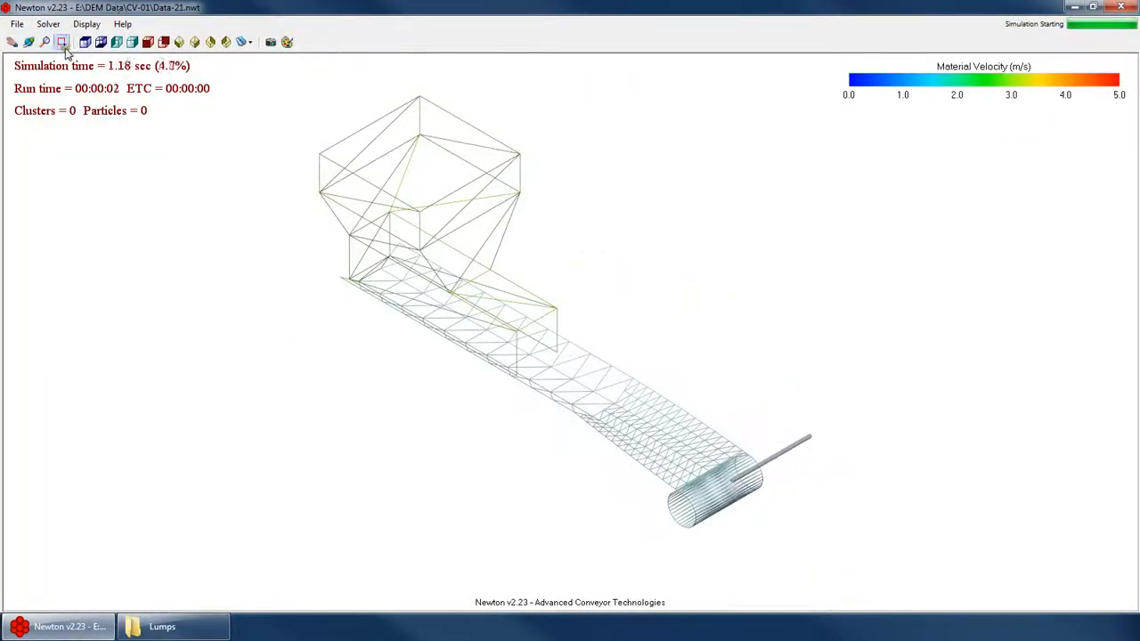
left_click(48, 23)
left_click(62, 70)
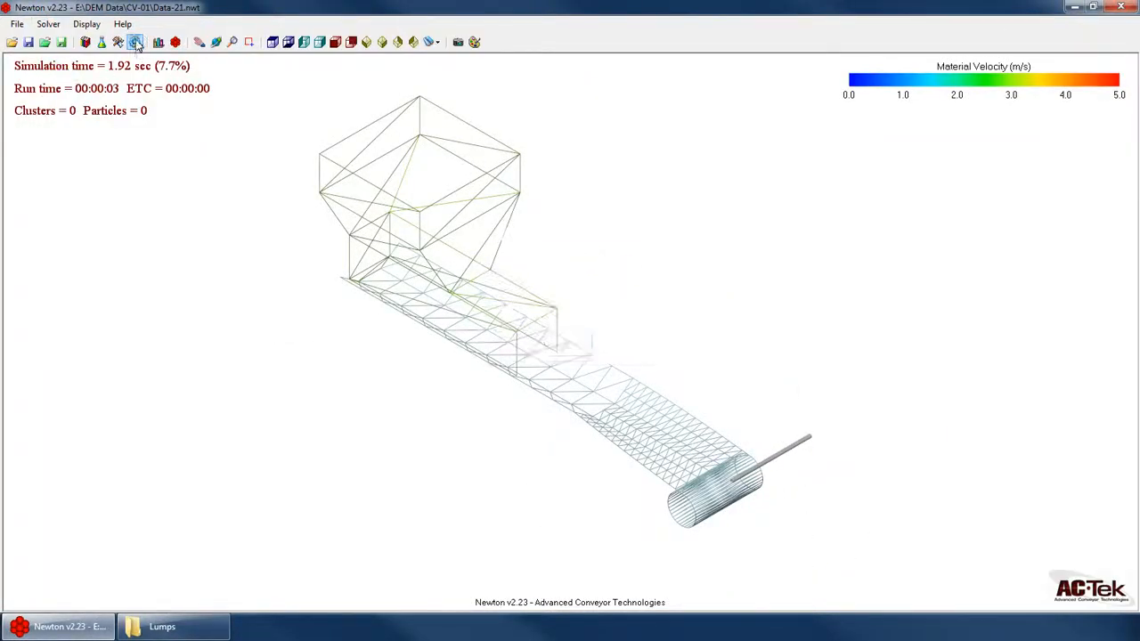
Return to the particle generation settings, set the link spacing to 230 mm and generate the chains
left_click(135, 42)
left_click(156, 346)
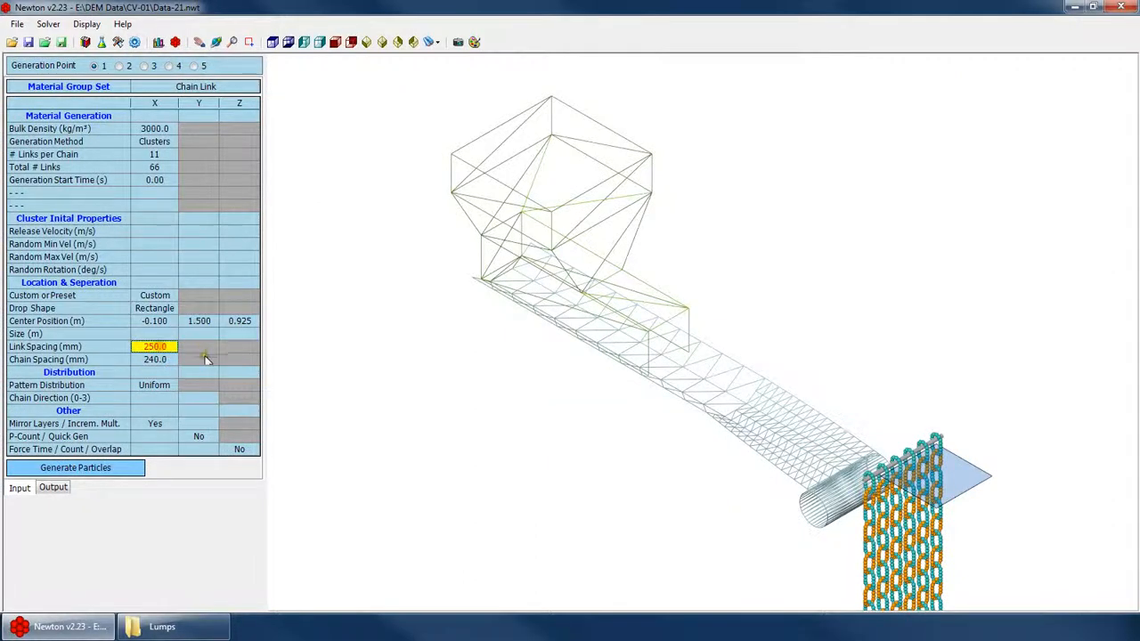
left_click(131, 460)
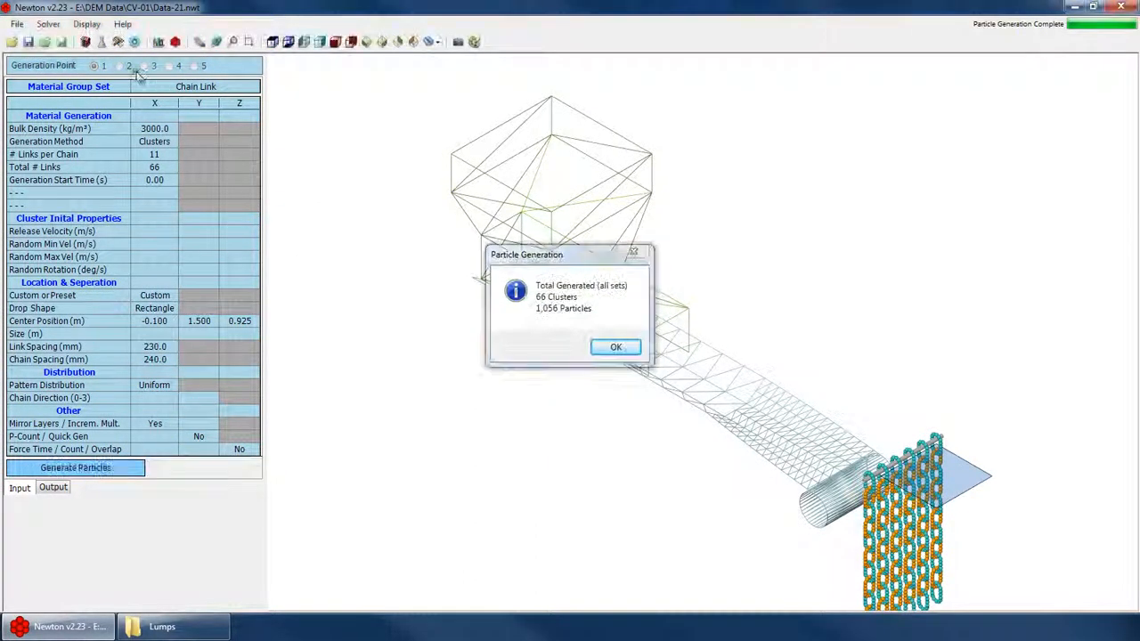
key("Return")
Run the simulation with the 230 mm link spacing, watch the hanging chains up close and stop the run
key("alt+s")
key("Return")
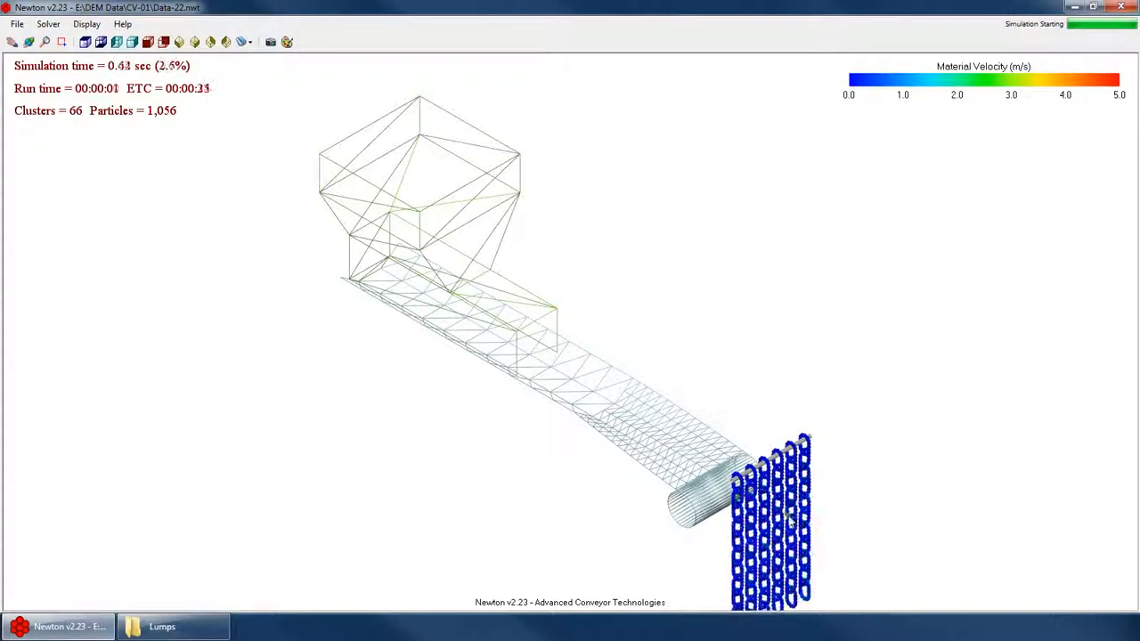
left_click_drag(651, 311, 736, 425)
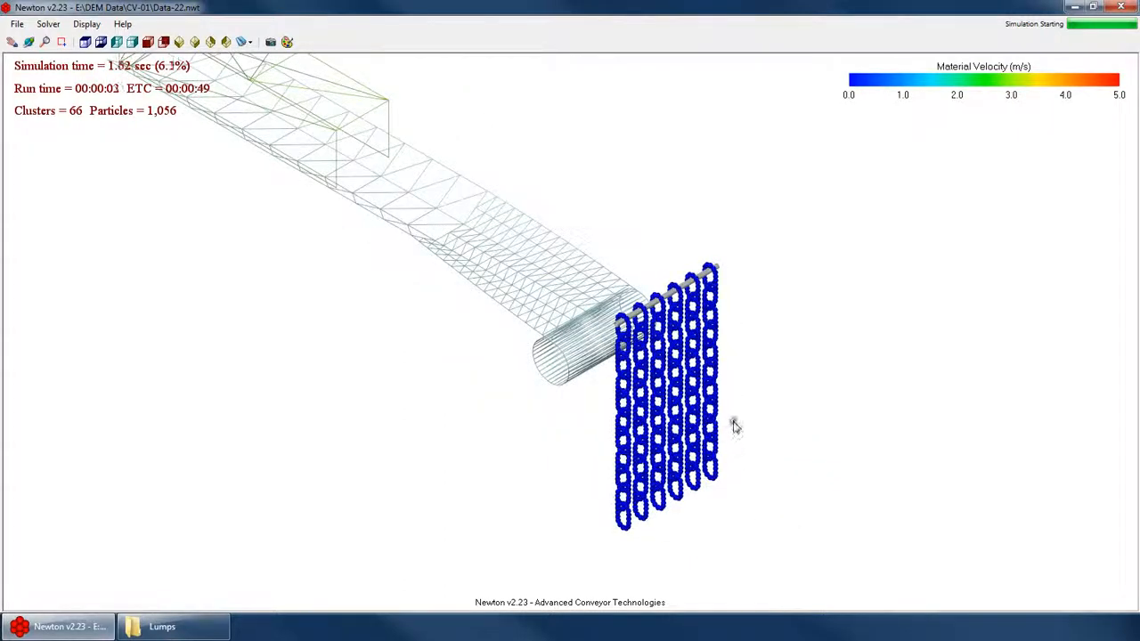
left_click(41, 25)
left_click(64, 71)
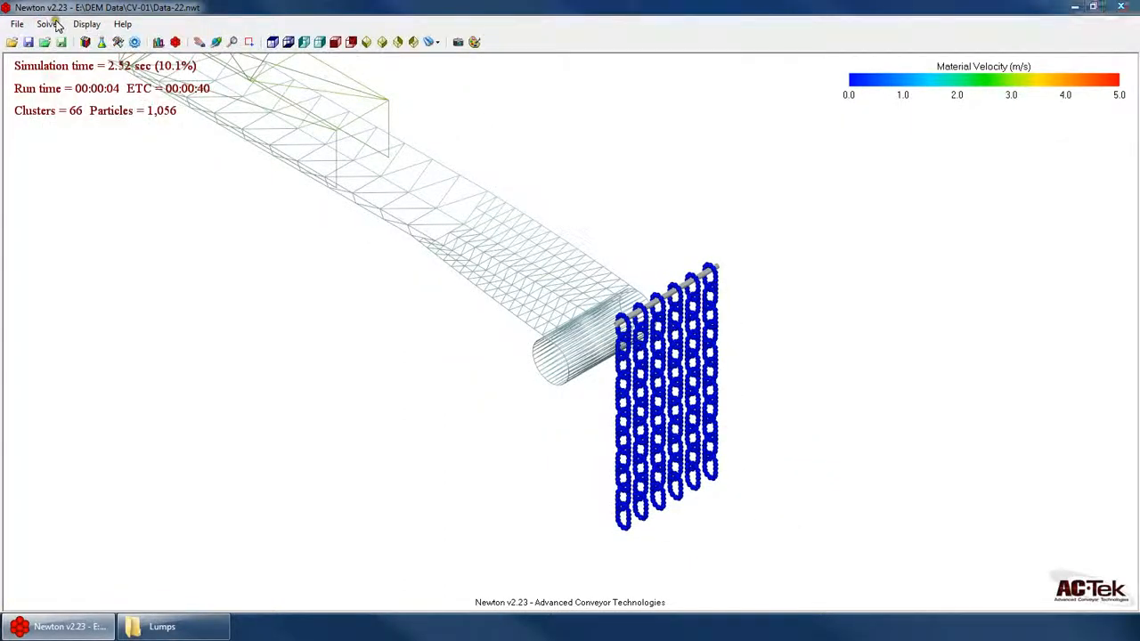
Start the simulation over from the beginning and stop it again shortly after
left_click(44, 23)
left_click(220, 171)
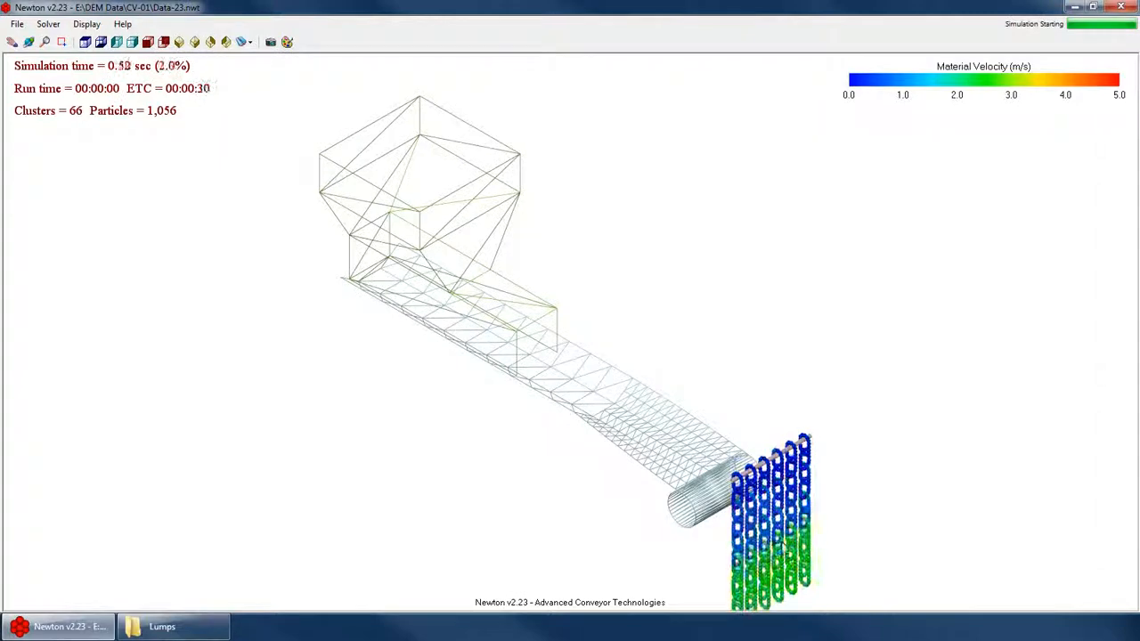
left_click(48, 24)
left_click(80, 53)
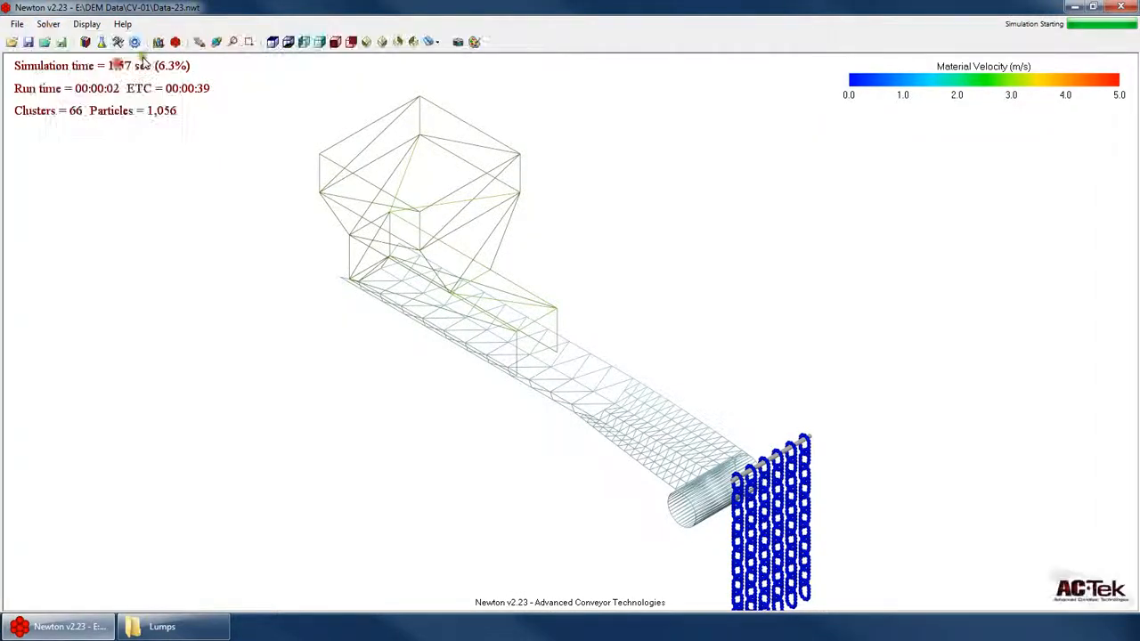
Reopen the particle generation settings and set the link spacing to 200 mm
left_click(134, 42)
scroll(744, 324, "down", 3)
scroll(955, 539, "up", 5)
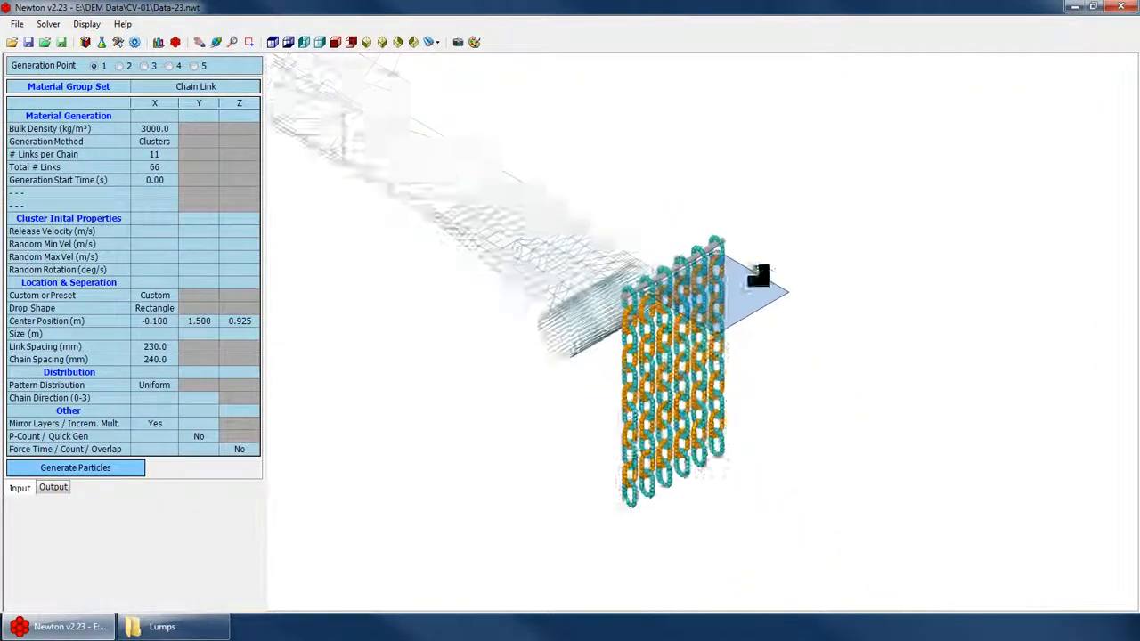
scroll(787, 374, "up", 5)
key("Up")
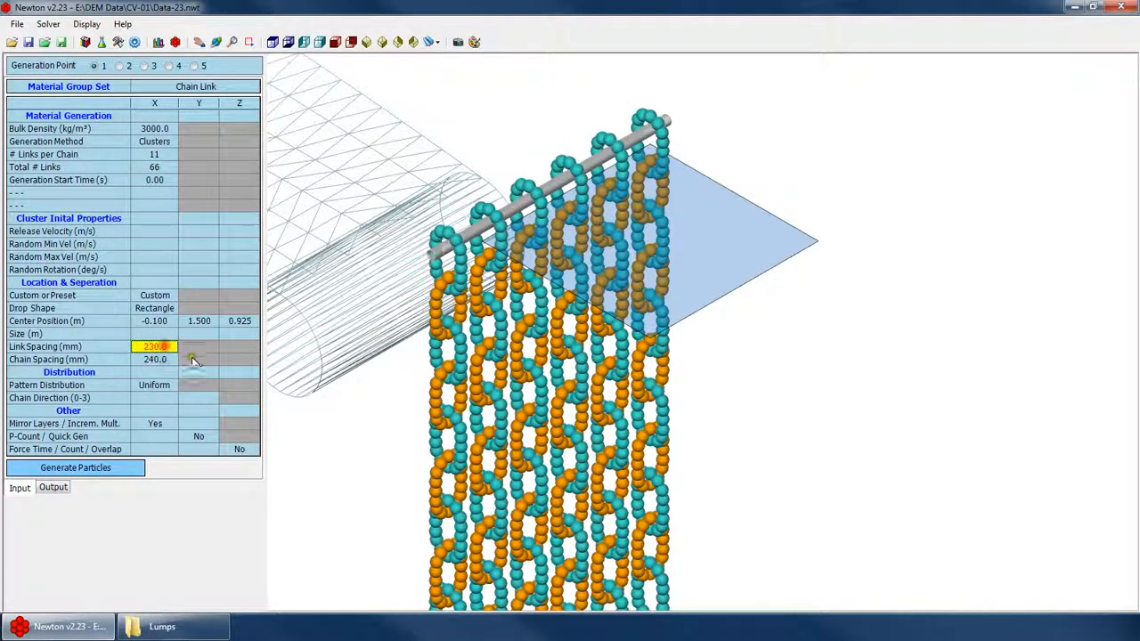
key("Down")
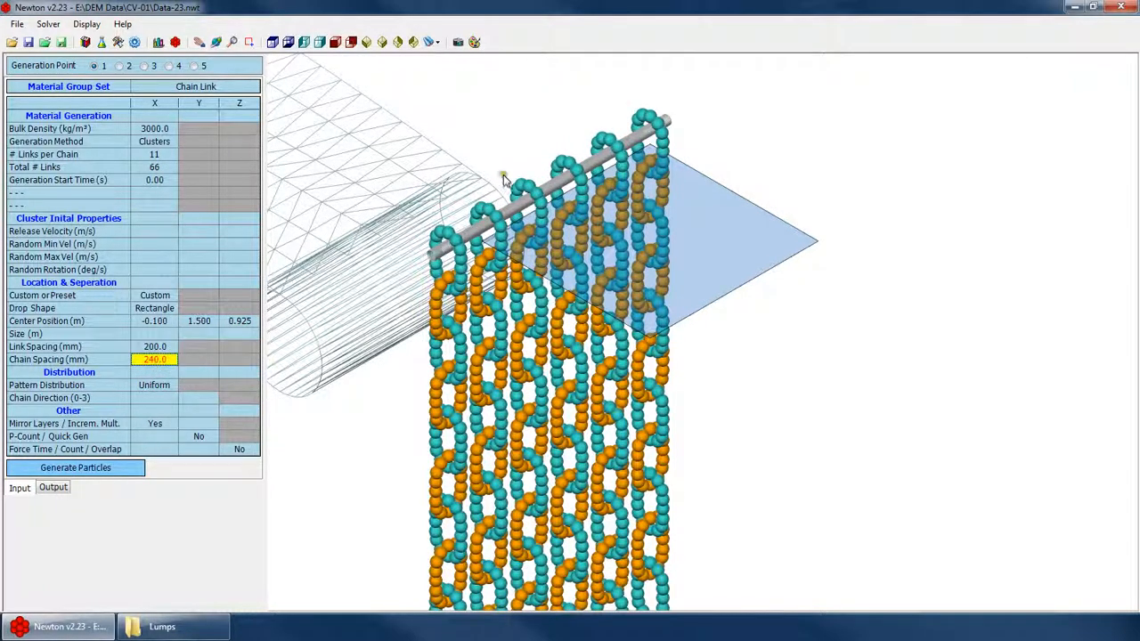
Show the model from above with shaded surfaces and regenerate the chains with the 200 mm link spacing
left_click(273, 42)
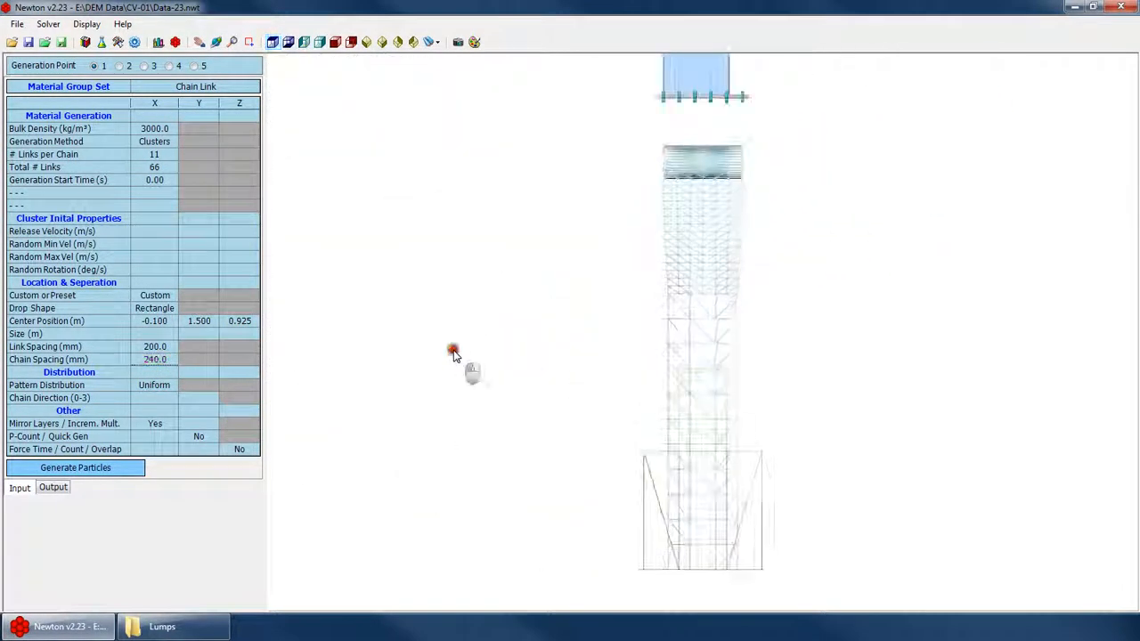
scroll(679, 151, "up", 14)
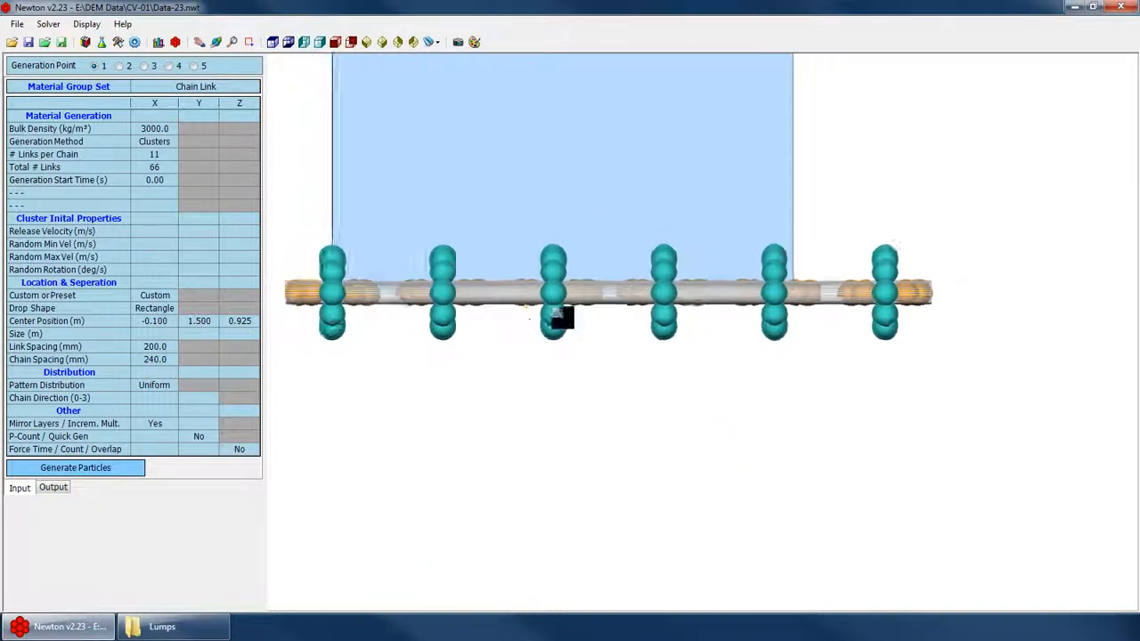
scroll(562, 316, "down", 2)
right_click(526, 341)
left_click(590, 513)
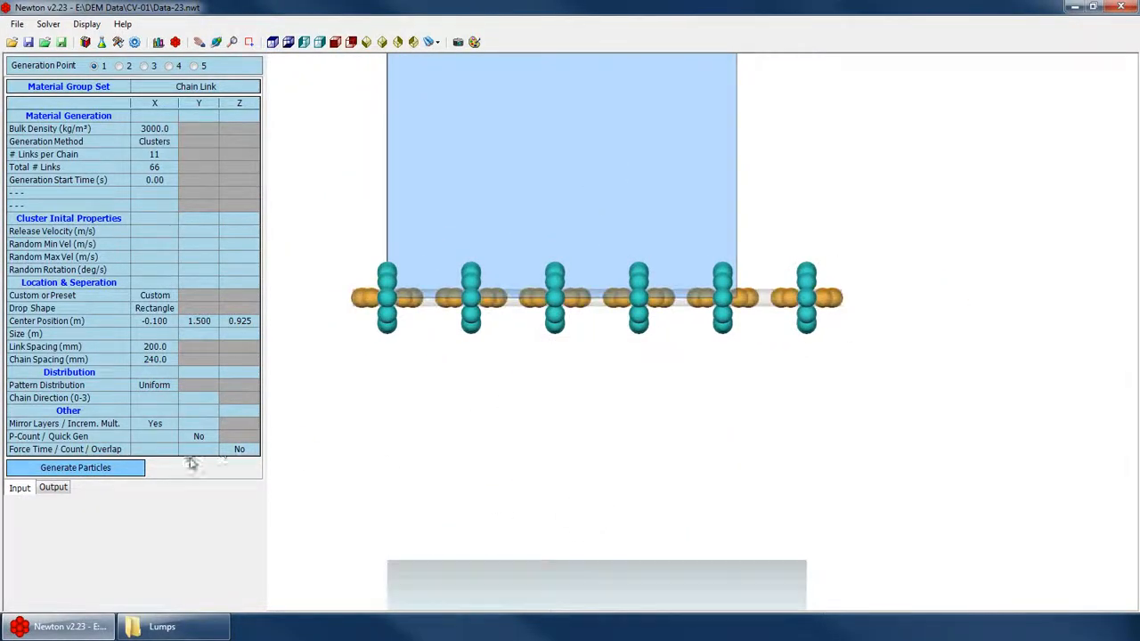
left_click(123, 468)
key("Return")
Set the chain spacing to 300 mm and regenerate the chains
left_click(152, 358)
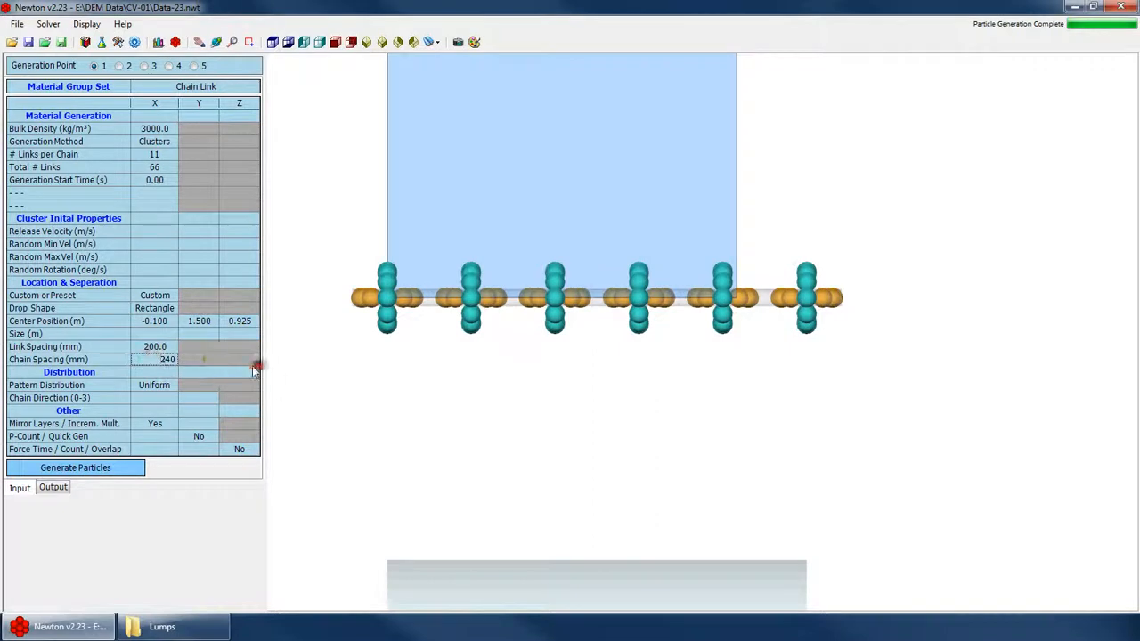
type("300")
left_click(134, 467)
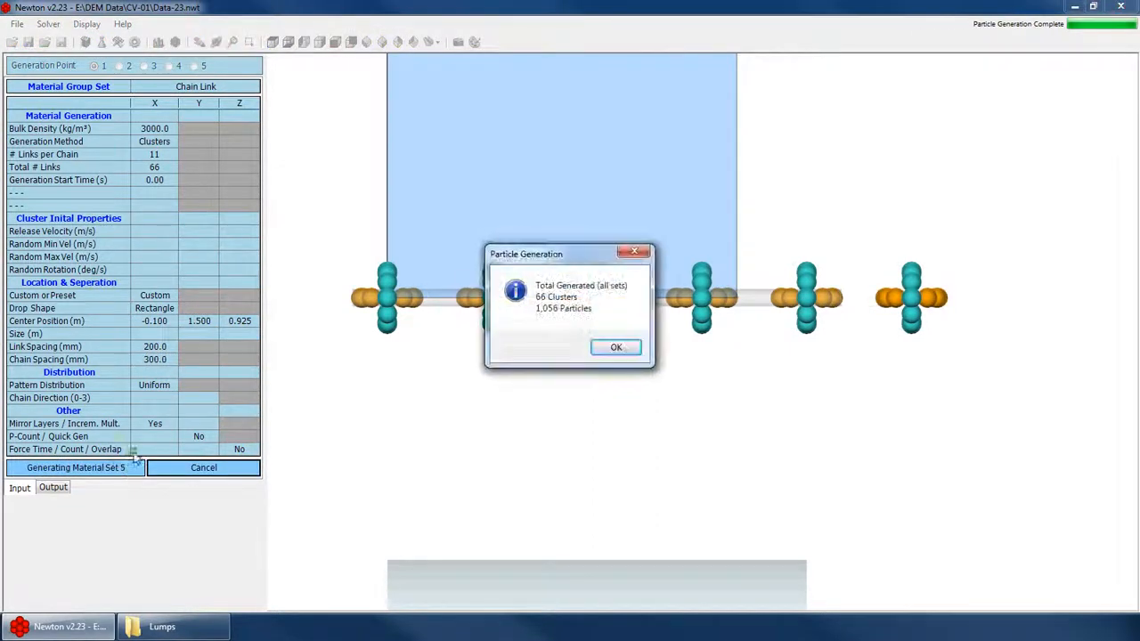
key("Return")
Increase the chain spacing to 400 mm and generate the chains again
type("400")
left_click(116, 468)
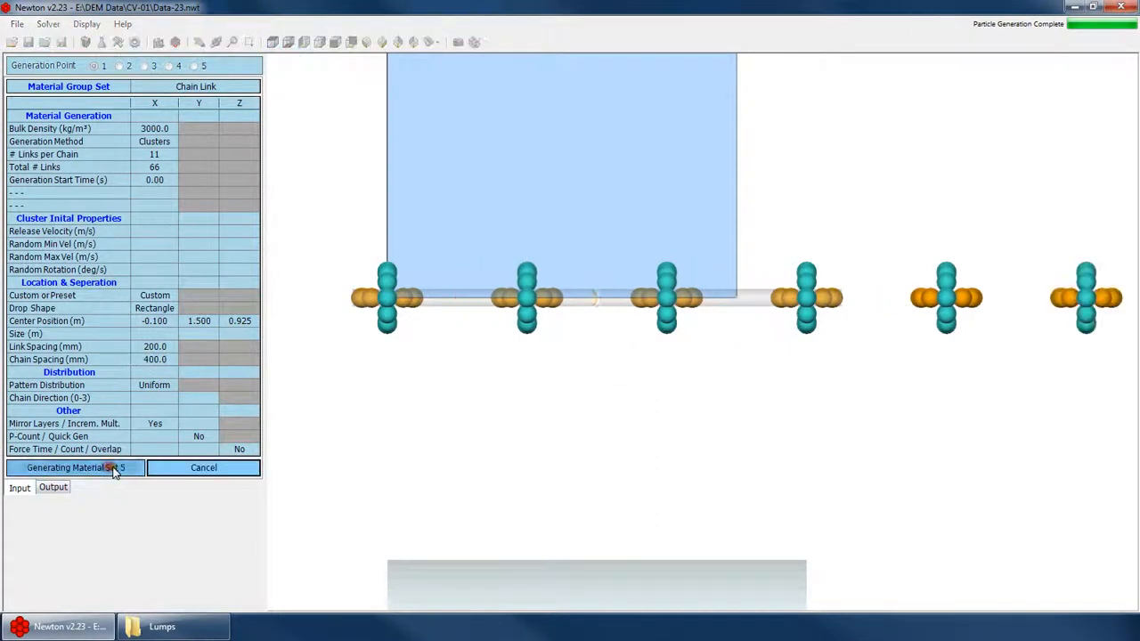
key("Return")
Restore the chain spacing to 240 mm and regenerate the chains along the bar
left_click(165, 359)
type("240")
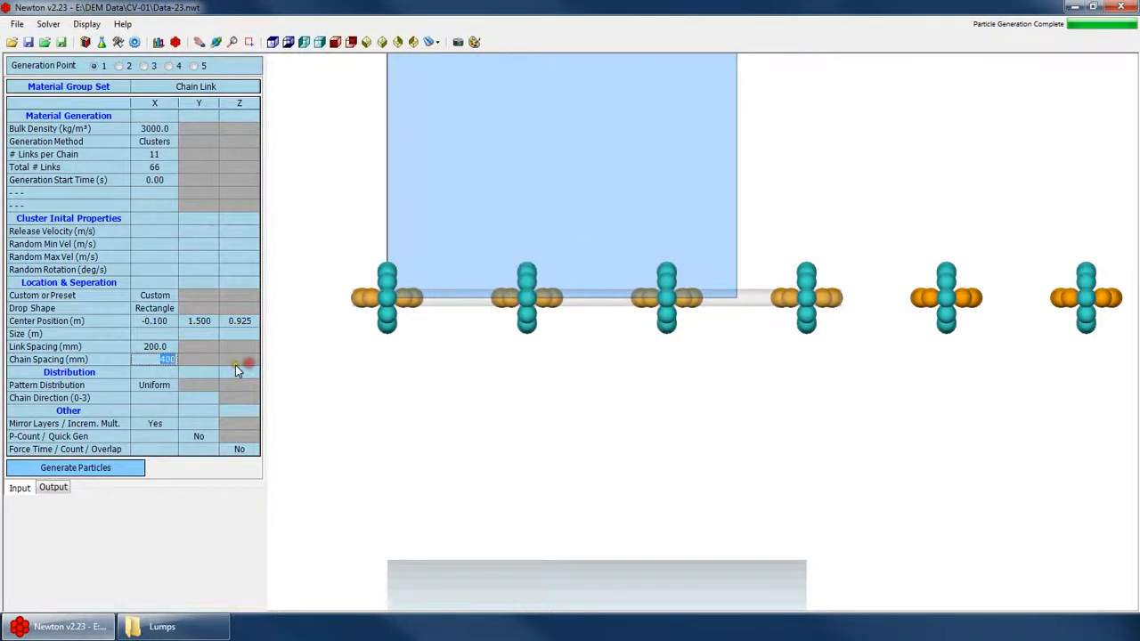
left_click(98, 472)
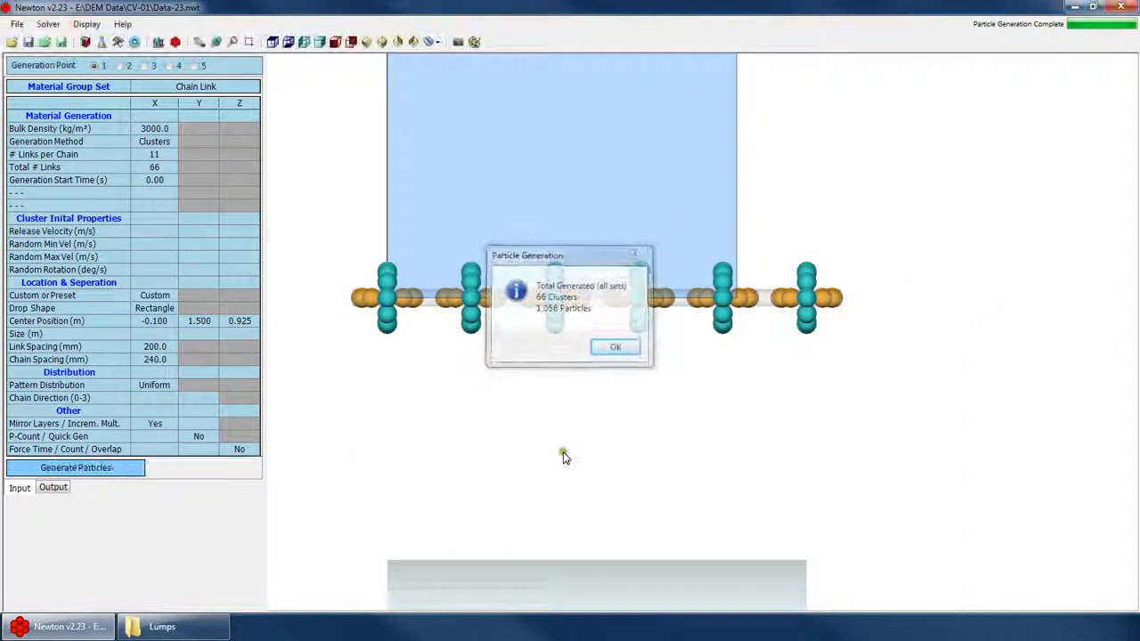
key("Return")
Examine the chain curtain from above and from the side in relation to the head pulley
left_click(551, 415)
scroll(575, 348, "down", 6)
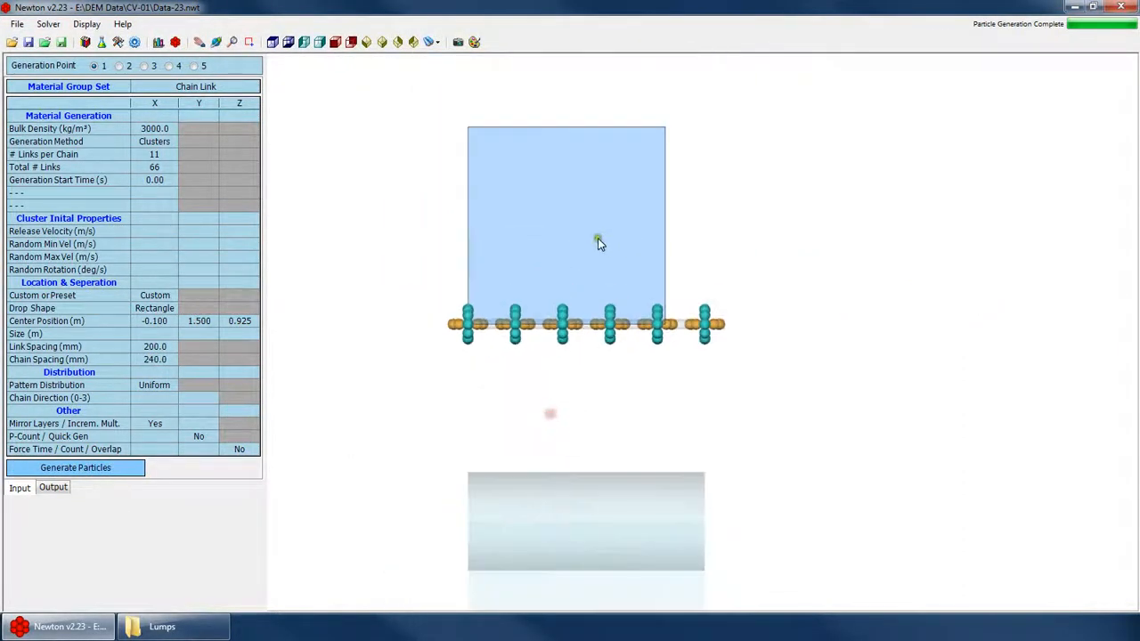
right_click(662, 308)
left_click(688, 335)
scroll(570, 214, "down", 6)
left_click_drag(586, 134, 677, 264)
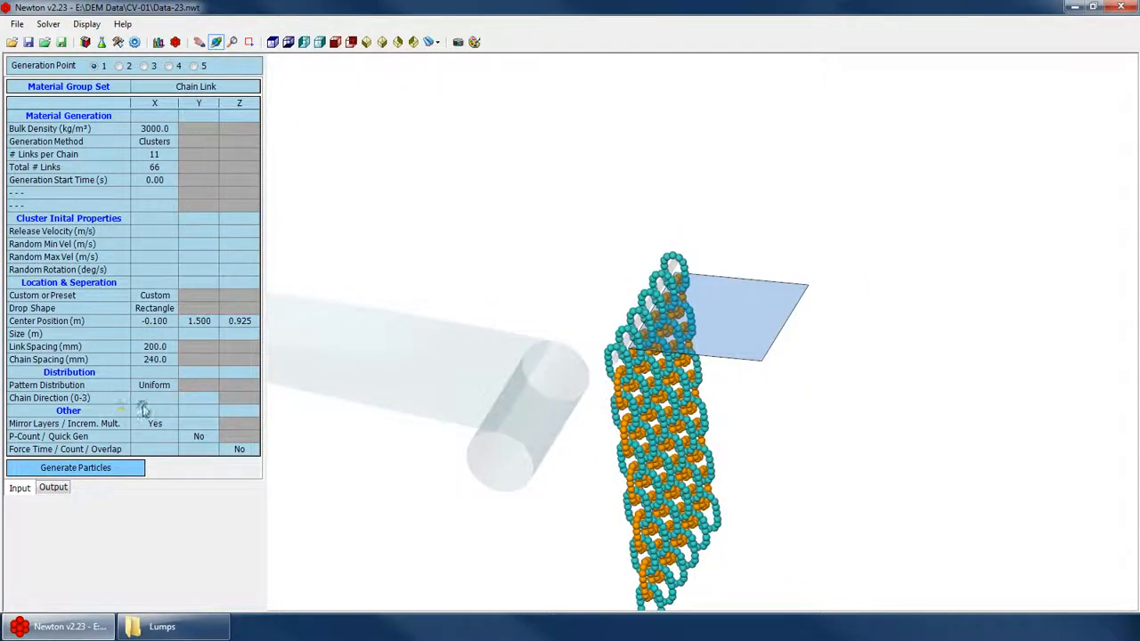
left_click_drag(593, 265, 604, 304)
left_click_drag(713, 303, 731, 334)
scroll(731, 354, "down", 3)
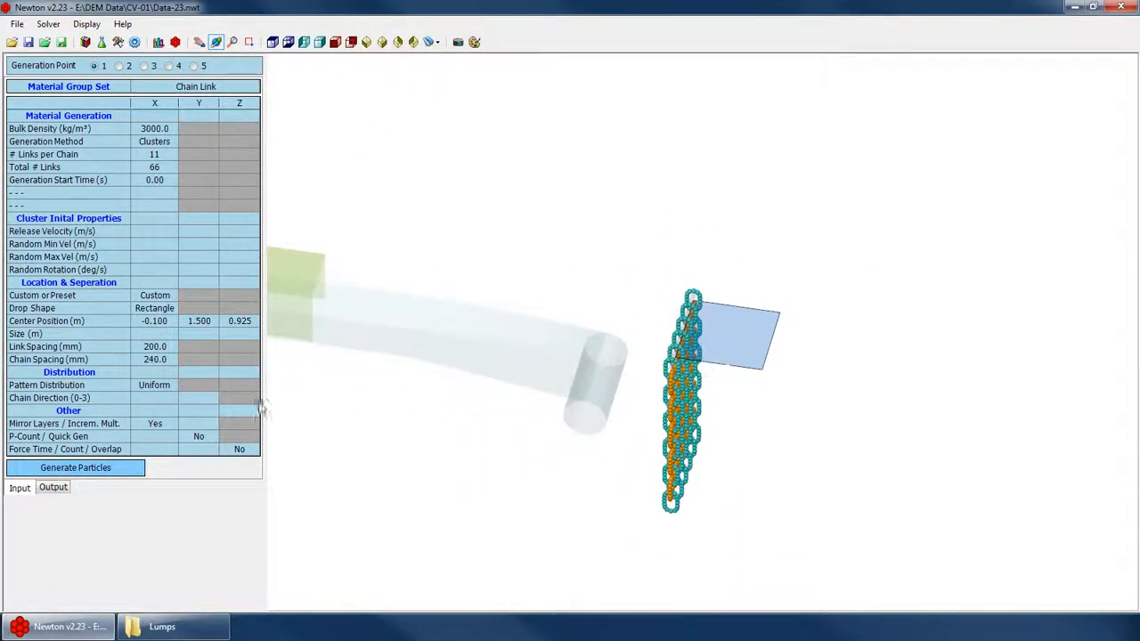
Examine from above how the chains are stacked across the head pulley, with the coordinate axes displayed
left_click(174, 398)
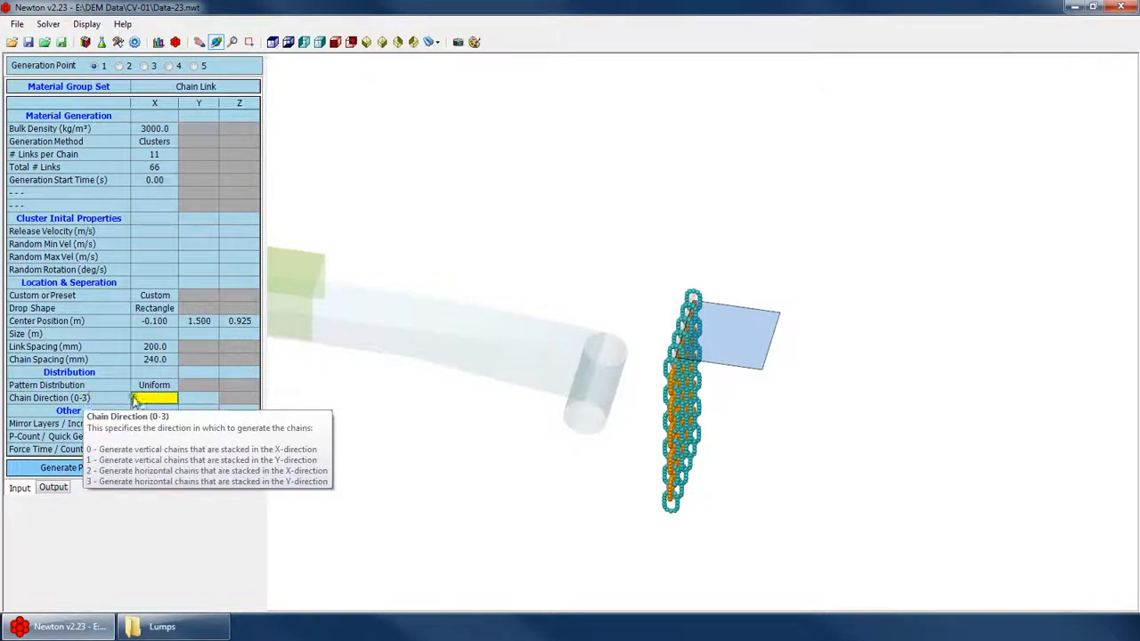
left_click_drag(707, 365, 496, 264)
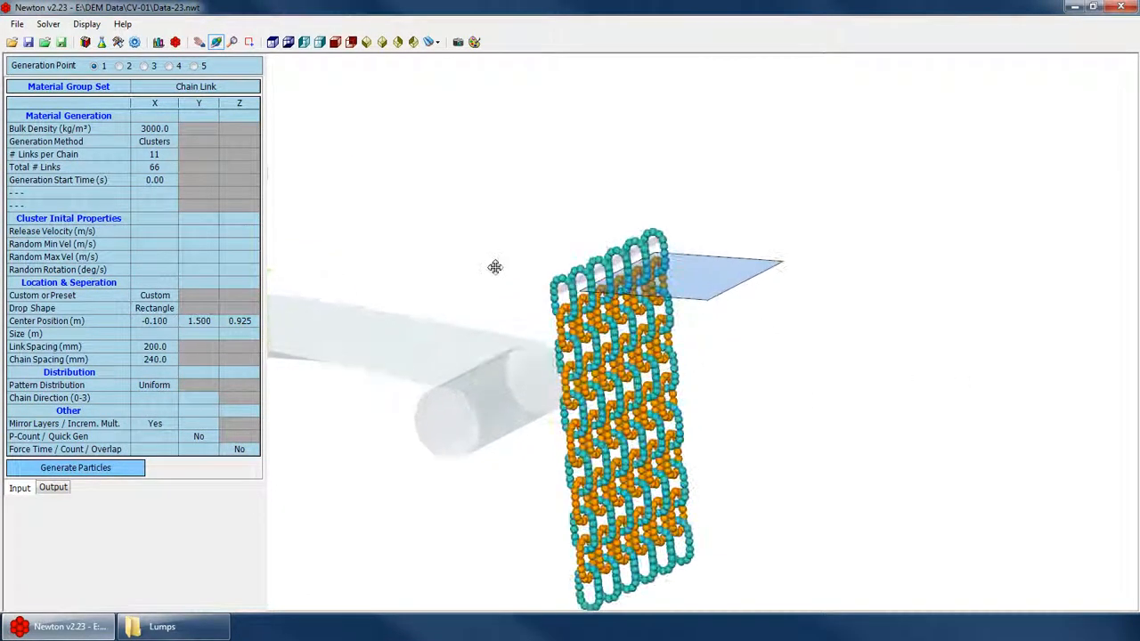
left_click(272, 42)
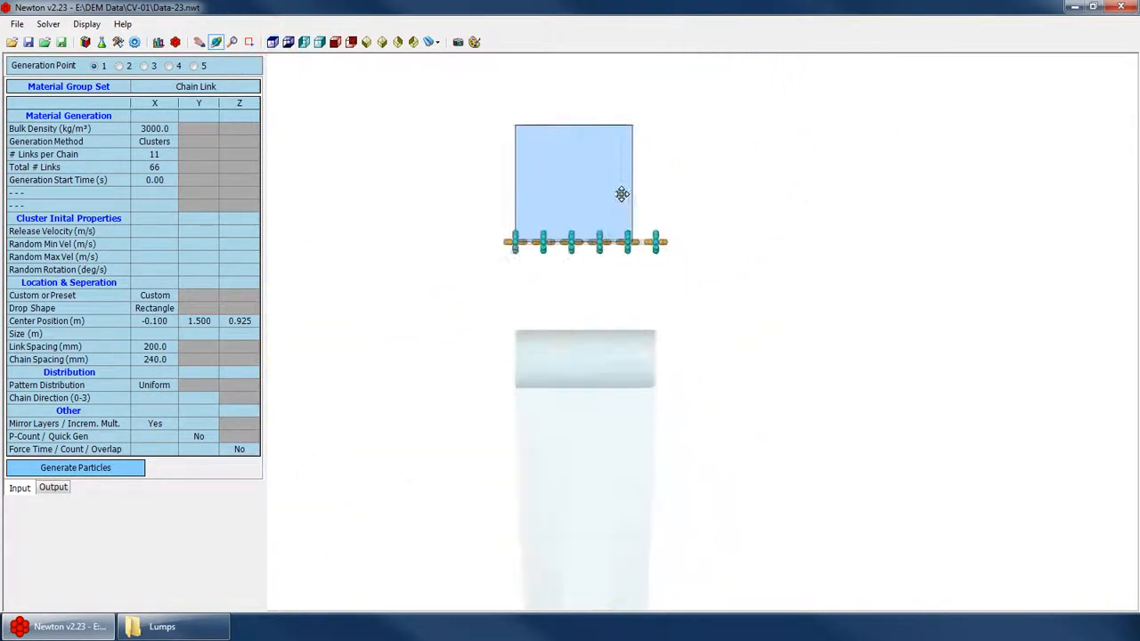
left_click(156, 398)
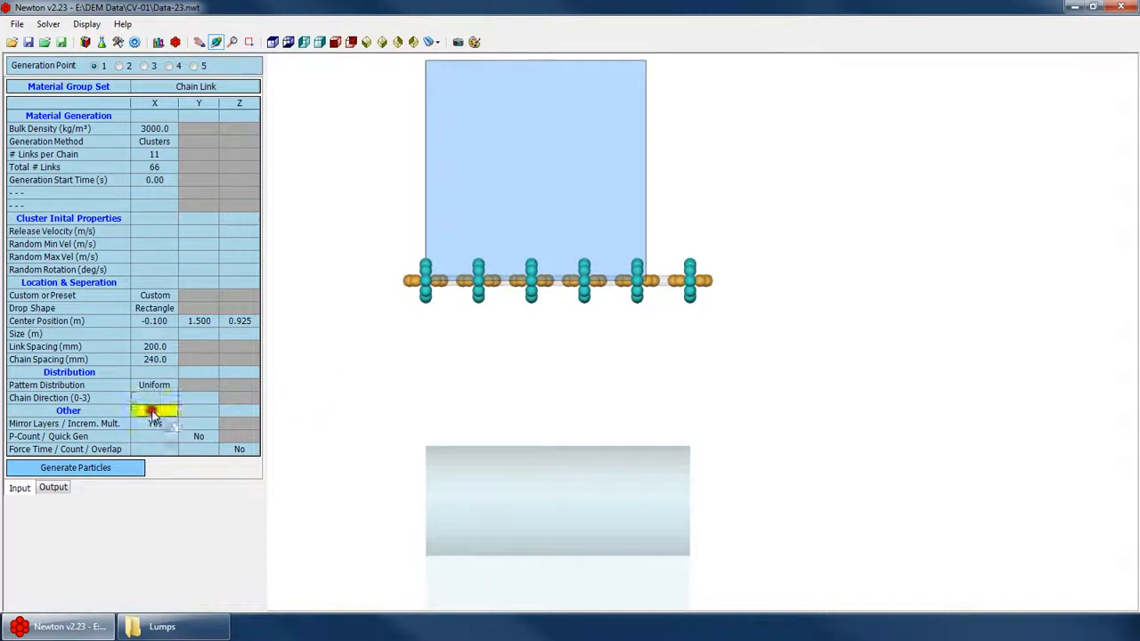
left_click_drag(508, 320, 462, 274)
scroll(461, 273, "down", 5)
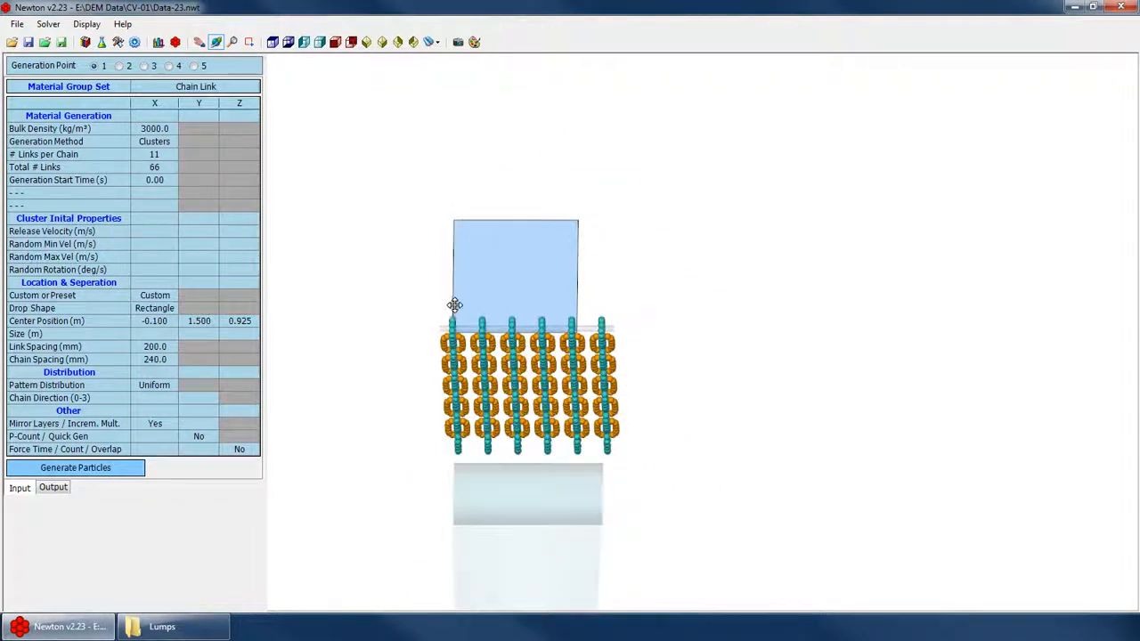
left_click_drag(460, 477, 499, 321)
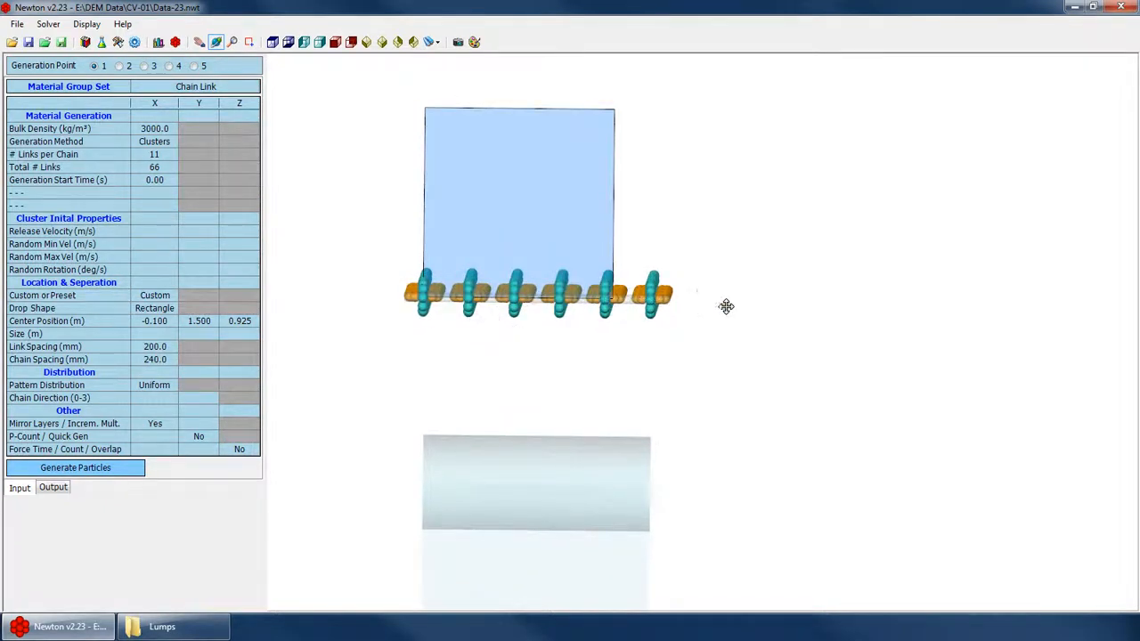
right_click(668, 226)
left_click(721, 371)
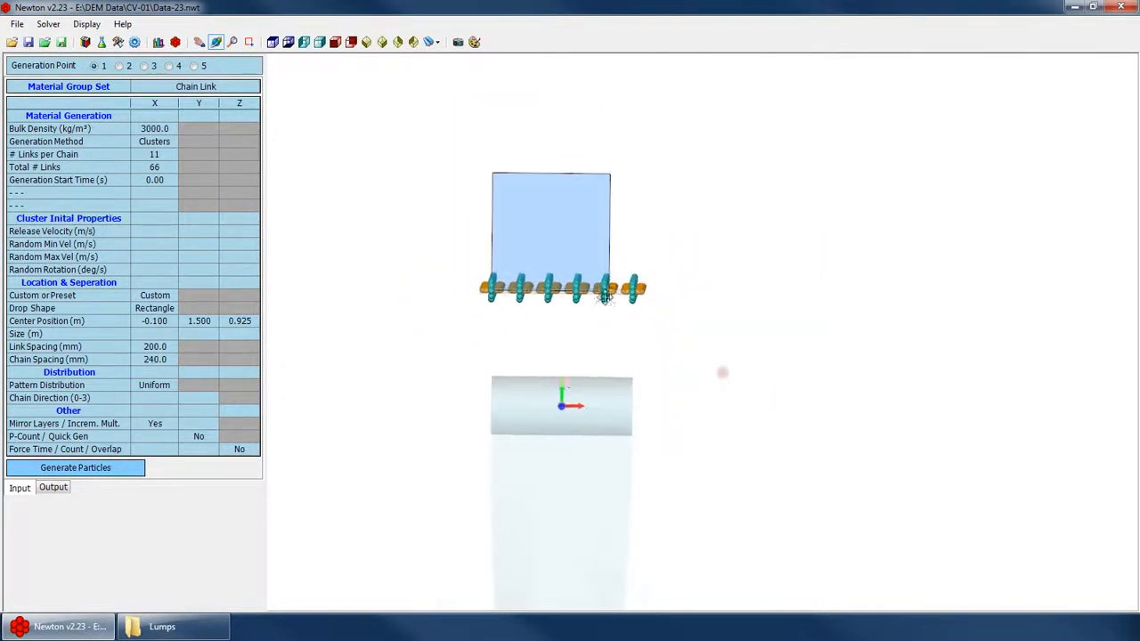
scroll(545, 311, "up", 3)
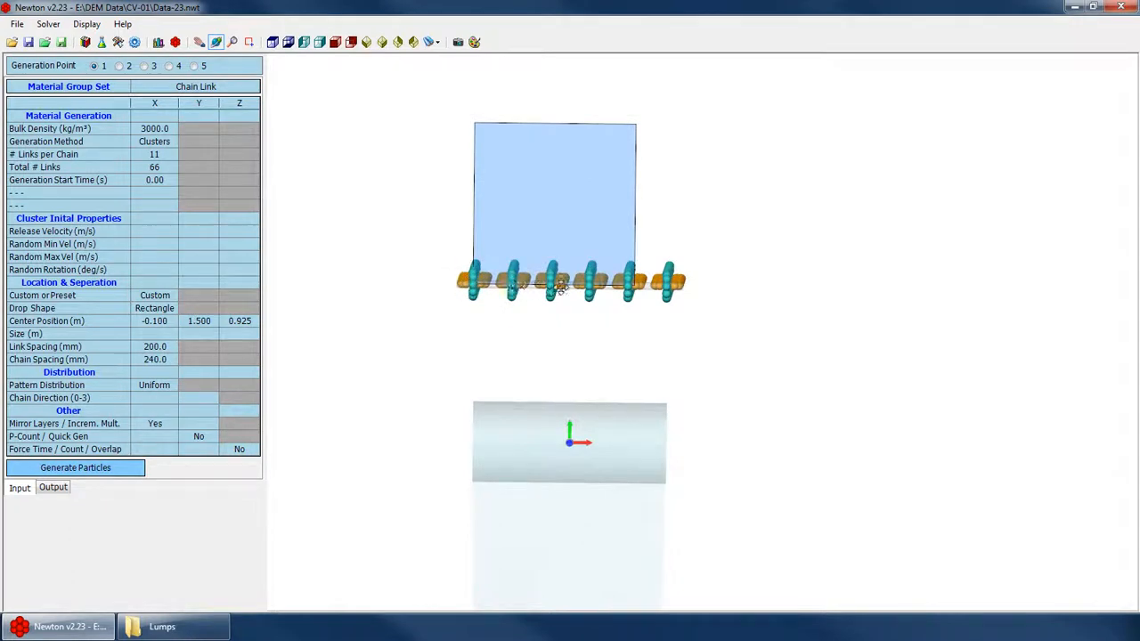
Set the chain direction to 1 and regenerate the chains to see vertical chains stacked in the Y-direction
left_click(177, 398)
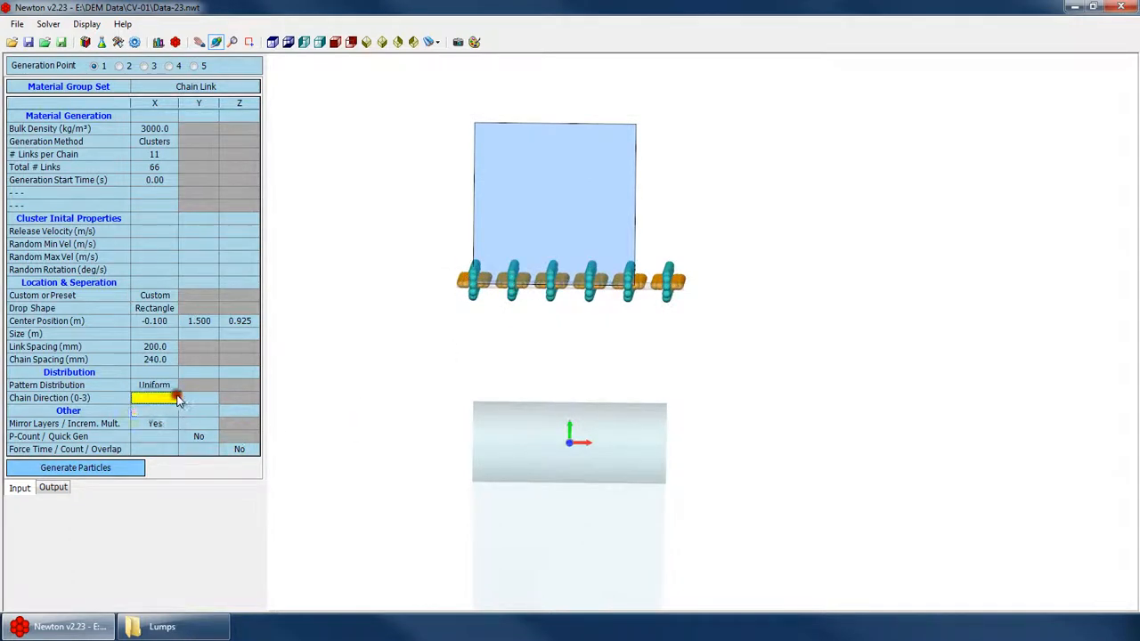
type("1")
key("Return")
left_click(108, 471)
left_click(614, 346)
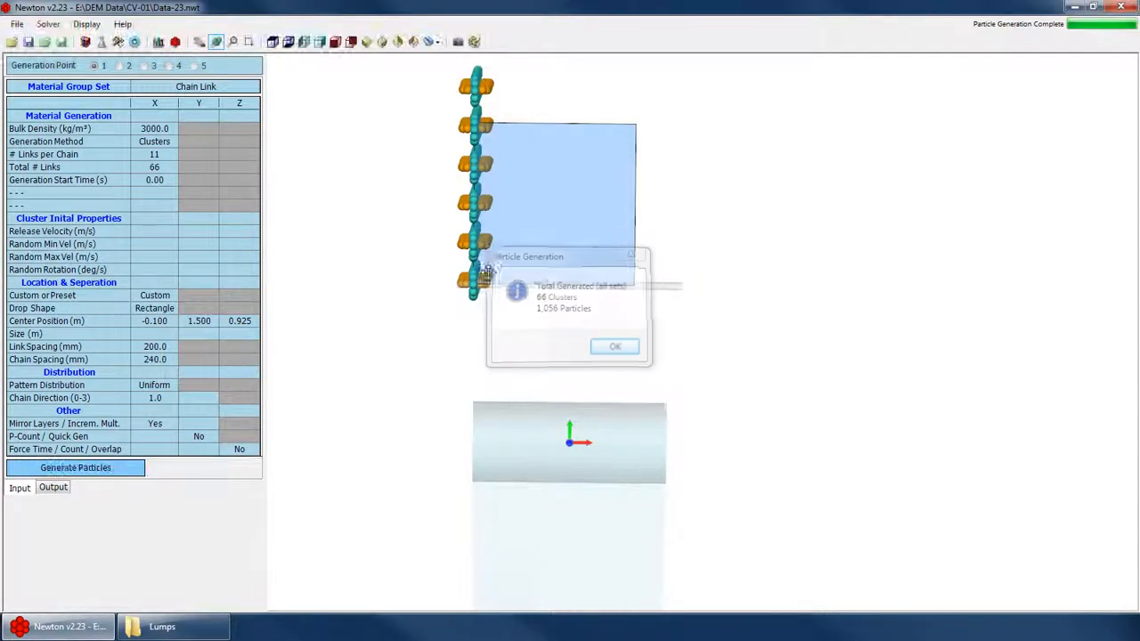
left_click_drag(563, 298, 471, 322)
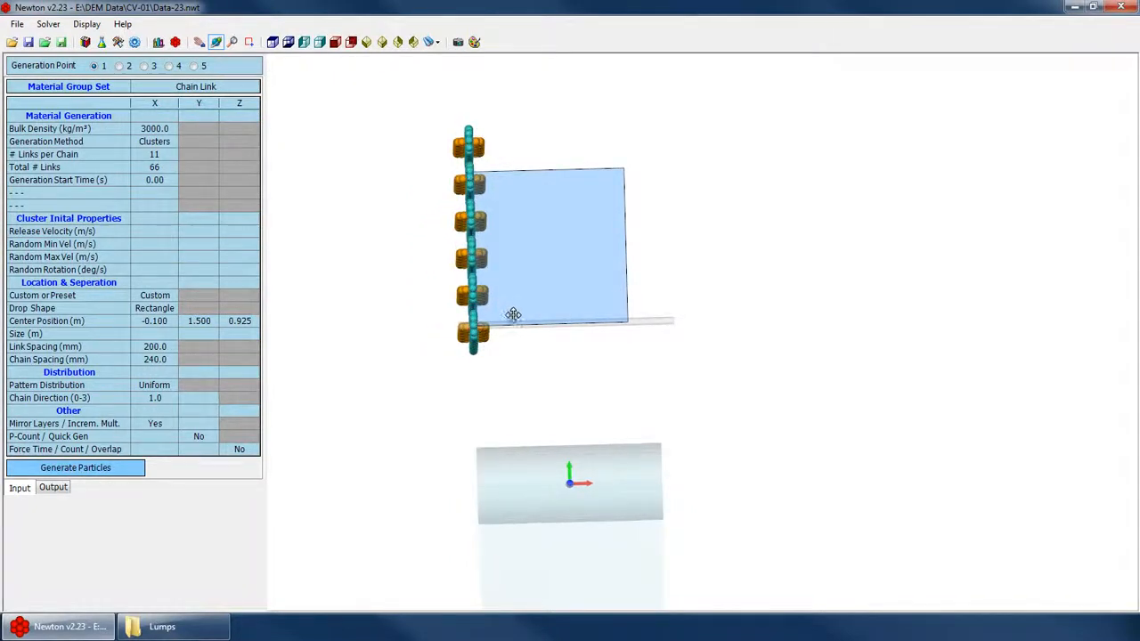
Set the chain direction to 2 and regenerate the particles as horizontal chains stacked in the X-direction
left_click(165, 397)
left_click(80, 468)
left_click(614, 348)
scroll(486, 443, "down", 2)
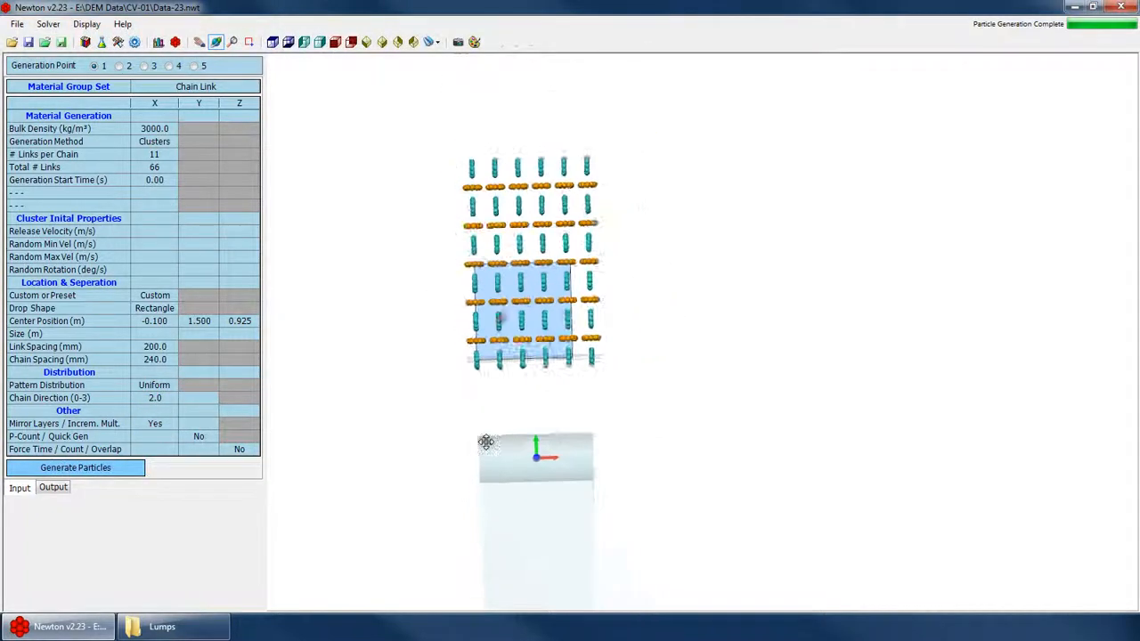
scroll(486, 443, "up", 2)
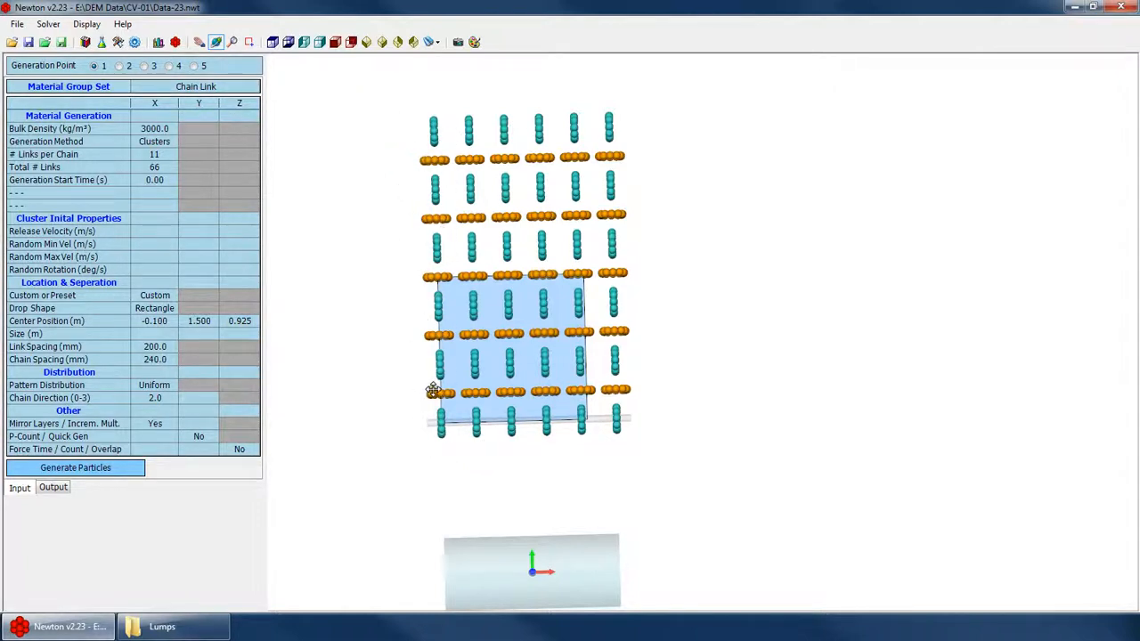
middle_click_drag(464, 374, 394, 290)
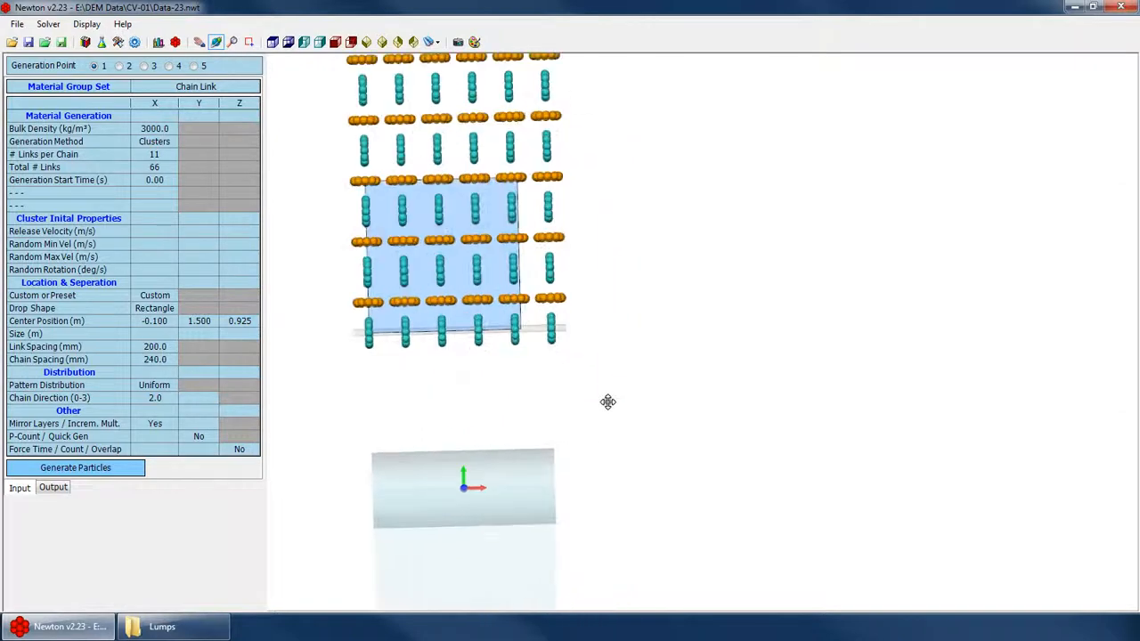
Set the chain direction to 3 and regenerate the particles as horizontal chains stacked in the Y-direction
scroll(381, 343, "down", 2)
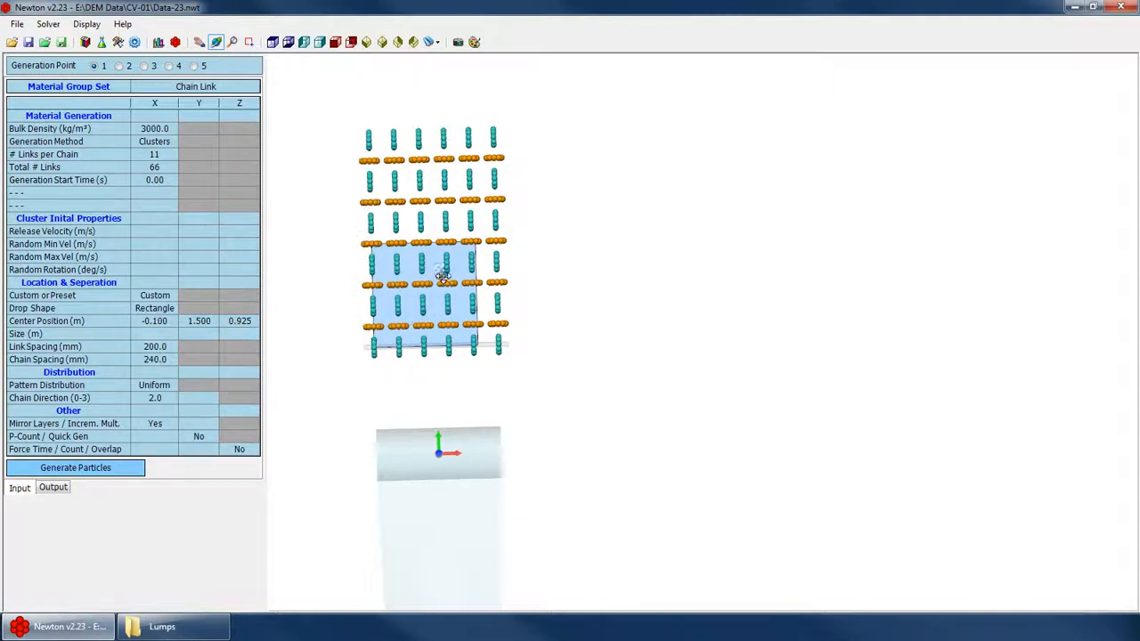
left_click(164, 400)
type("3")
left_click(101, 471)
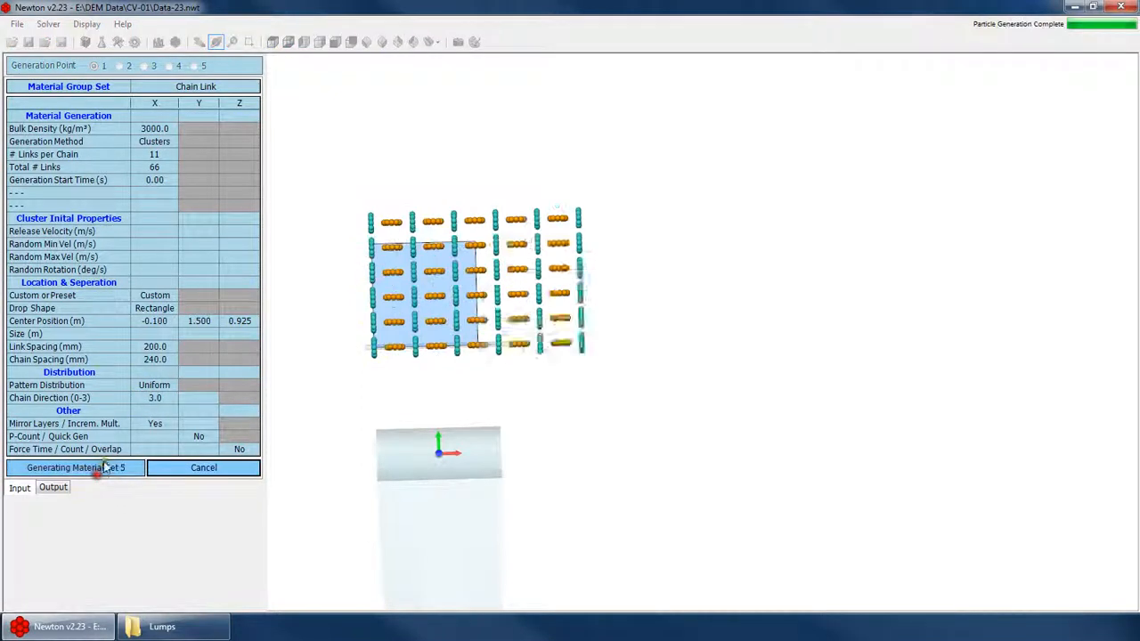
key("Return")
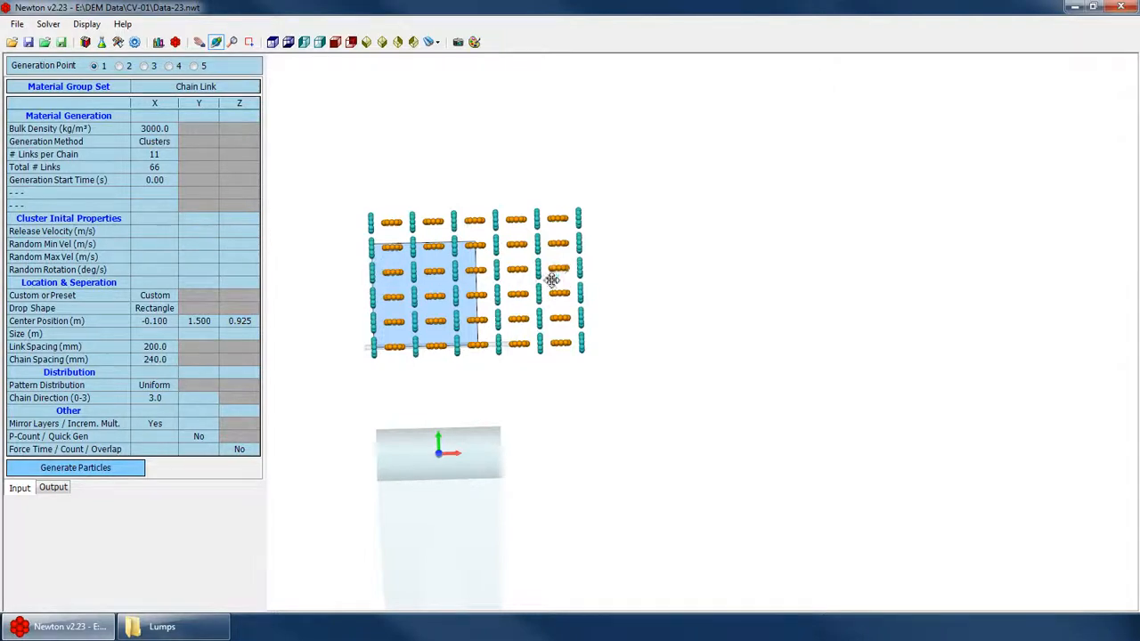
scroll(362, 331, "up", 2)
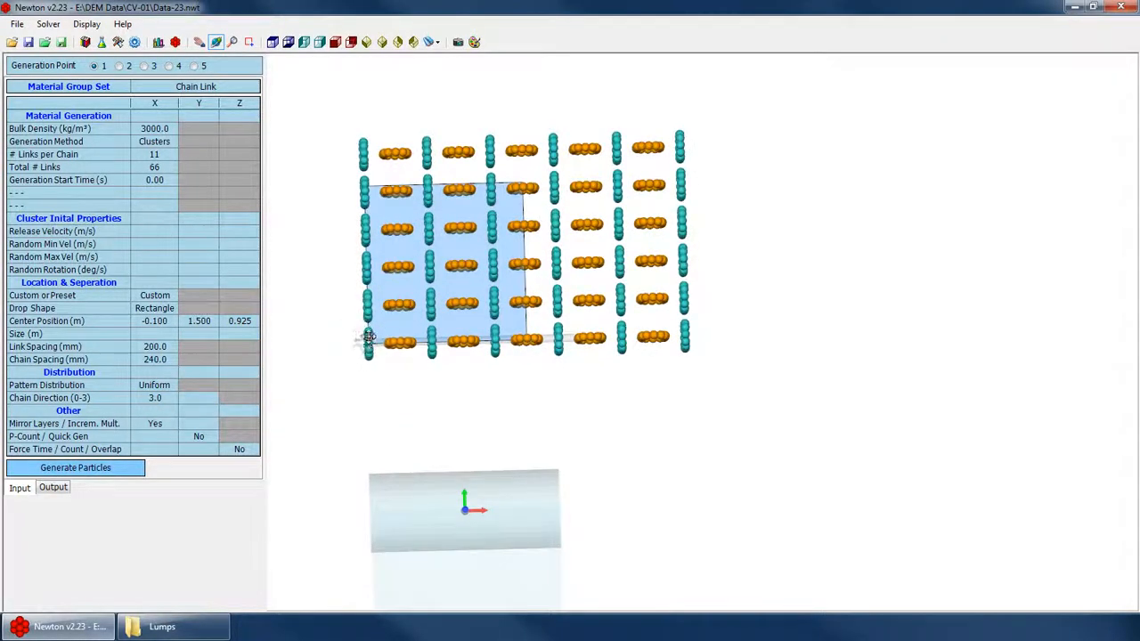
left_click_drag(387, 359, 365, 346)
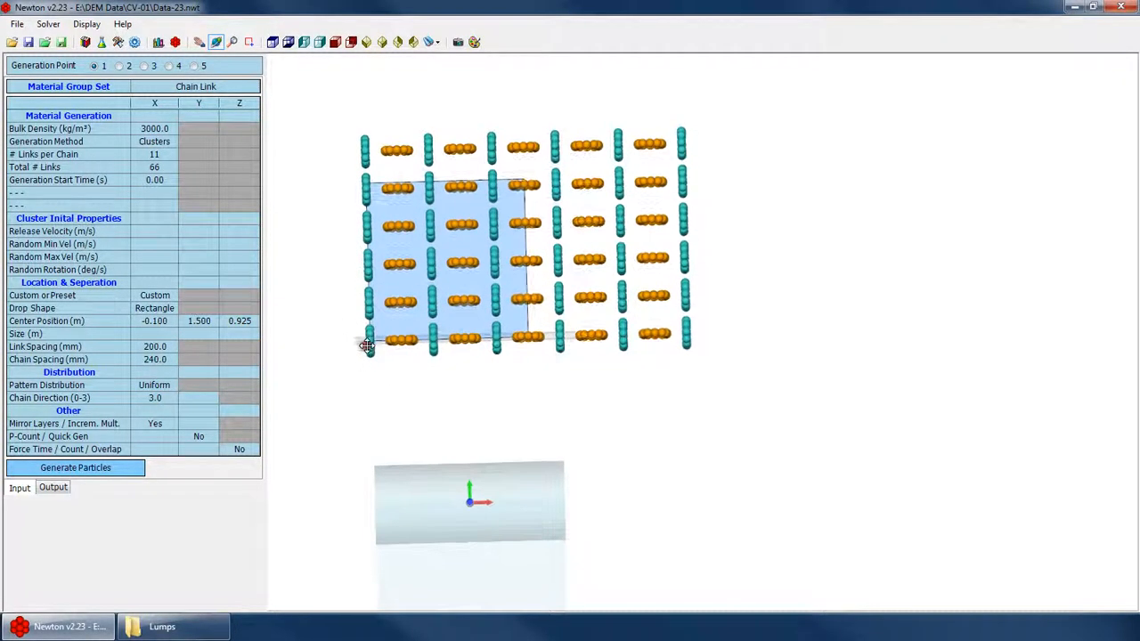
scroll(483, 415, "down", 2)
middle_click_drag(483, 415, 446, 386)
Compare the Link - Vertical 1 and Link - Horizontal 1 shapes in the cluster library
left_click(136, 41)
left_click(159, 42)
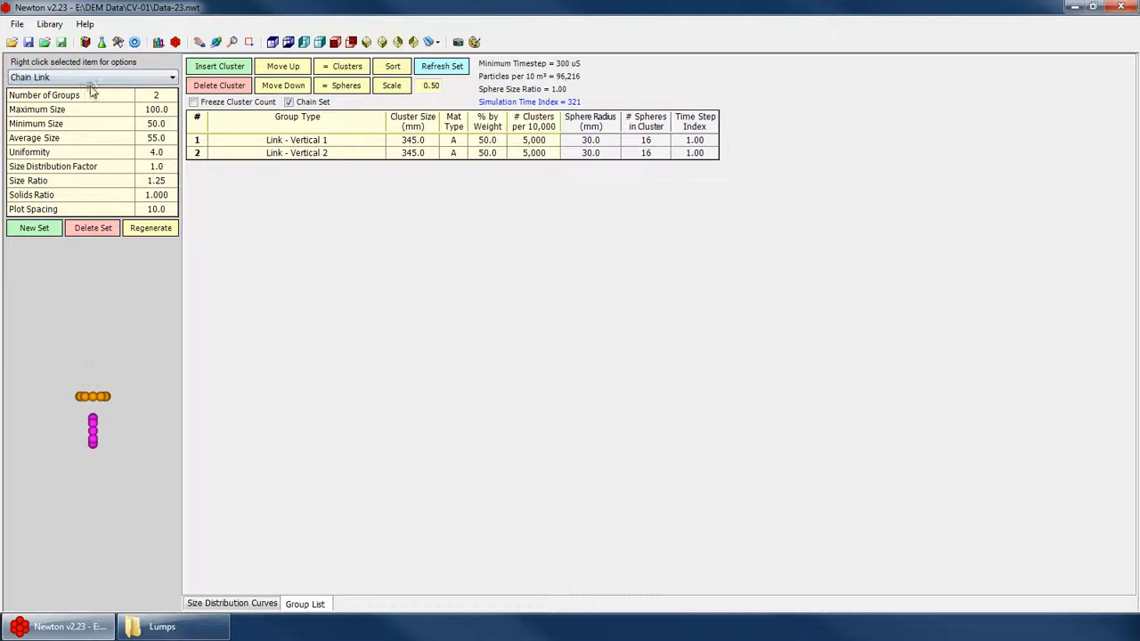
left_click(136, 42)
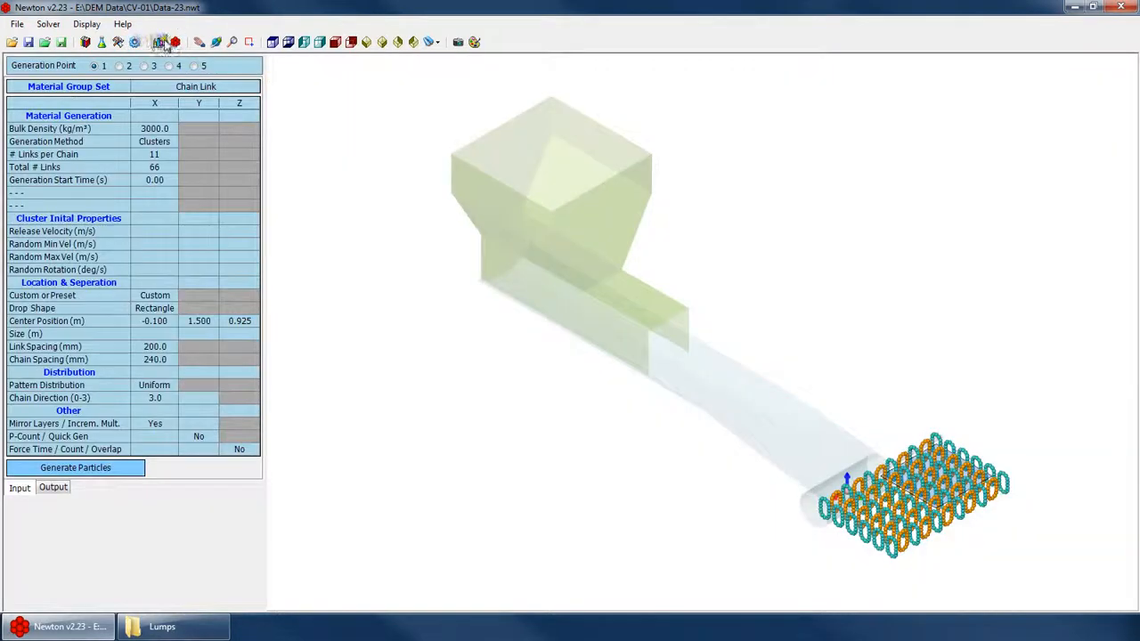
left_click(174, 42)
left_click(178, 82)
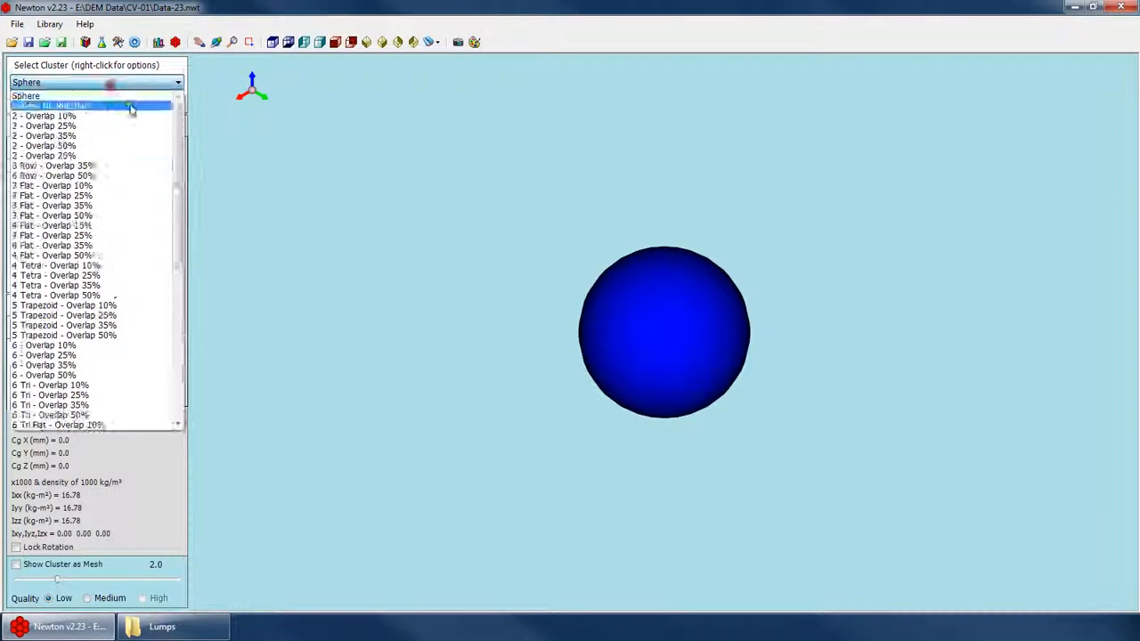
scroll(77, 323, "down", 10)
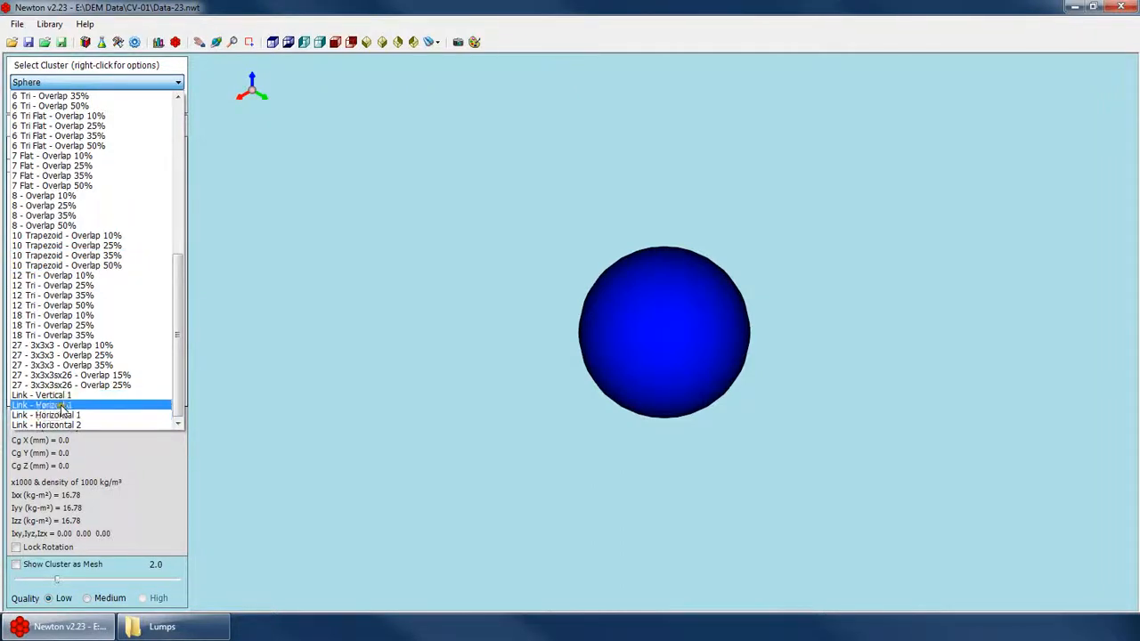
left_click(40, 394)
left_click(96, 82)
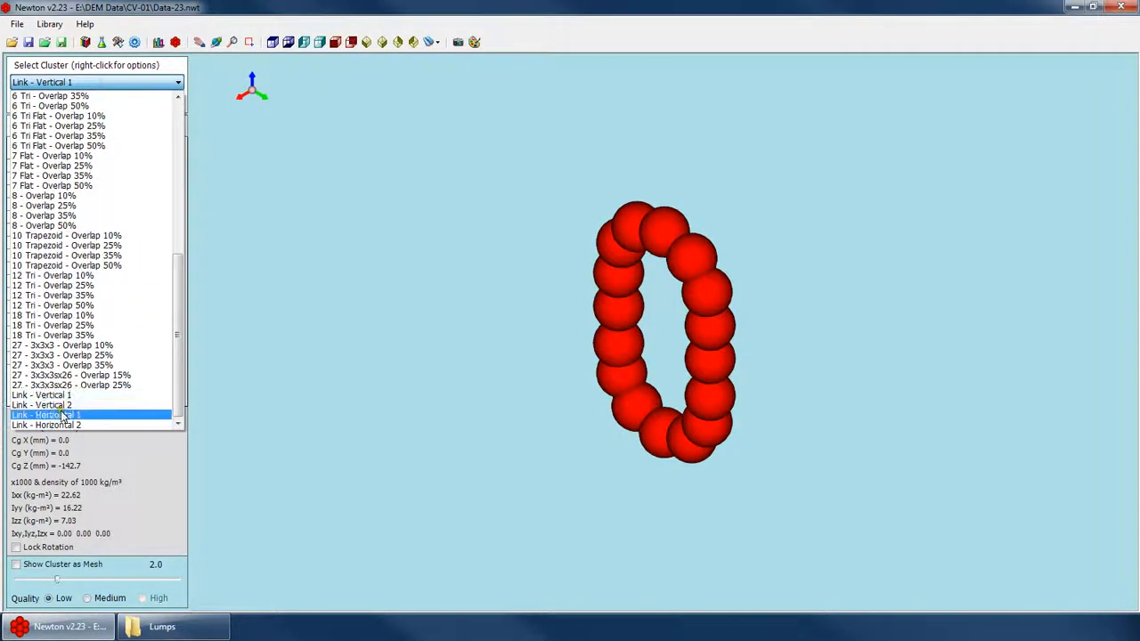
left_click(89, 407)
left_click(102, 82)
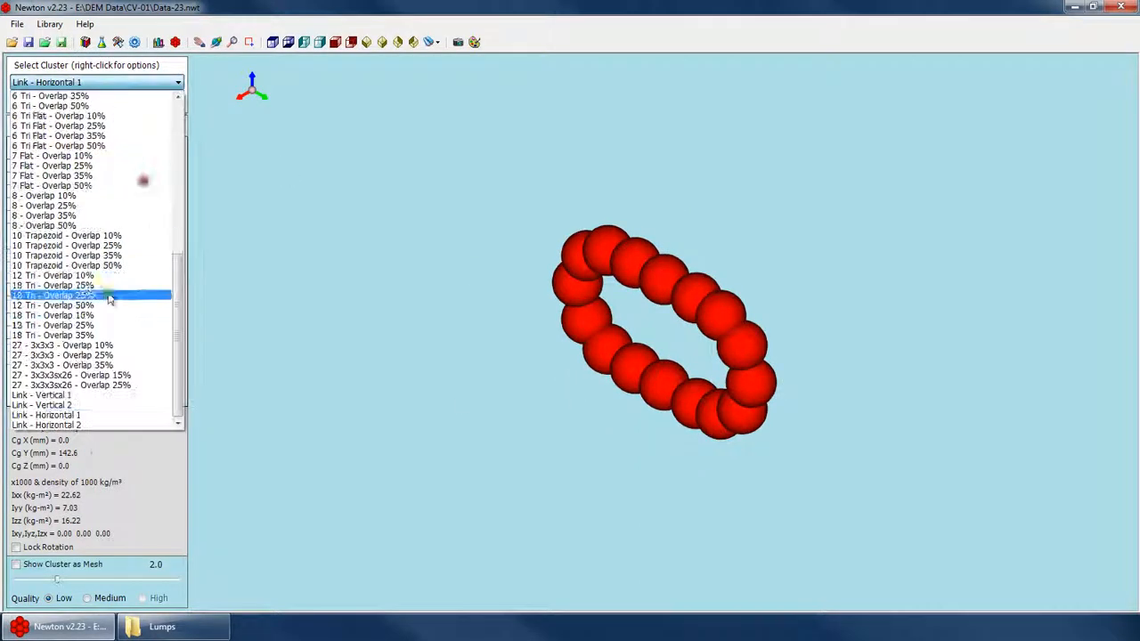
left_click(54, 394)
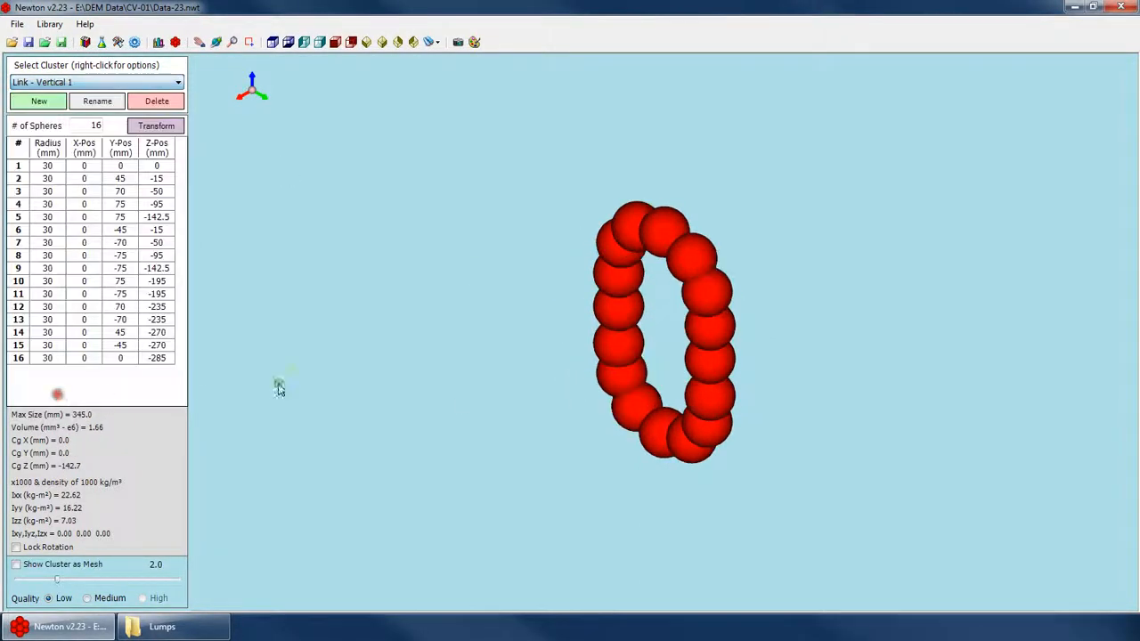
Examine the orientation of the two link clusters in the preview of the Chain Link material group set
left_click(159, 42)
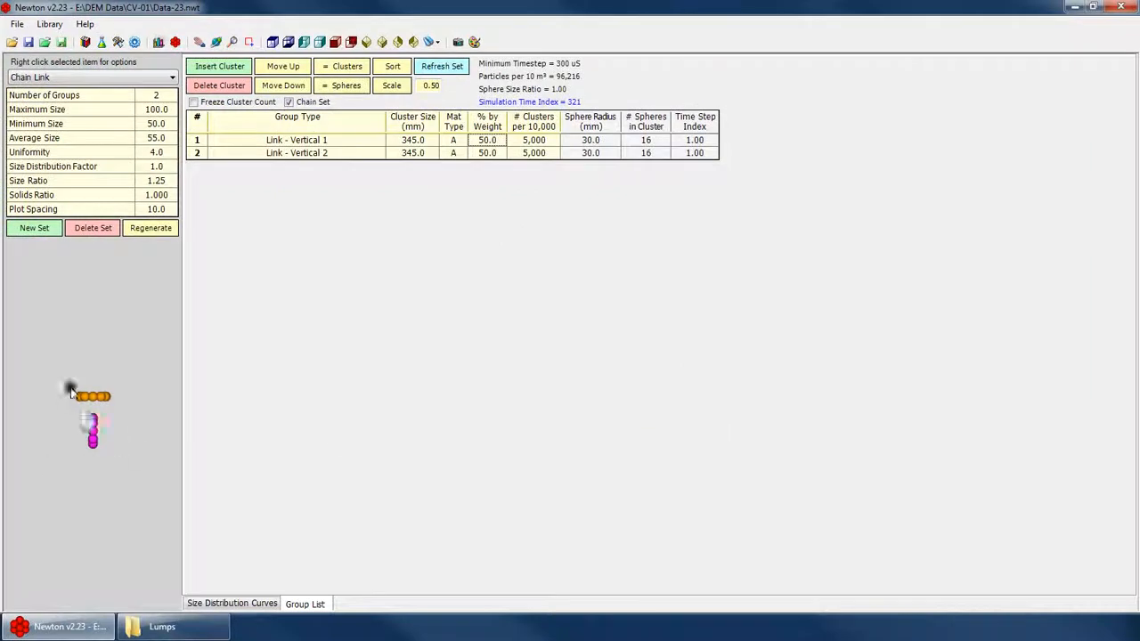
right_click(92, 372)
left_click(114, 400)
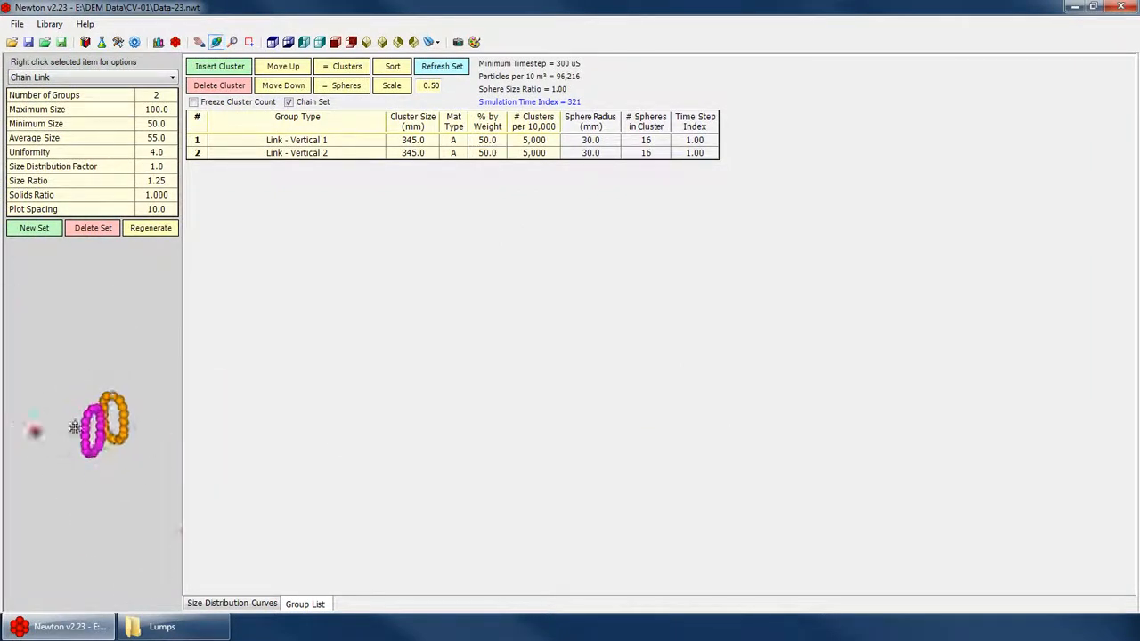
scroll(75, 427, "up", 5)
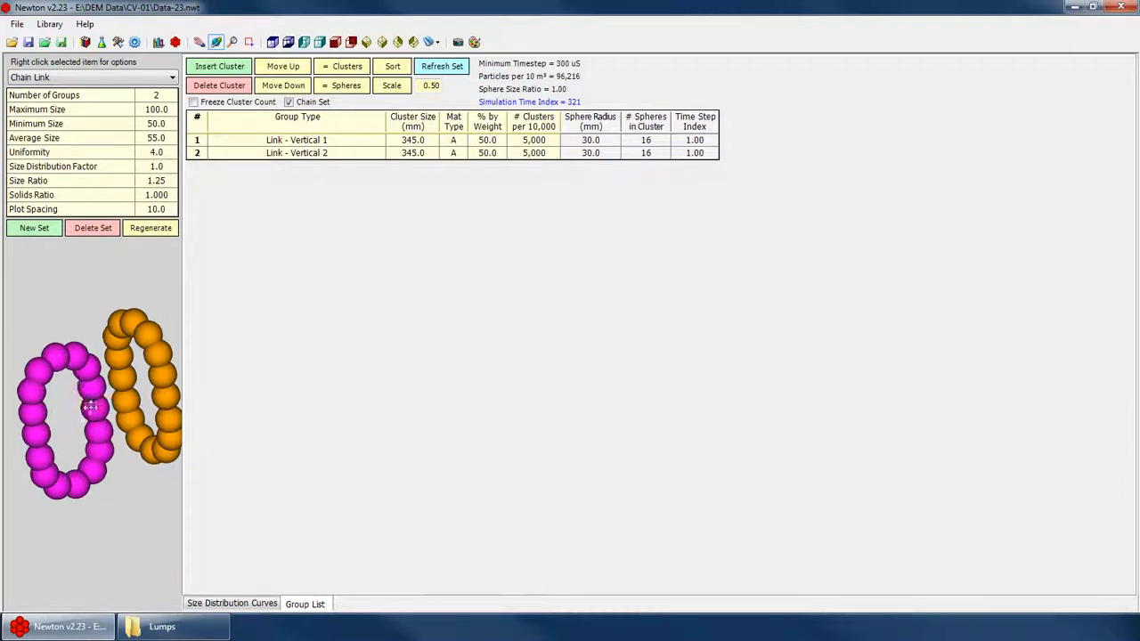
scroll(143, 382, "down", 4)
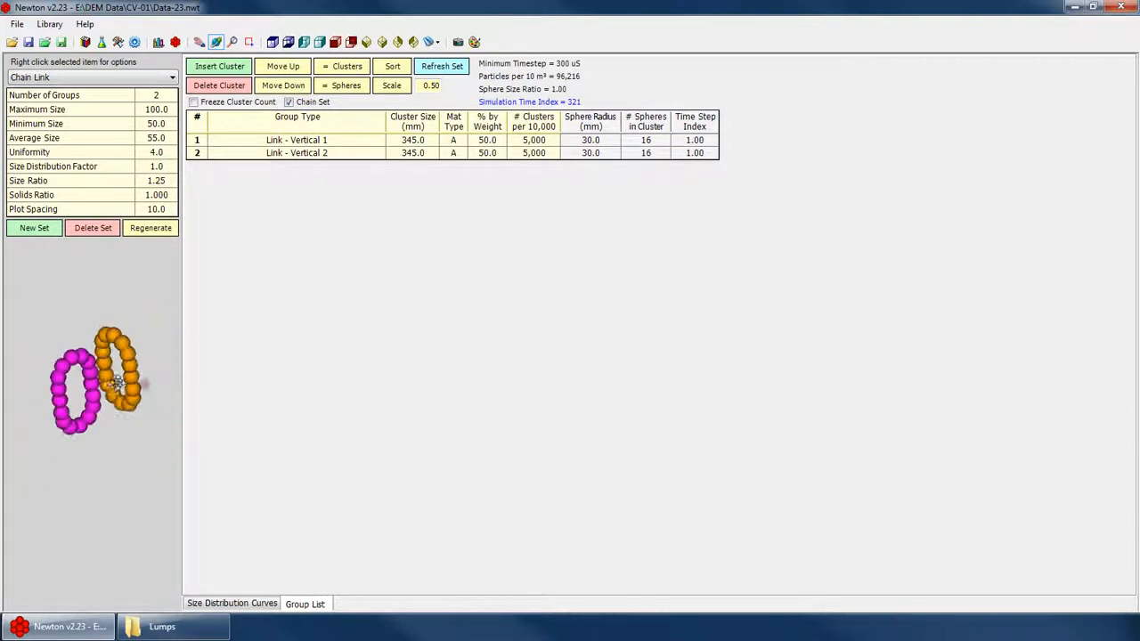
left_click_drag(114, 390, 83, 376)
scroll(160, 356, "up", 4)
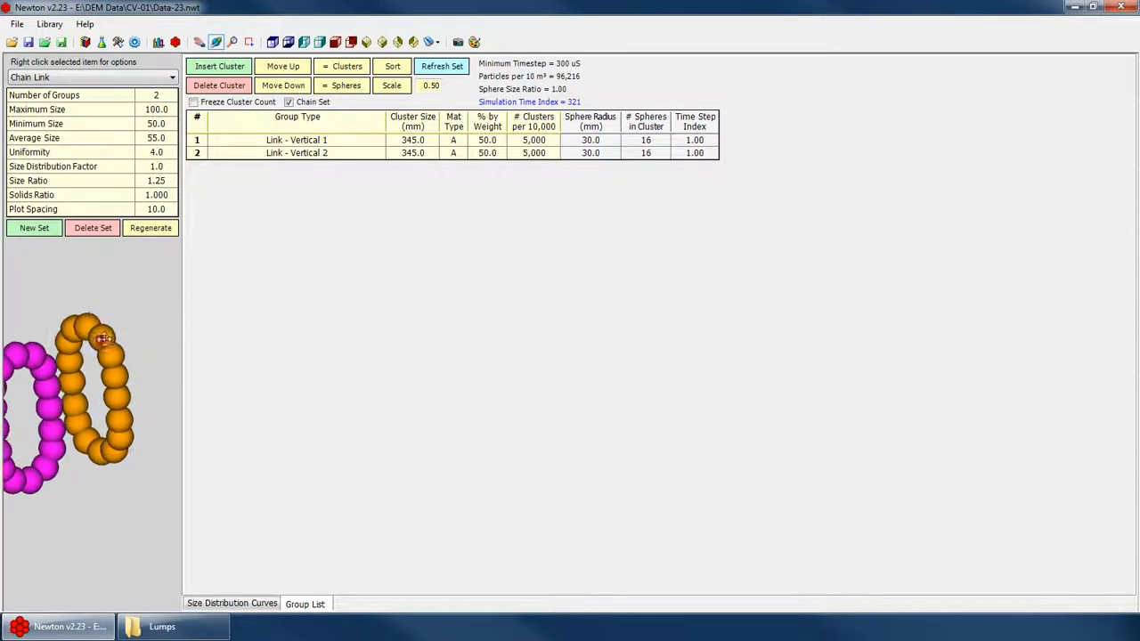
Change the first group type of the Chain Link set to Link - Vertical 2
left_click(337, 141)
left_click(346, 142)
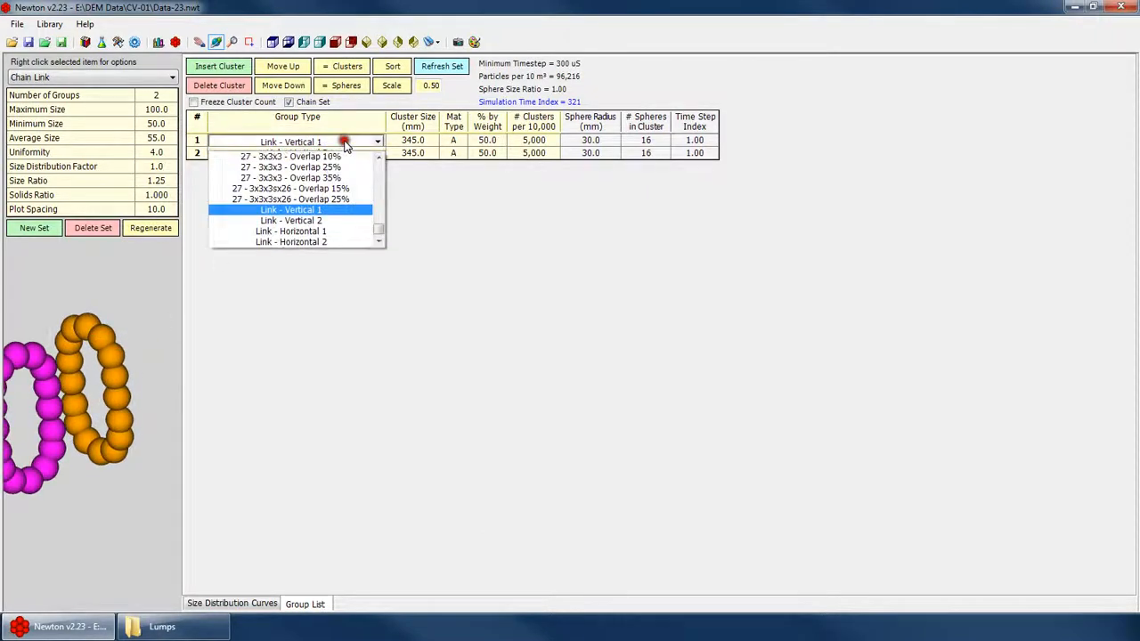
left_click(307, 221)
Change the first group type of the Chain Link set to Link - Horizontal 1
left_click(331, 142)
left_click(336, 140)
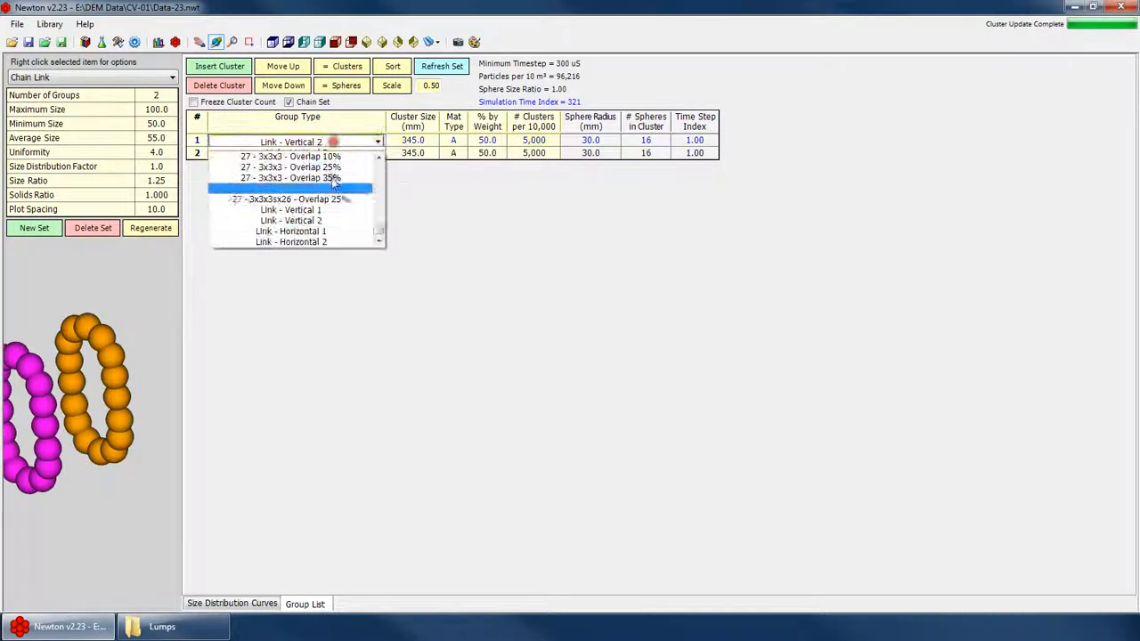
left_click(311, 229)
left_click(328, 143)
left_click(333, 139)
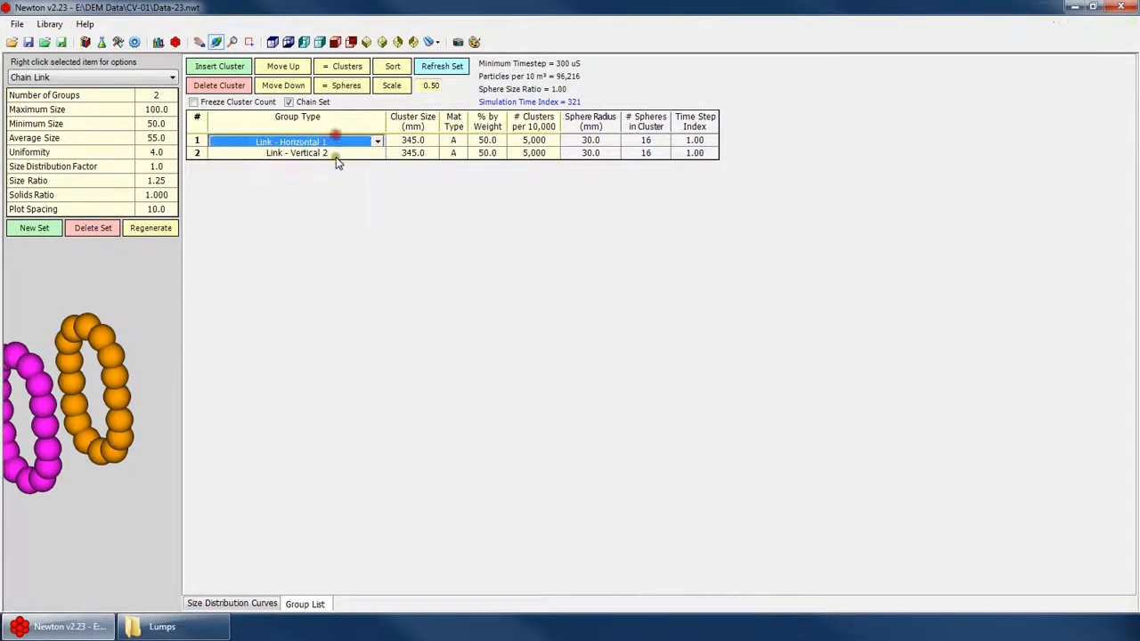
Change the second group type of the Chain Link set to Link - Horizontal 2
left_click(322, 154)
left_click(321, 247)
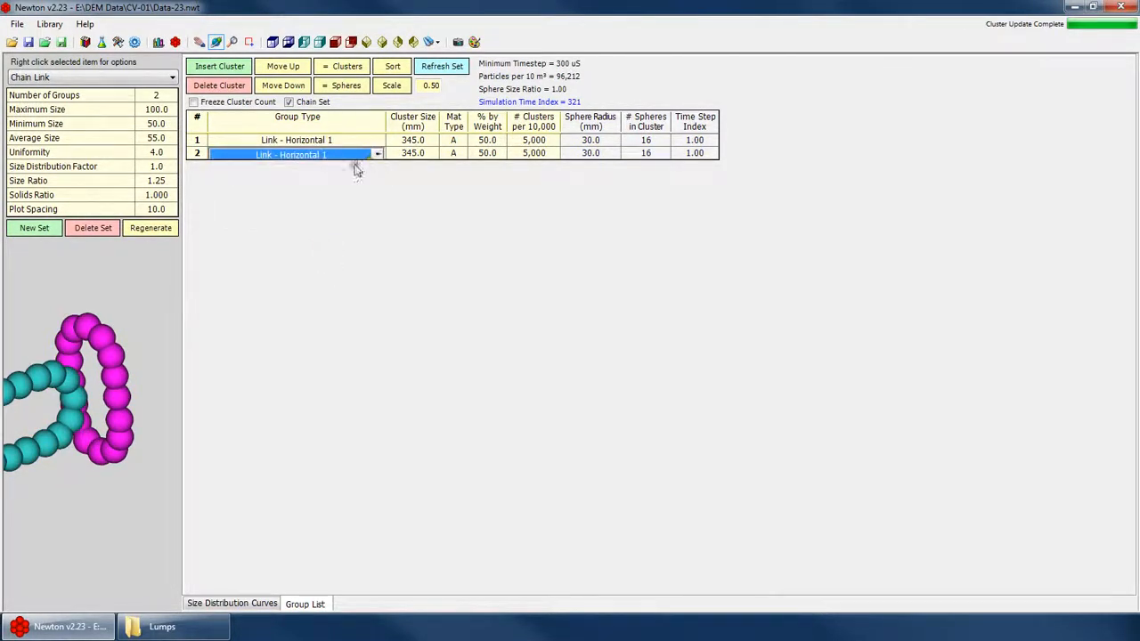
left_click(356, 159)
left_click(318, 258)
left_click(428, 158)
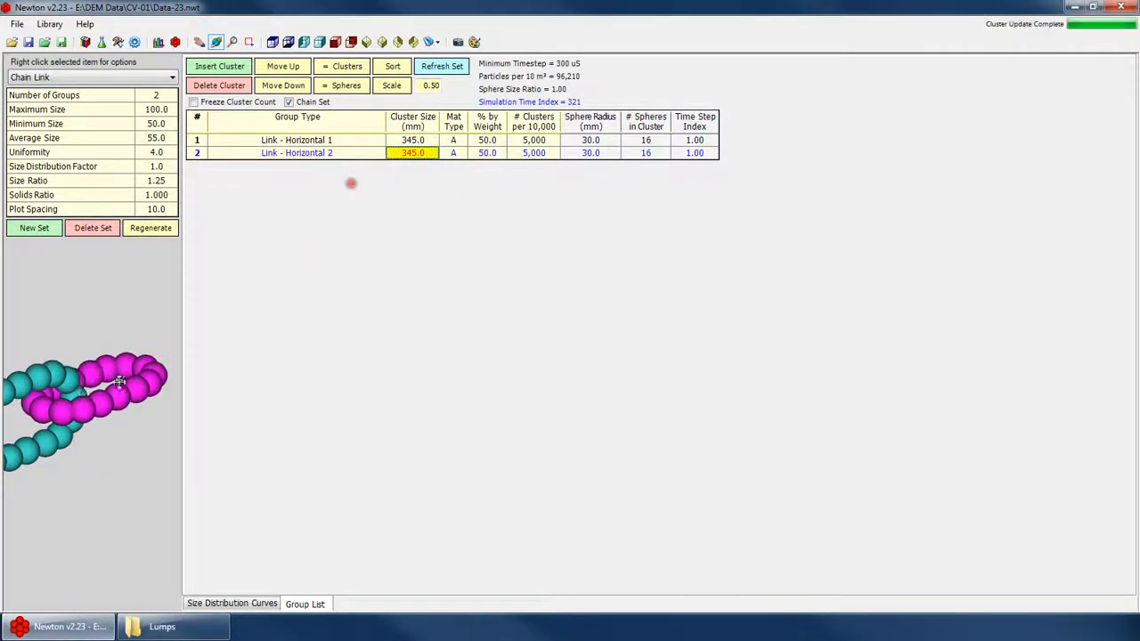
Try a plot spacing of 100 for the Chain Link set and inspect the two links in the preview
scroll(122, 381, "down", 3)
left_click_drag(99, 380, 52, 395)
scroll(45, 393, "up", 3)
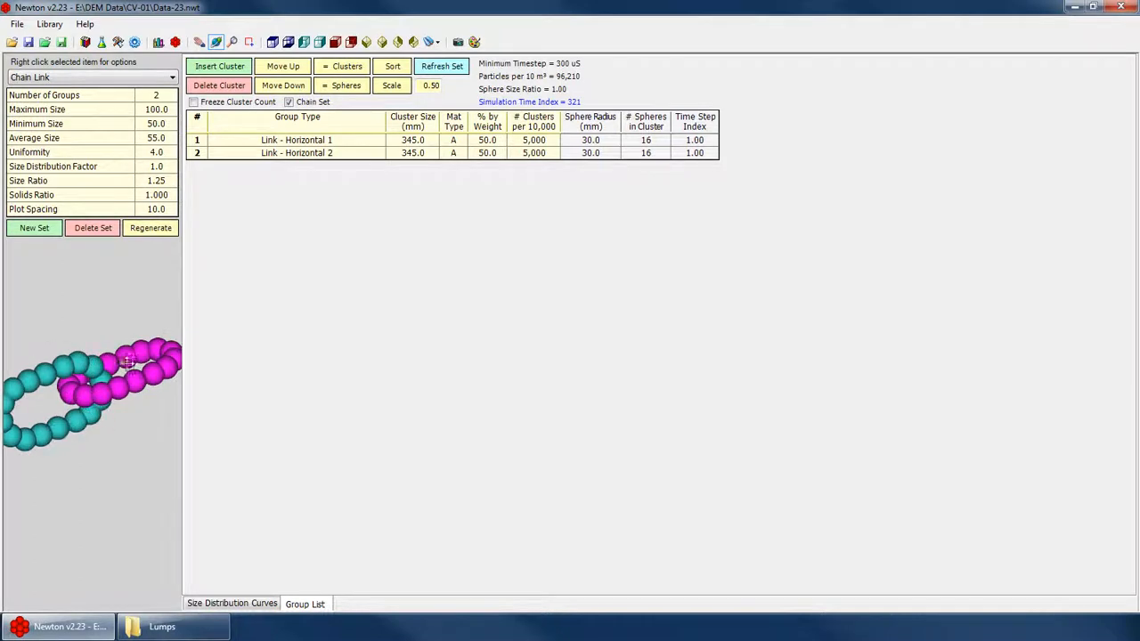
left_click(157, 209)
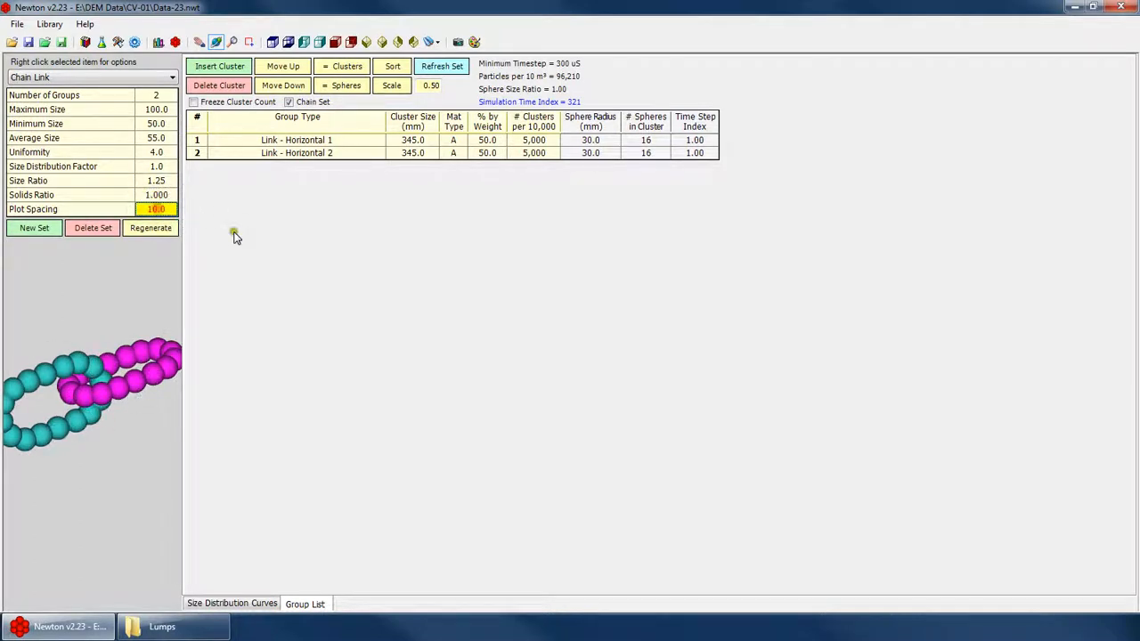
type("100")
key("Return")
scroll(61, 384, "down", 2)
left_click_drag(61, 385, 98, 381)
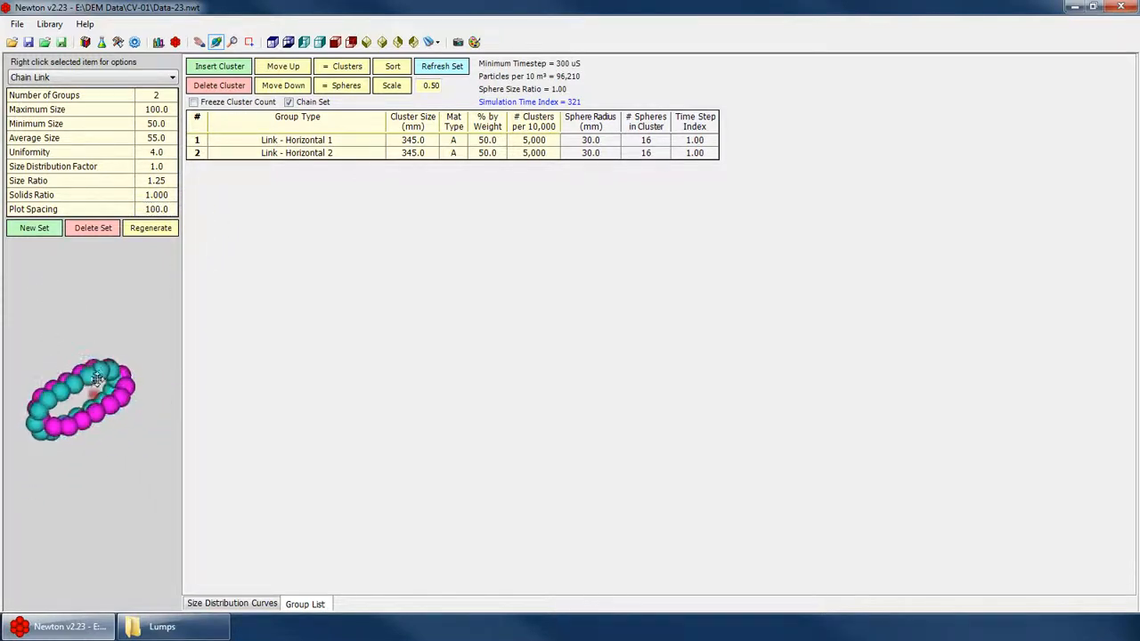
Set the plot spacing of the Chain Link set to 5
type("85")
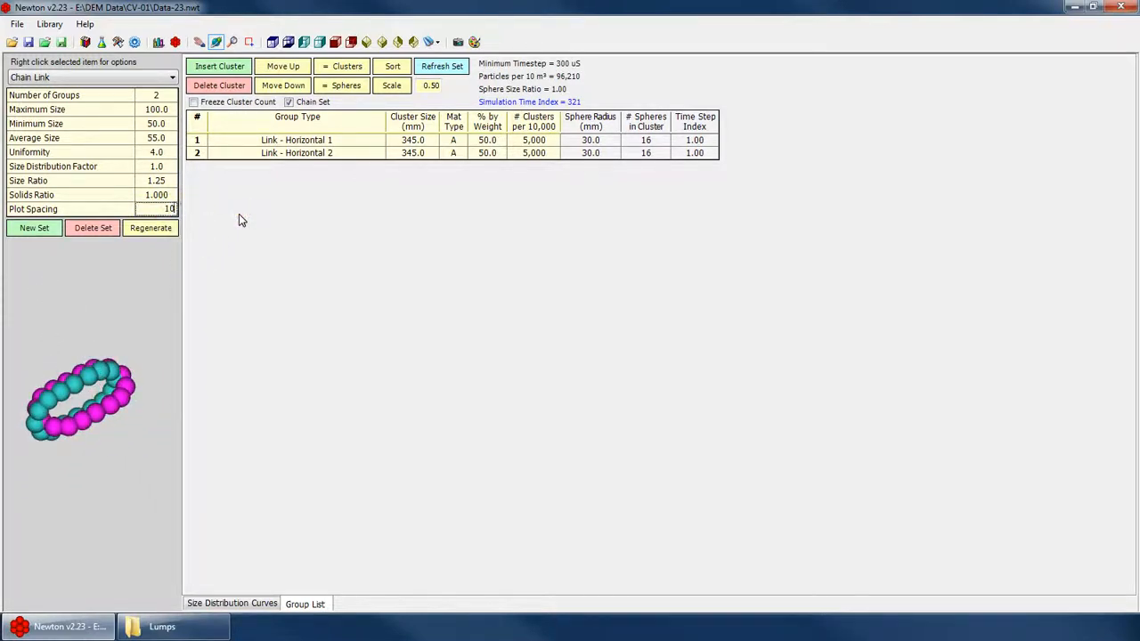
key("Return")
type("5.")
key("Return")
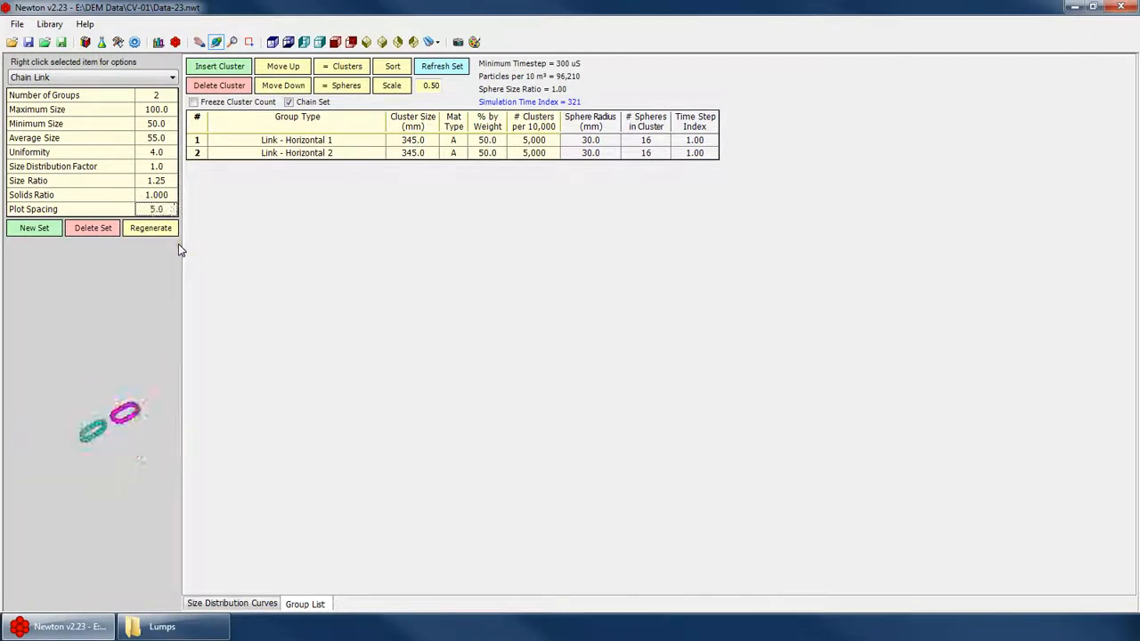
scroll(128, 431, "up", 4)
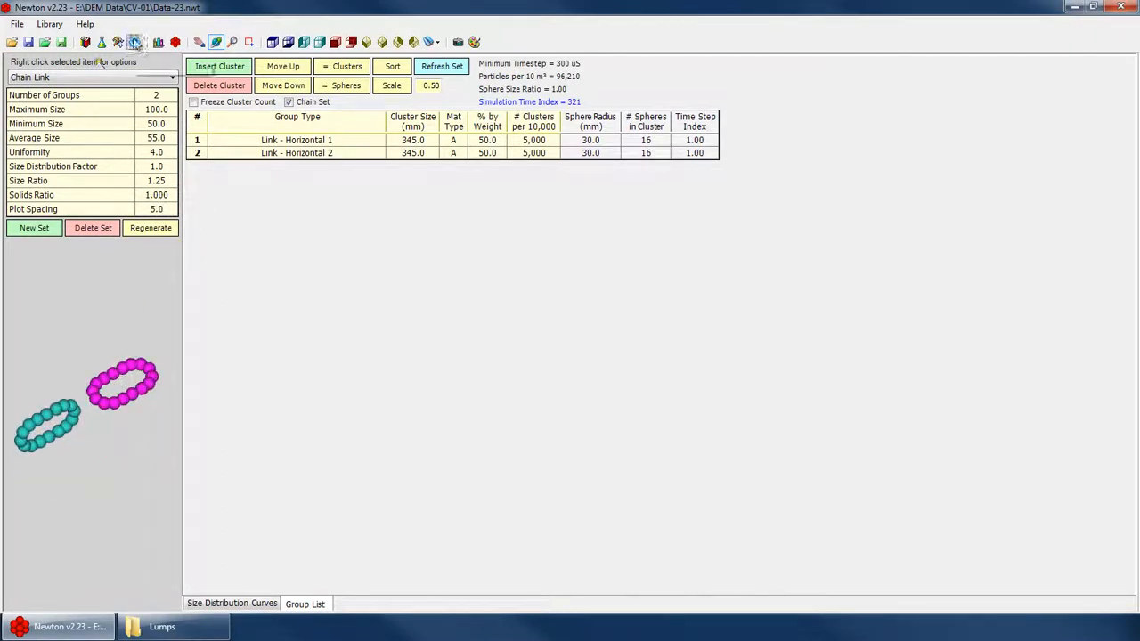
Regenerate the particles at generation point 1 with the horizontal link clusters and inspect the resulting chains
left_click(134, 43)
left_click_drag(458, 294, 824, 375)
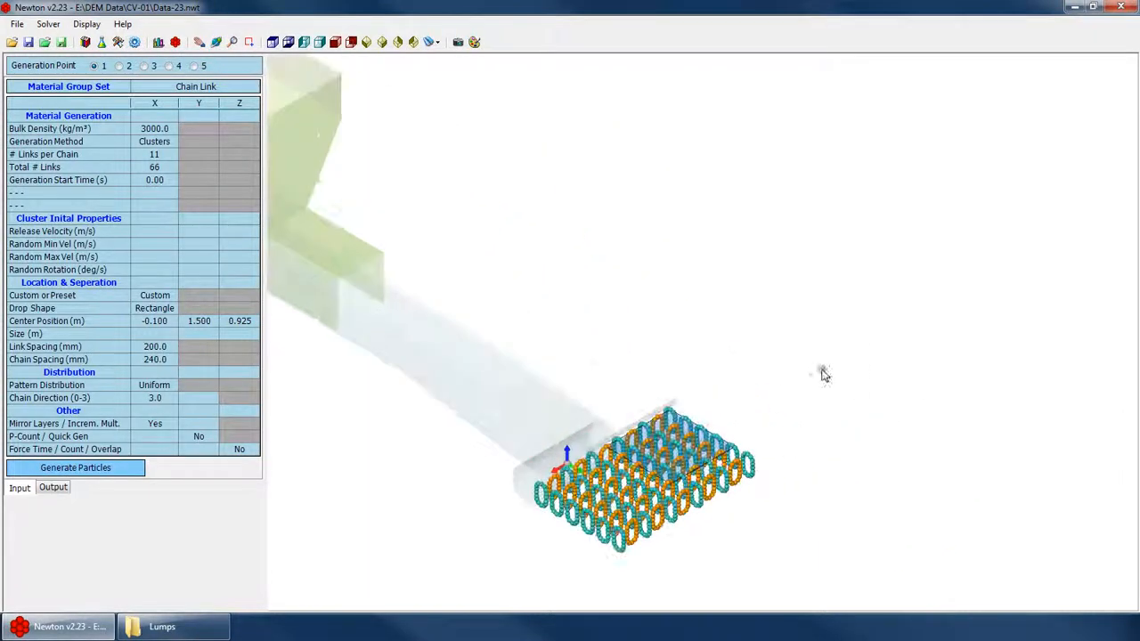
left_click(122, 470)
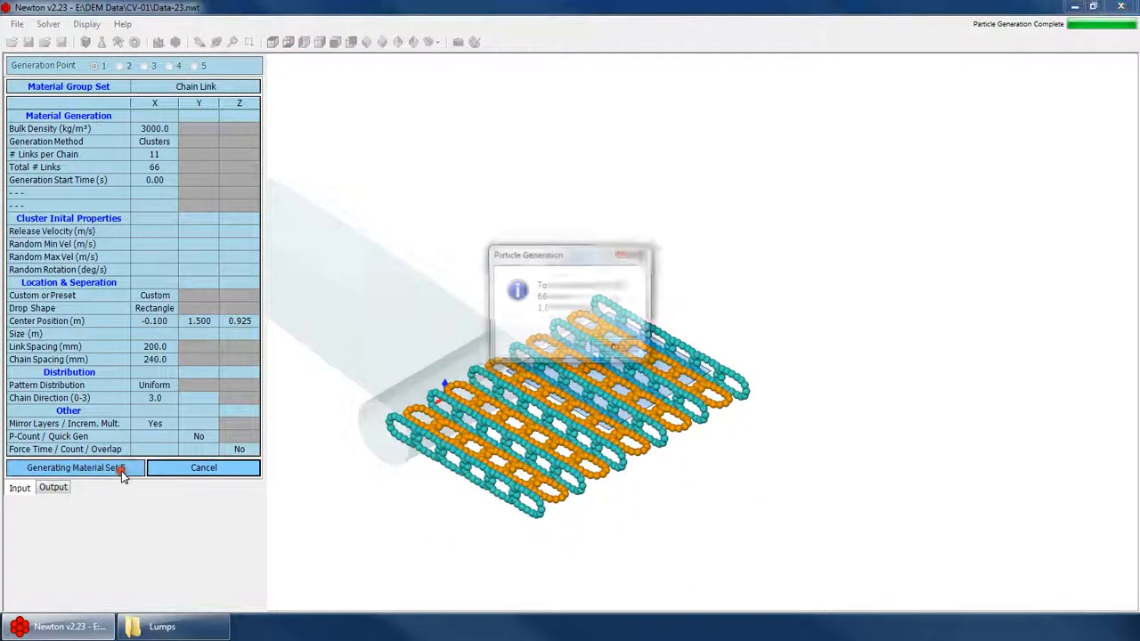
left_click(614, 351)
right_click(485, 534)
left_click(517, 389)
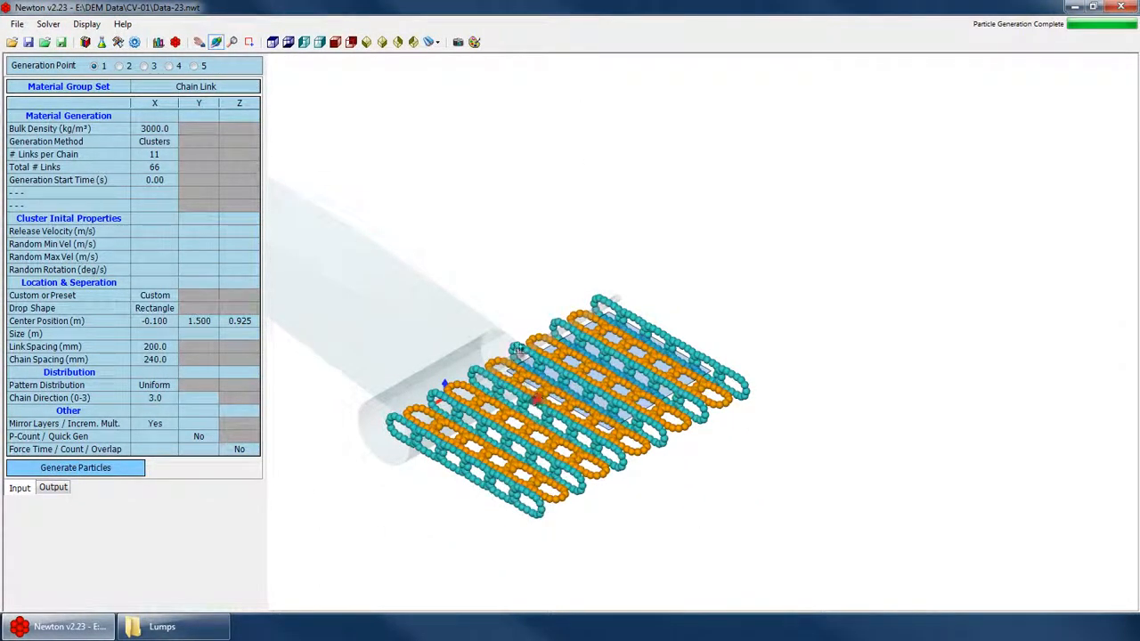
left_click_drag(518, 350, 509, 483)
scroll(522, 331, "down", 5)
left_click_drag(522, 331, 375, 252)
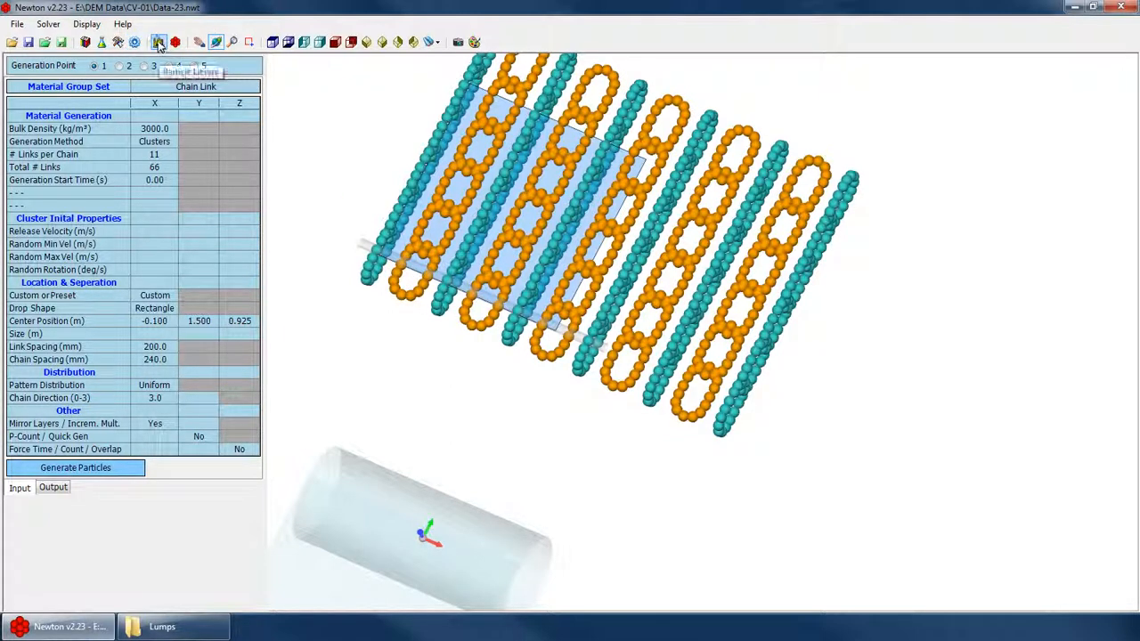
Set the chain direction to 2, regenerate the horizontal link particles and inspect how the links connect
left_click(196, 87)
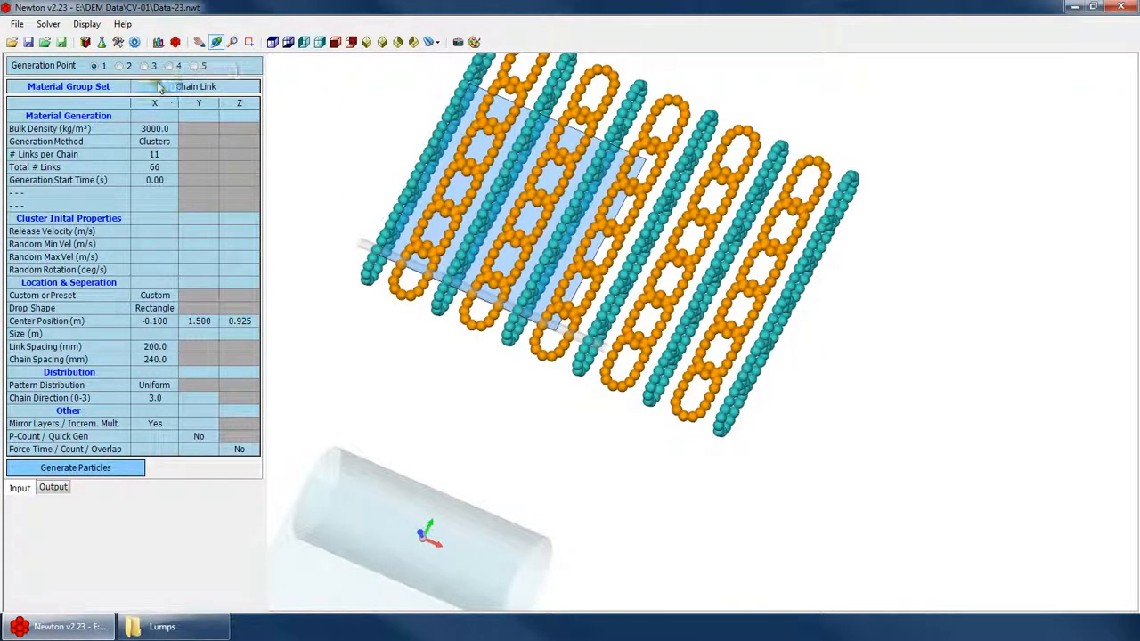
left_click(155, 398)
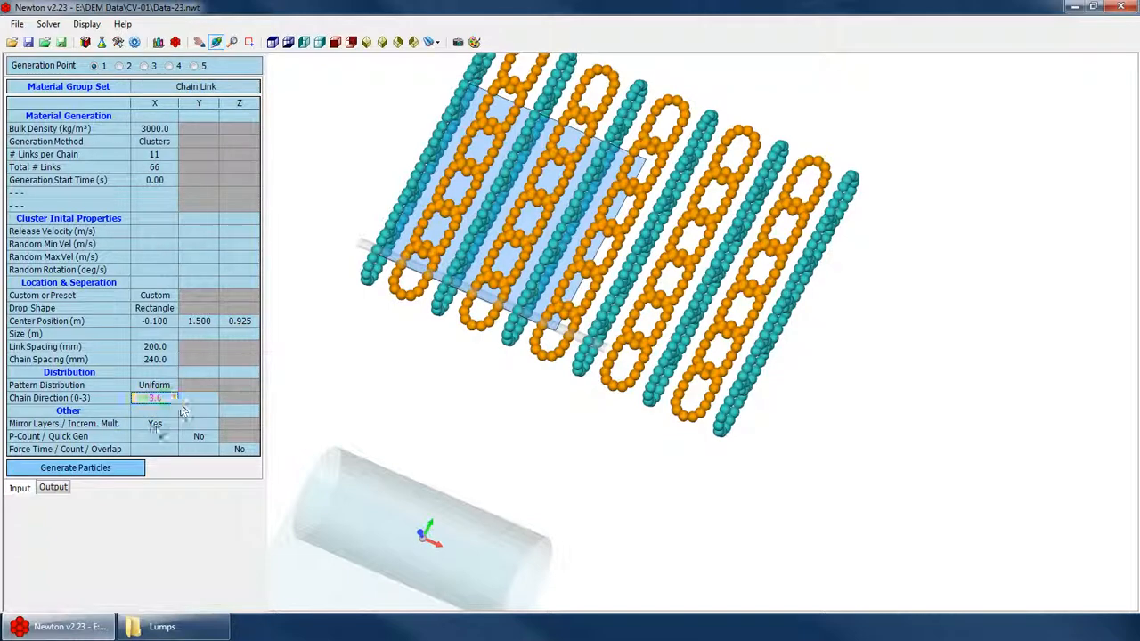
type("2")
left_click(81, 471)
left_click(643, 257)
scroll(446, 372, "down", 3)
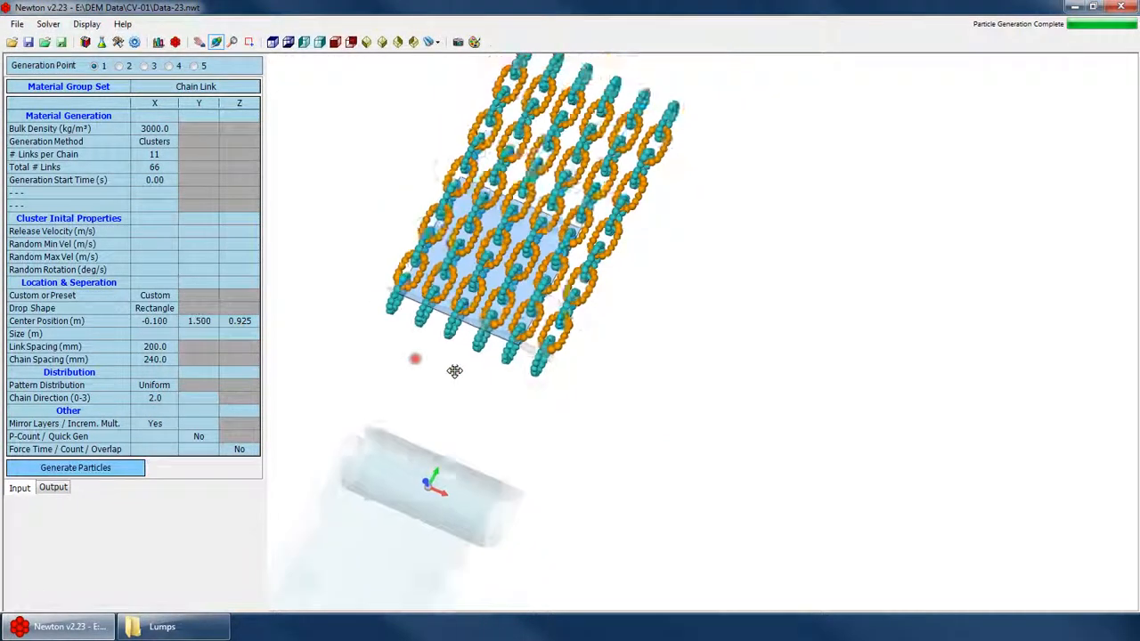
scroll(455, 232, "up", 4)
scroll(393, 407, "down", 4)
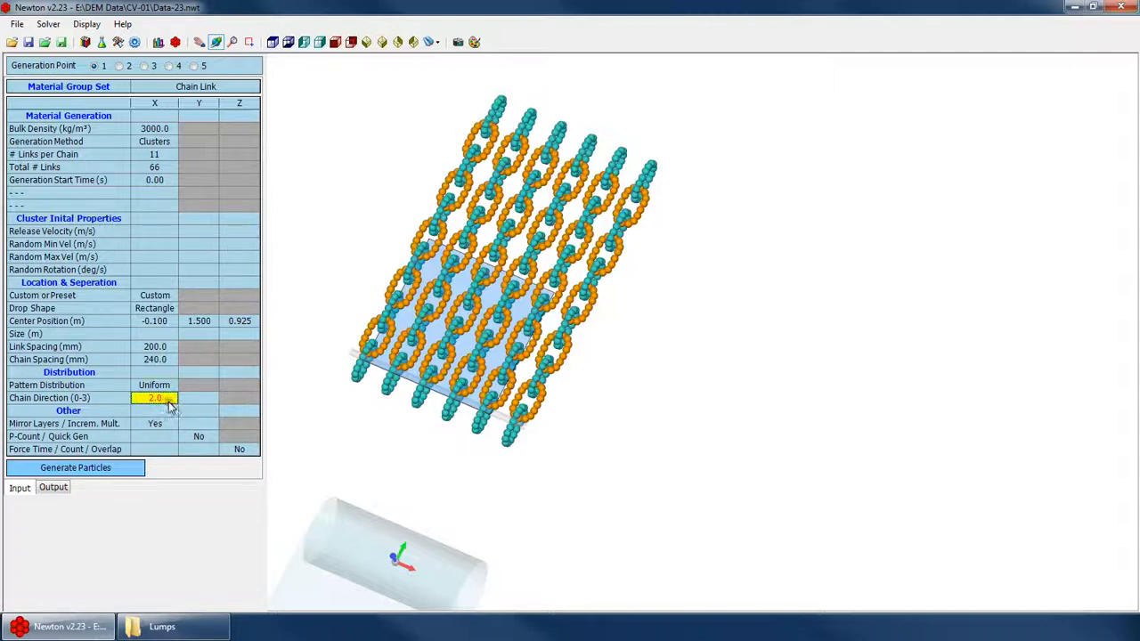
Regenerate the horizontal link particles with chain direction 0 and again with chain direction 1 to compare the layouts
left_click(123, 465)
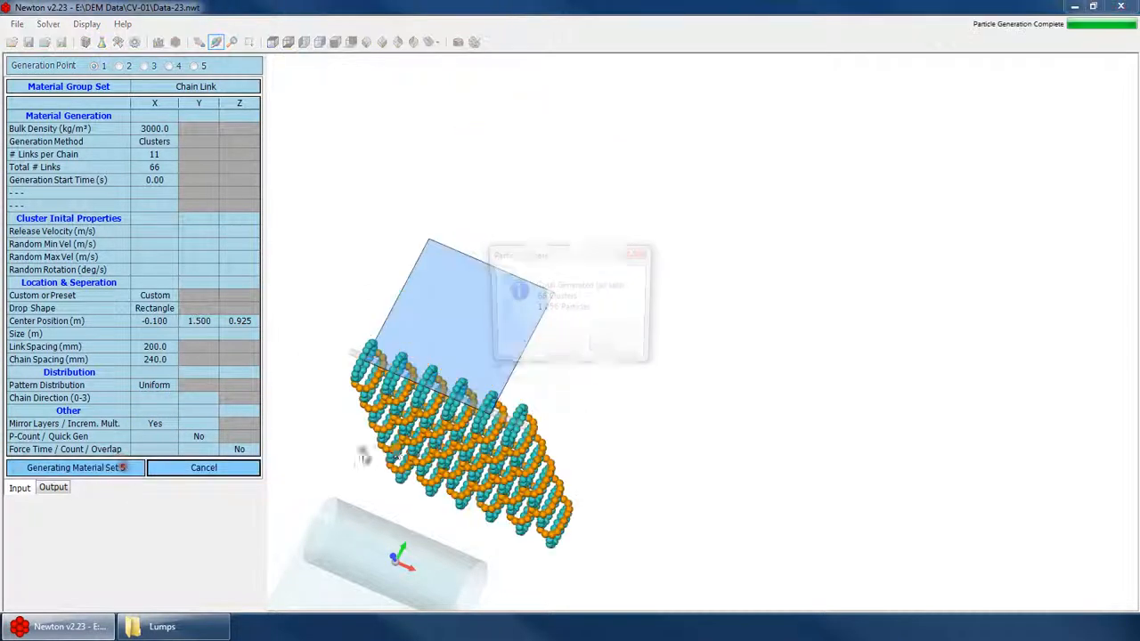
left_click_drag(363, 453, 481, 410)
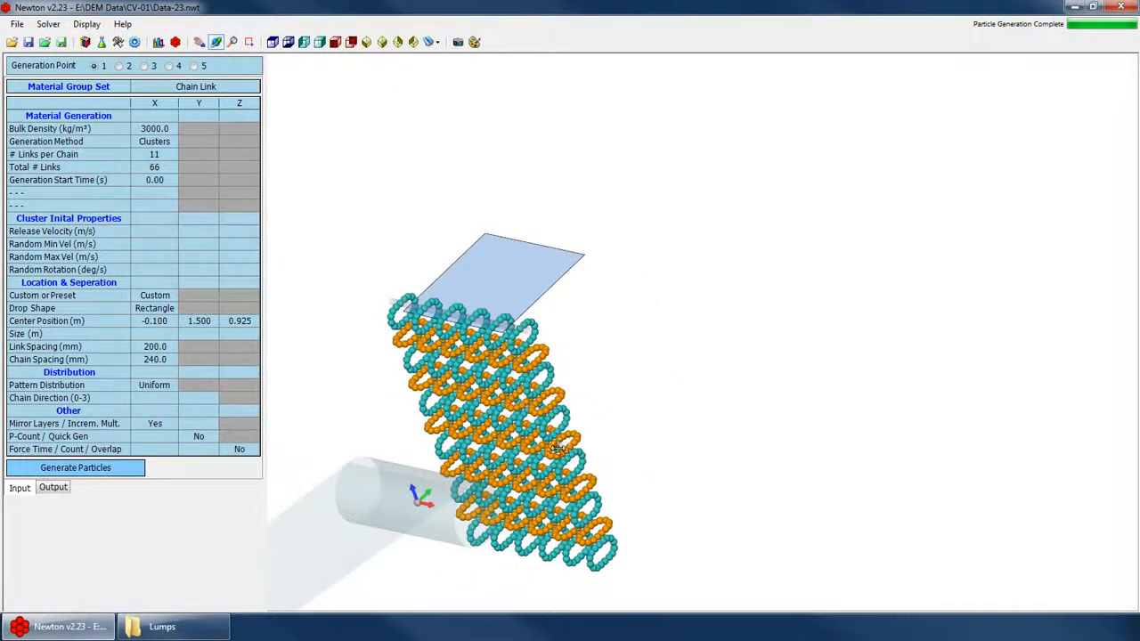
left_click(159, 398)
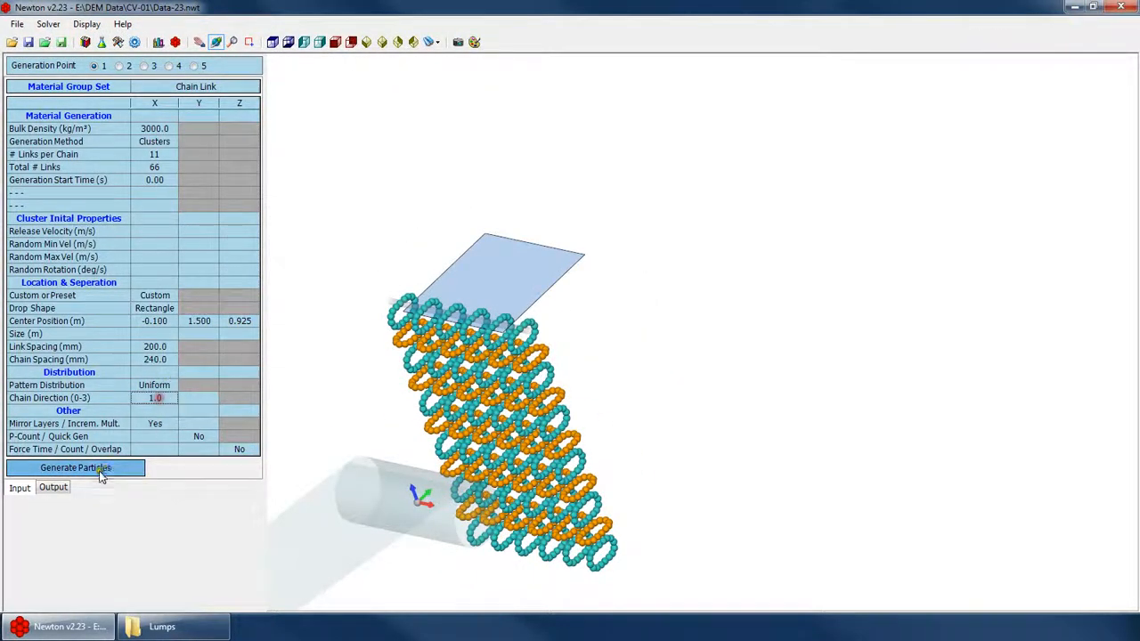
left_click(101, 470)
left_click(618, 347)
left_click_drag(618, 352, 401, 294)
Return the chain direction to 2 and regenerate the particles
left_click(159, 398)
type("2")
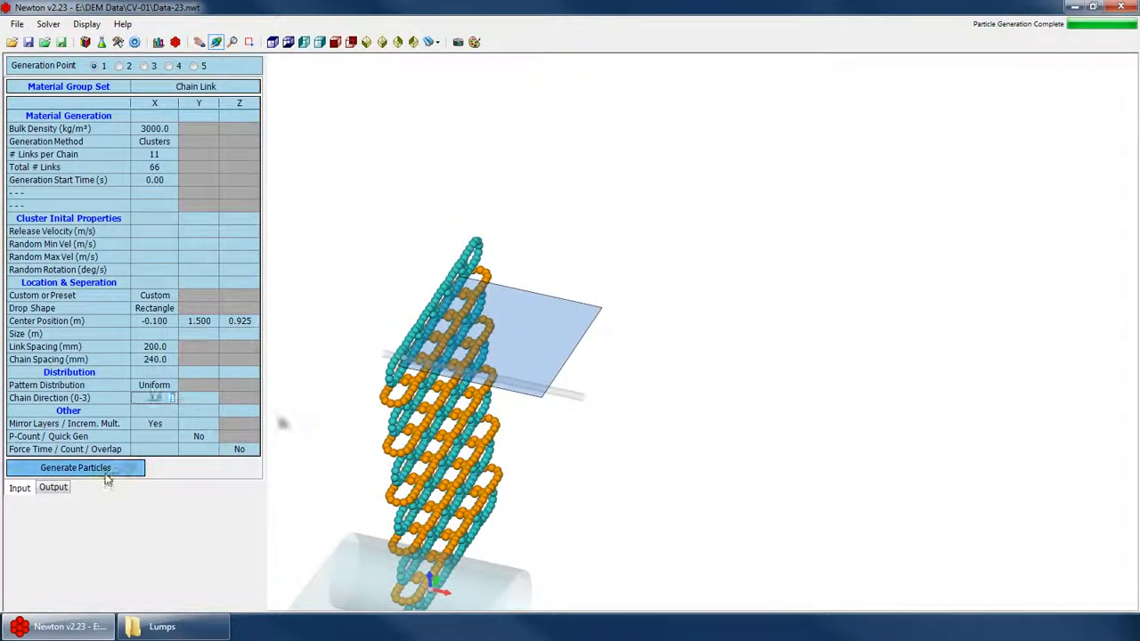
left_click(102, 469)
left_click(618, 347)
Set the chain direction to 3, regenerate the particles and inspect the horizontal chains
left_click(153, 402)
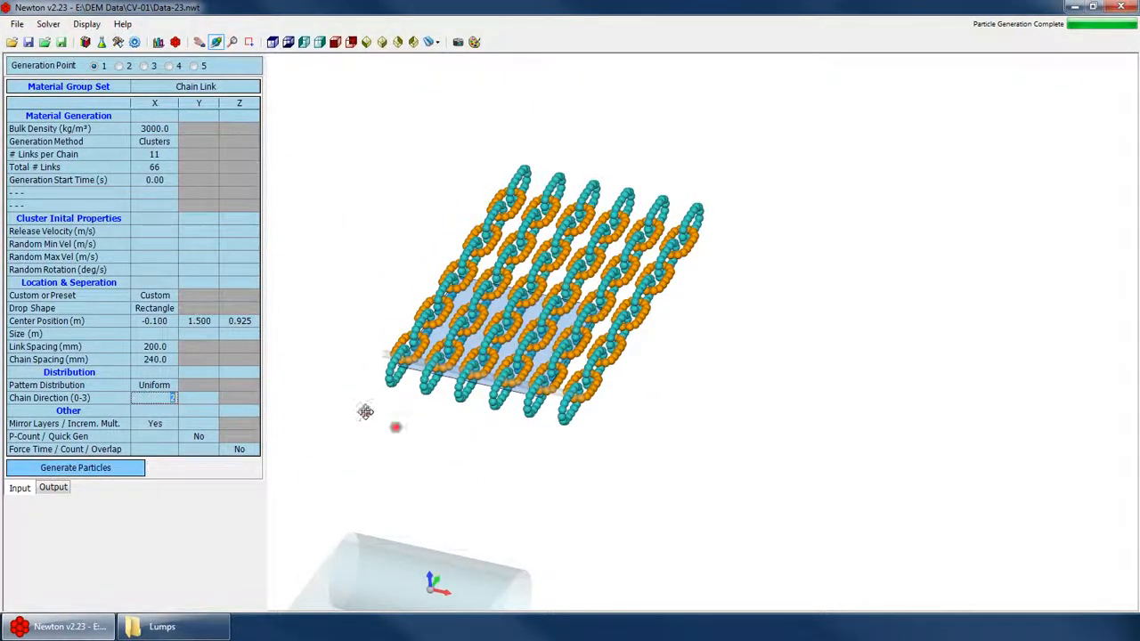
left_click(102, 467)
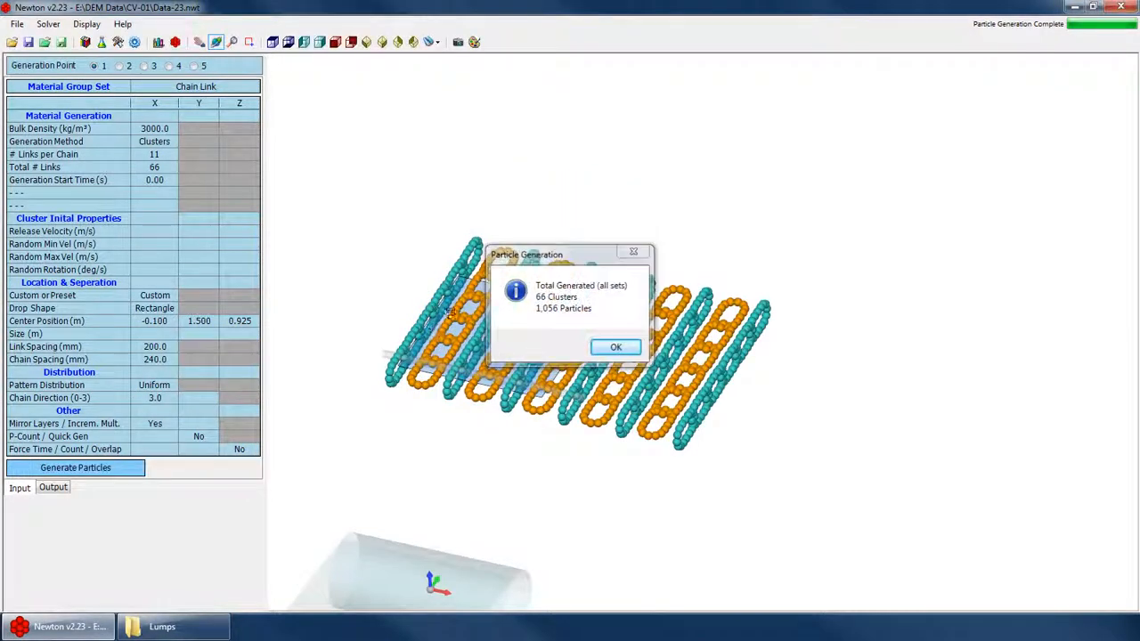
left_click(614, 348)
left_click_drag(455, 359, 445, 329)
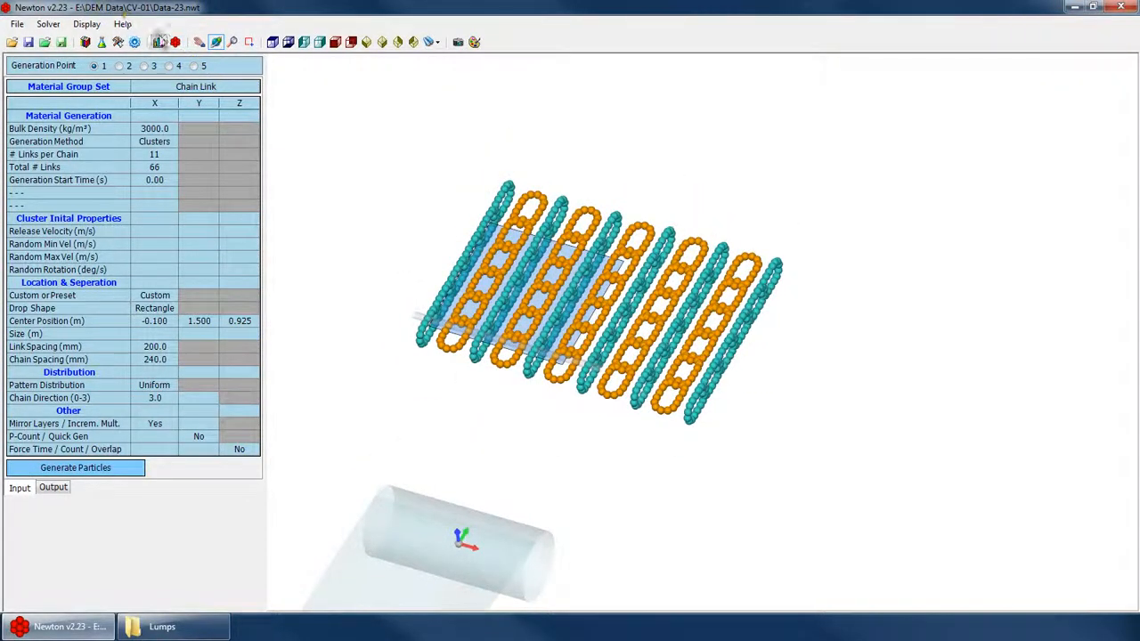
Review the two link group types in the Chain Link material group set
left_click(159, 42)
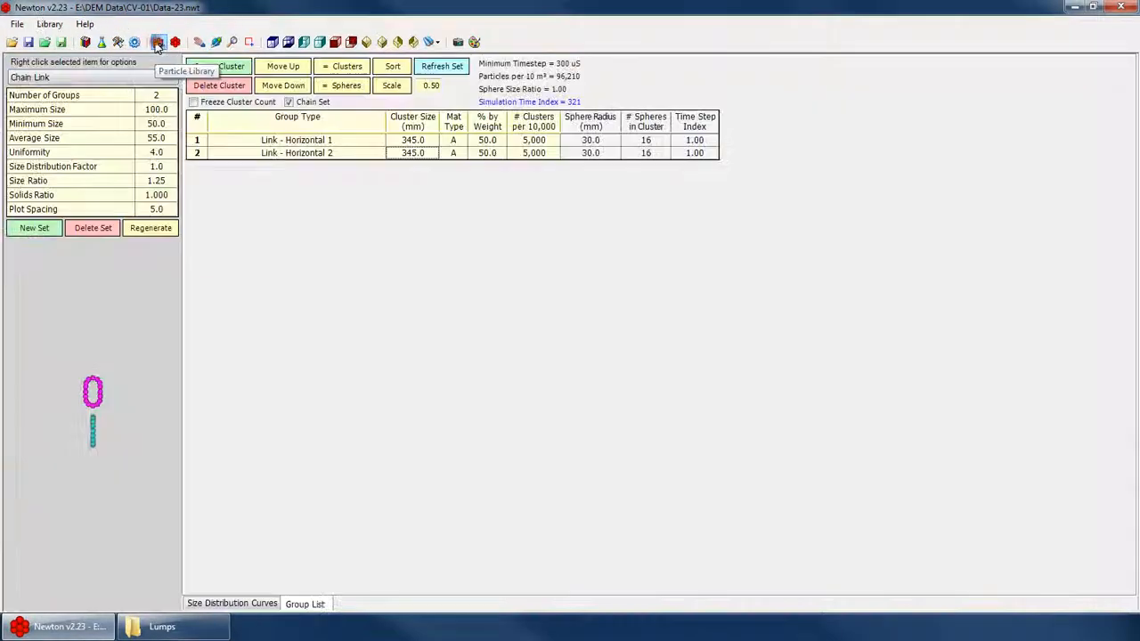
left_click(89, 77)
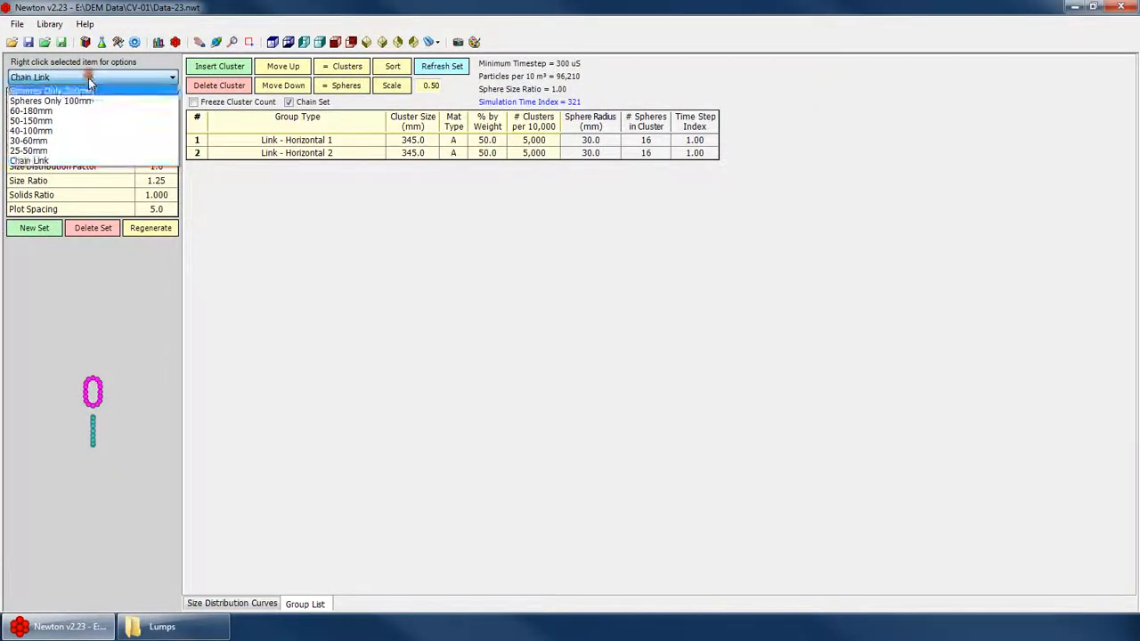
left_click(41, 161)
left_click(318, 140)
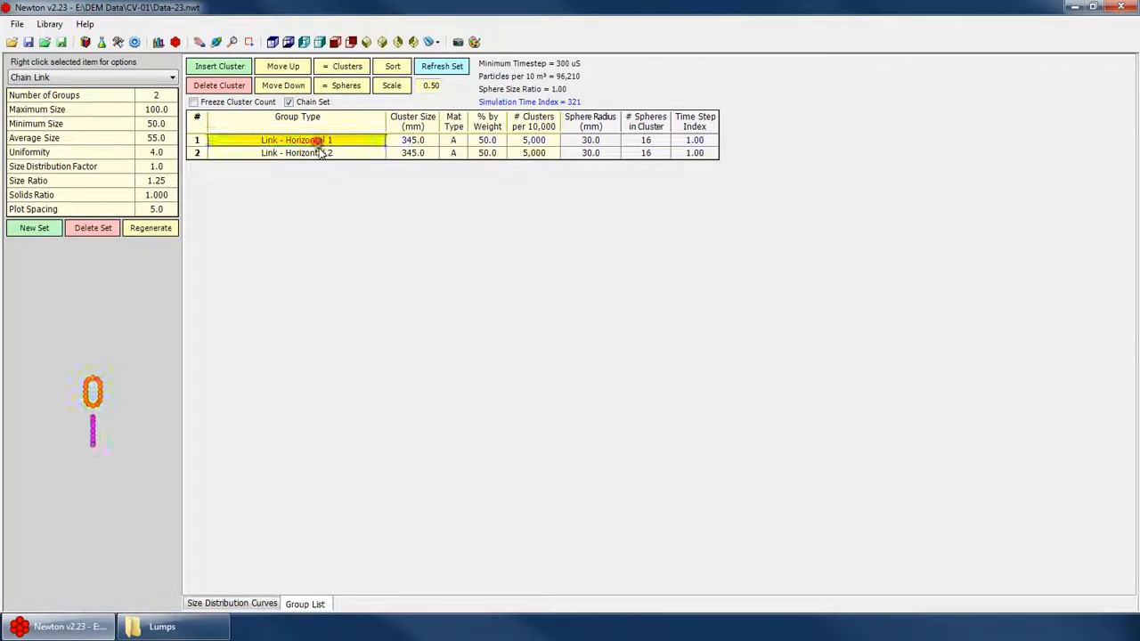
left_click(318, 152)
Rotate the Link - Horizontal 1 cluster 90 degrees about the Z axis in the cluster library
left_click(173, 43)
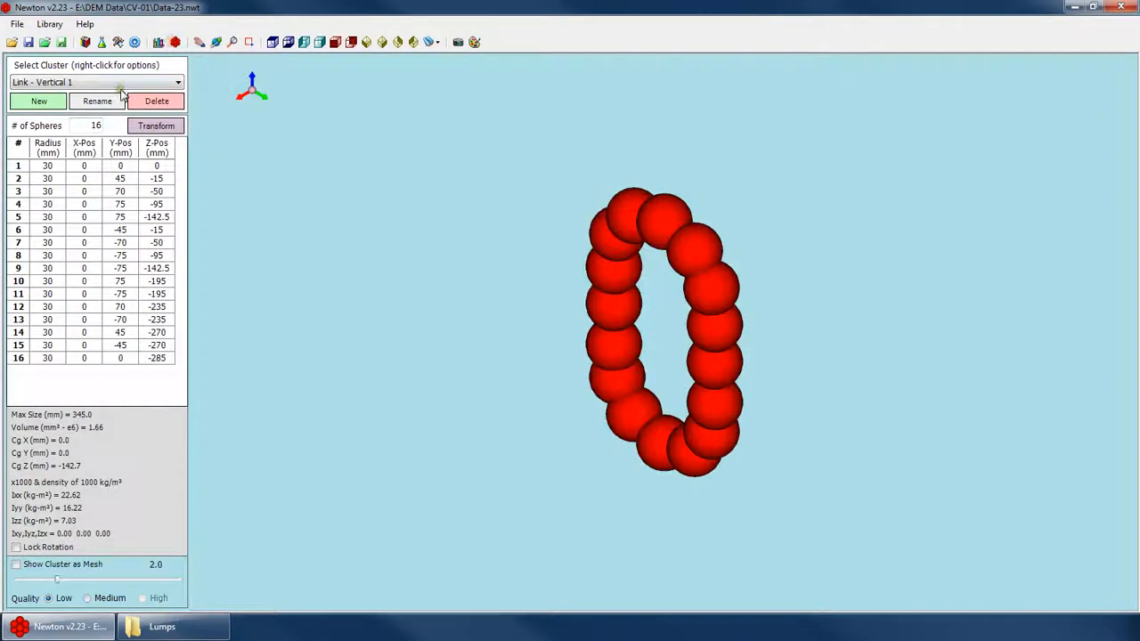
left_click(178, 82)
left_click(97, 415)
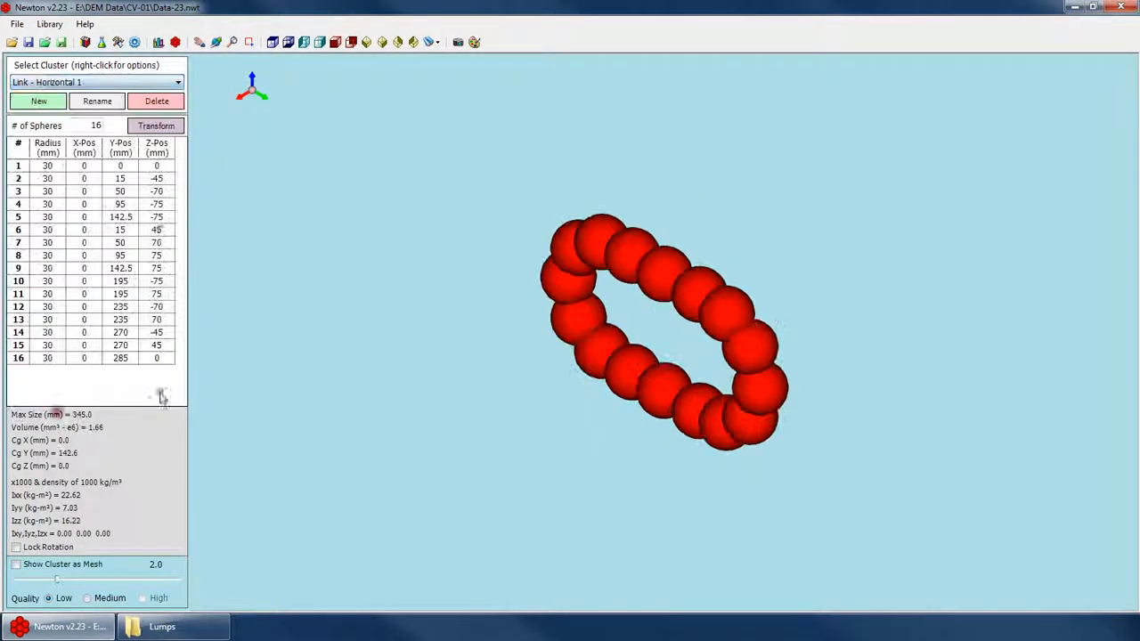
left_click(143, 130)
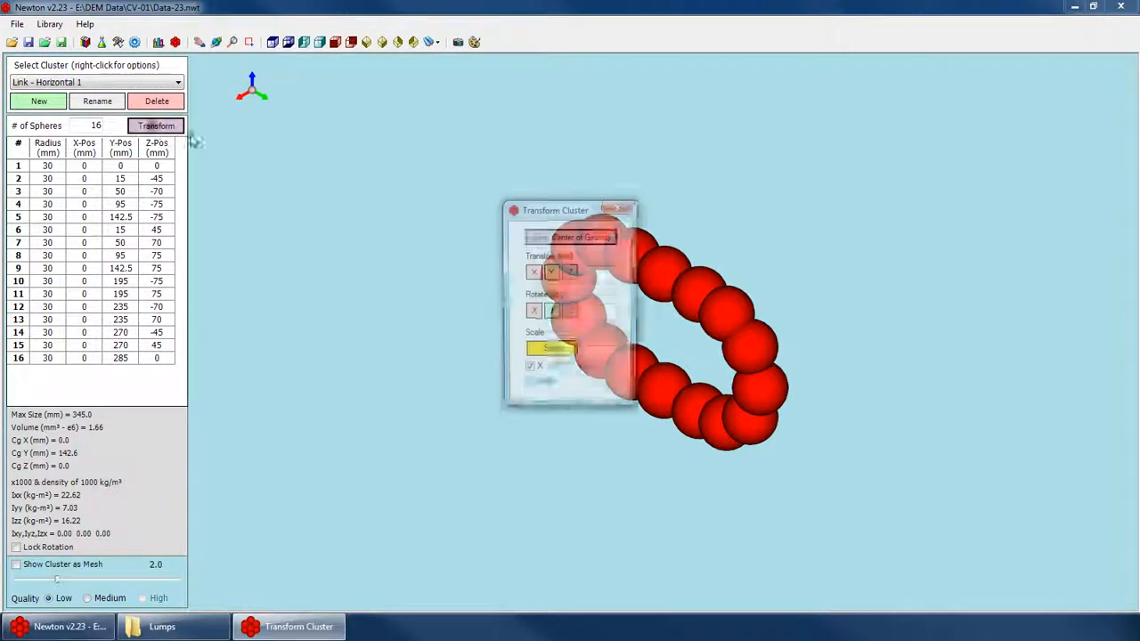
left_click_drag(593, 207, 927, 178)
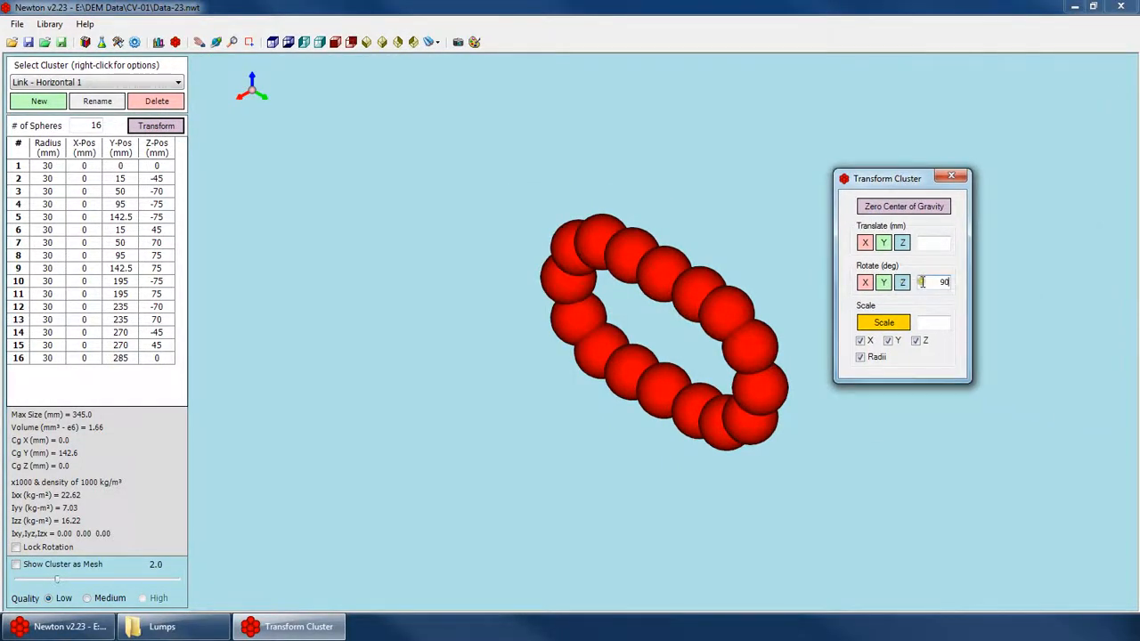
left_click(902, 282)
Rotate the Link - Horizontal 2 cluster 90 degrees about the Z axis
left_click(89, 70)
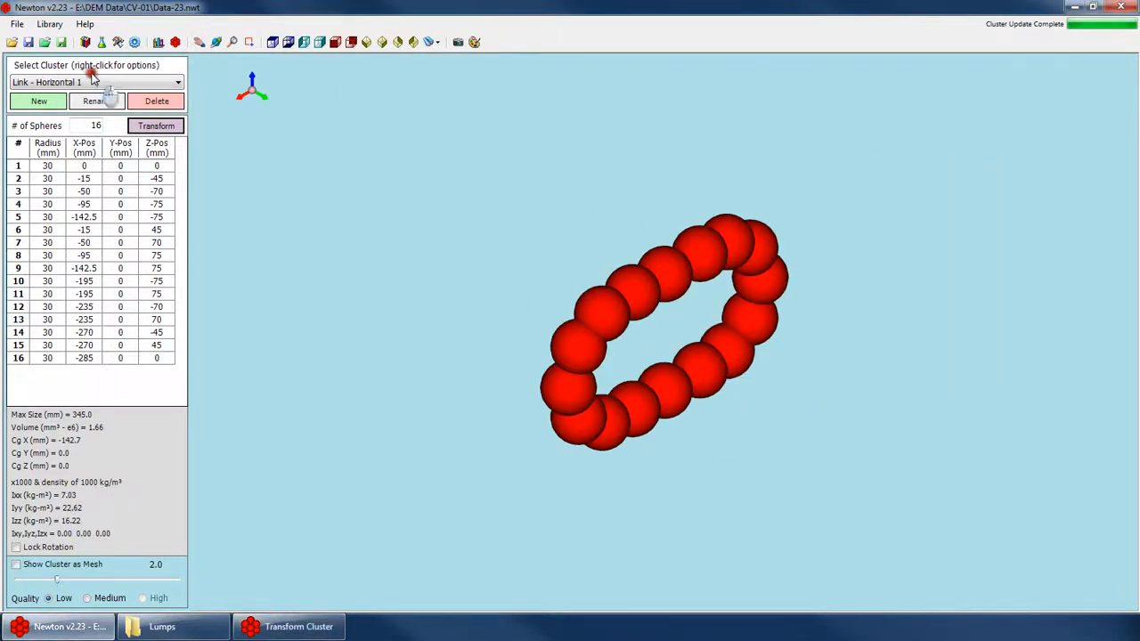
left_click(107, 82)
left_click(85, 427)
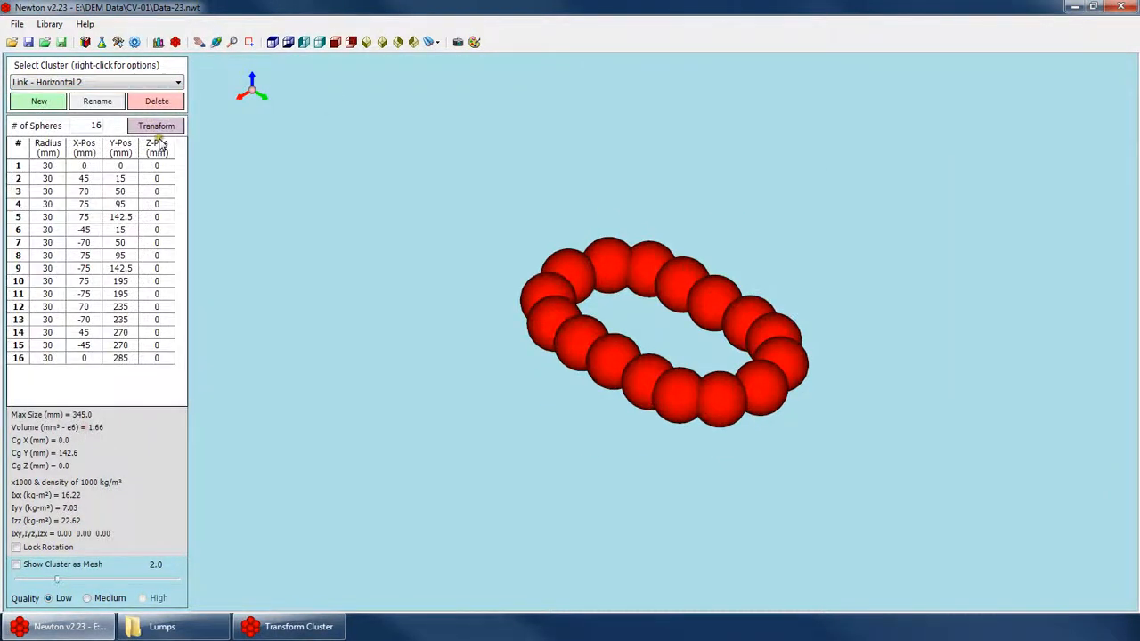
left_click(155, 126)
left_click(903, 282)
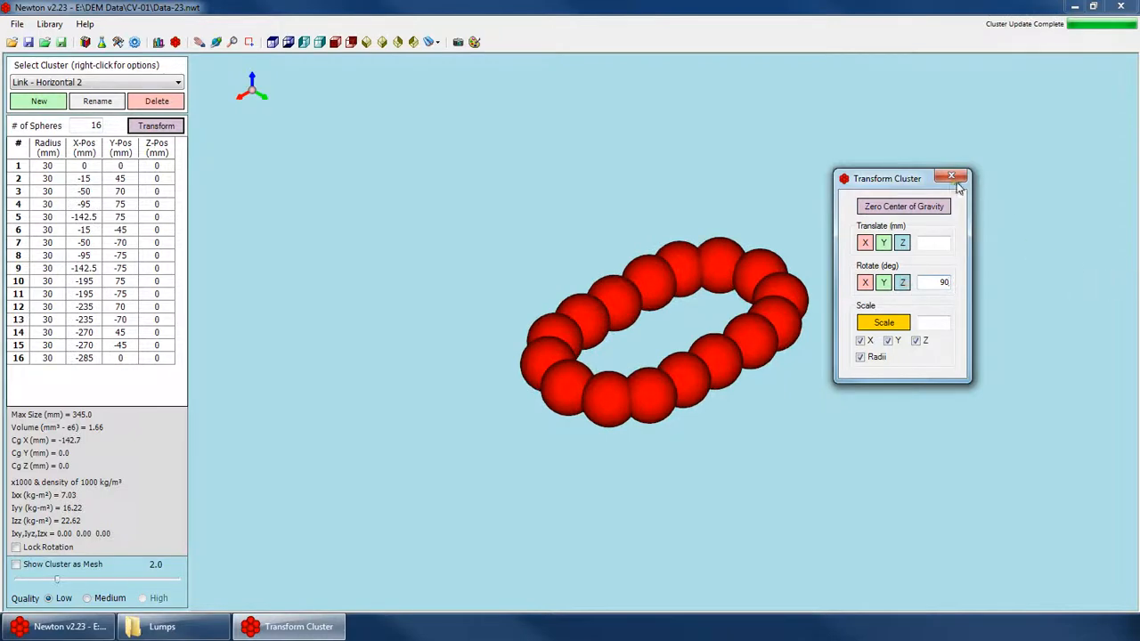
Check the rotated links in the Chain Link material group set and regenerate the particles
left_click(953, 179)
left_click(158, 42)
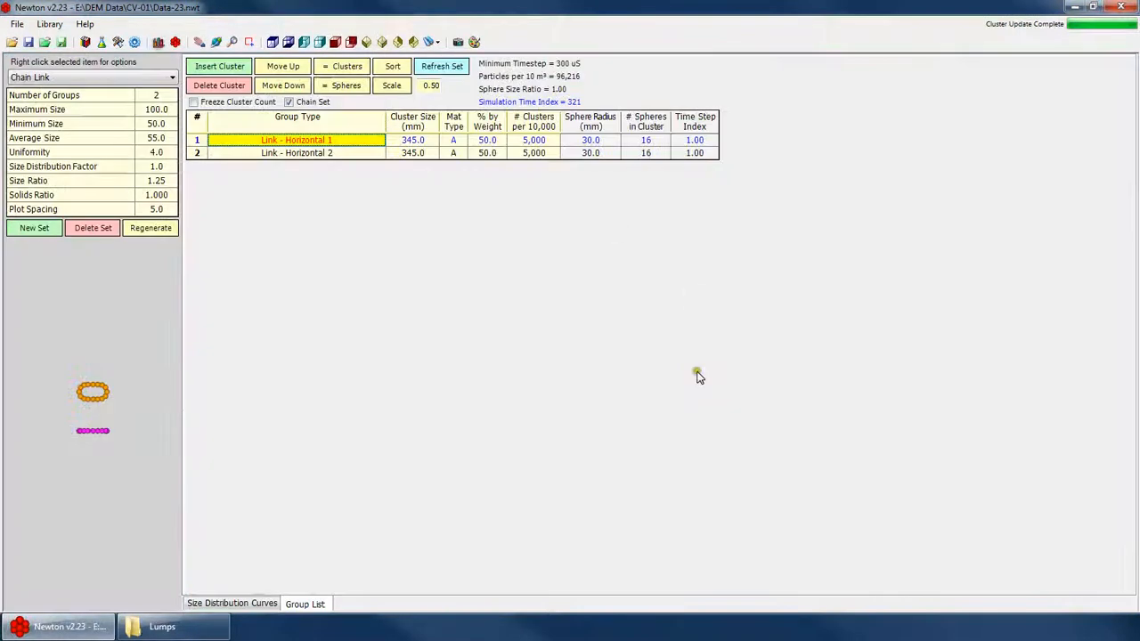
left_click(94, 395)
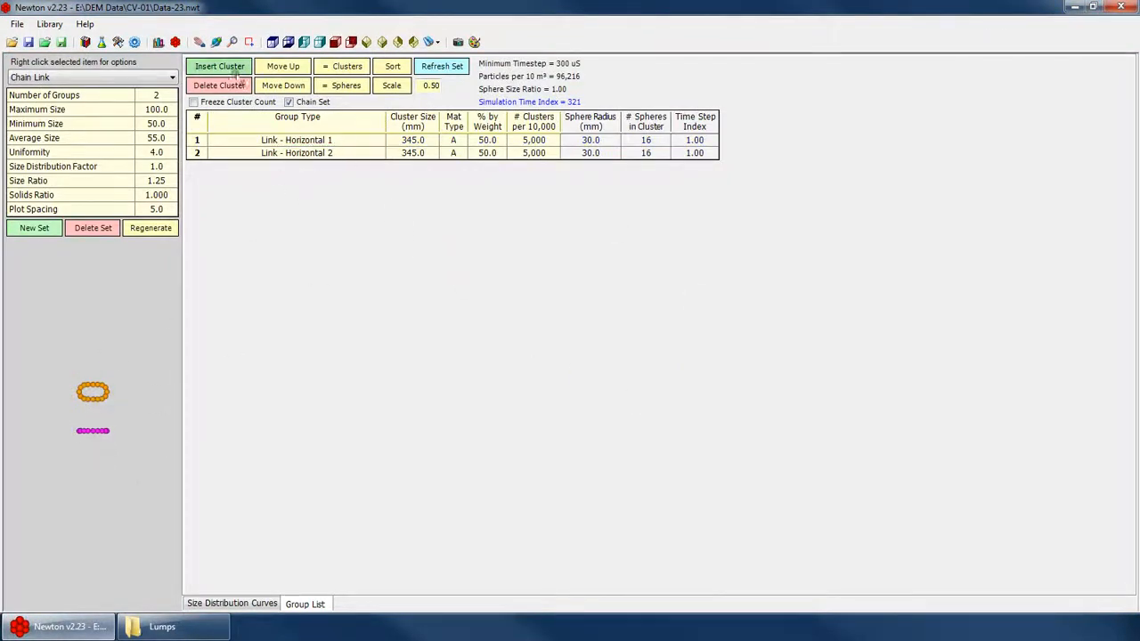
left_click(135, 42)
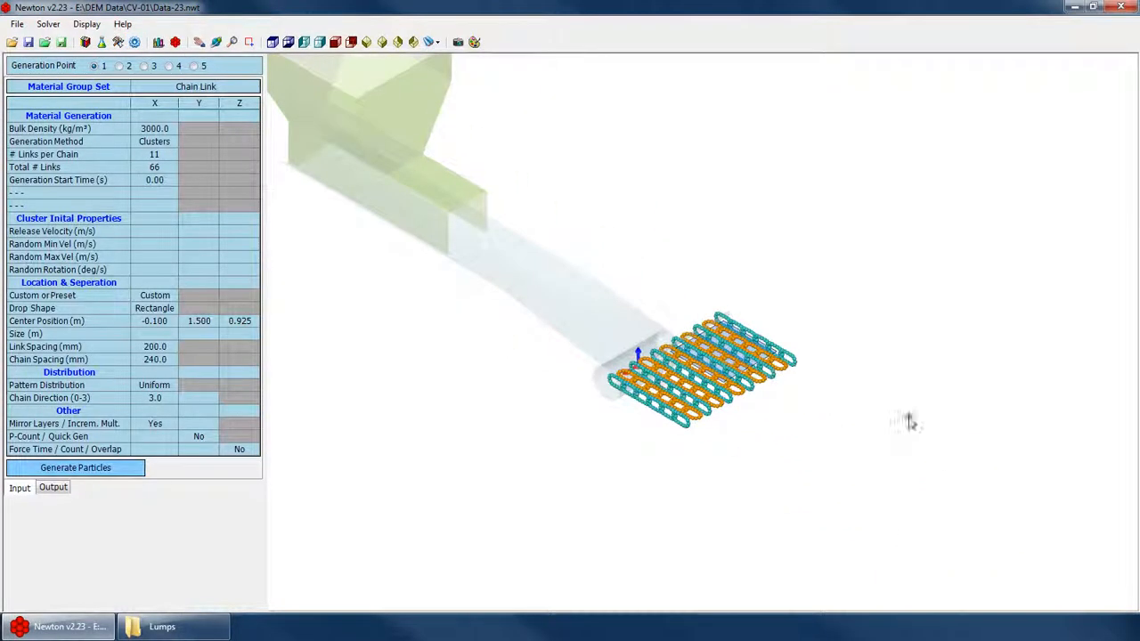
left_click(95, 468)
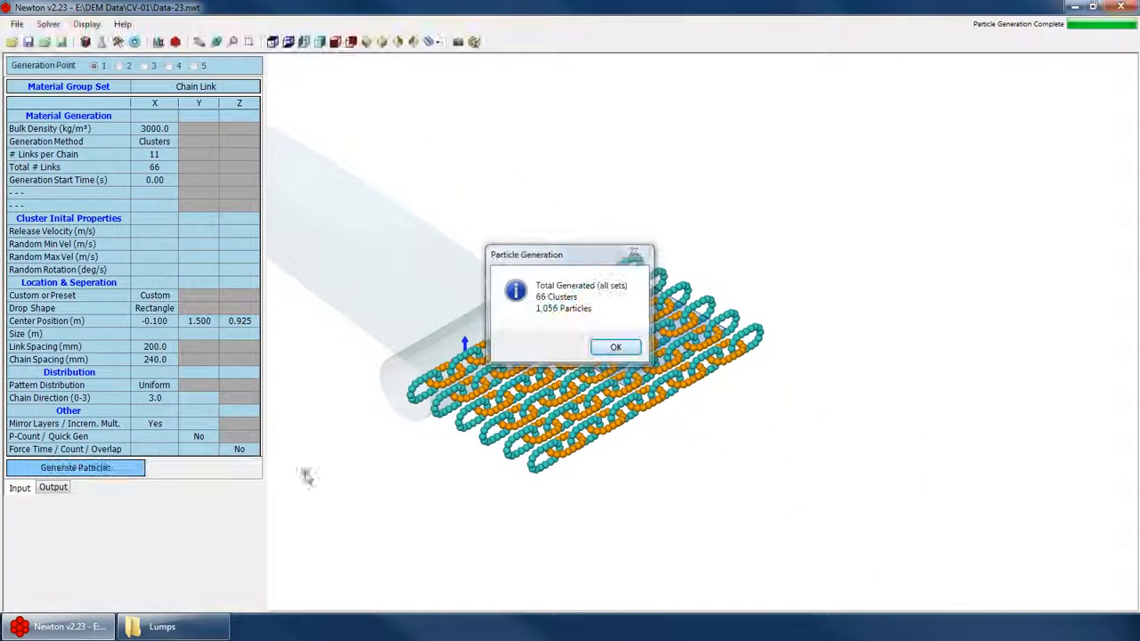
key("Return")
Examine how the horizontal links interlock along each chain, up close and from above
right_click(543, 247)
left_click(620, 275)
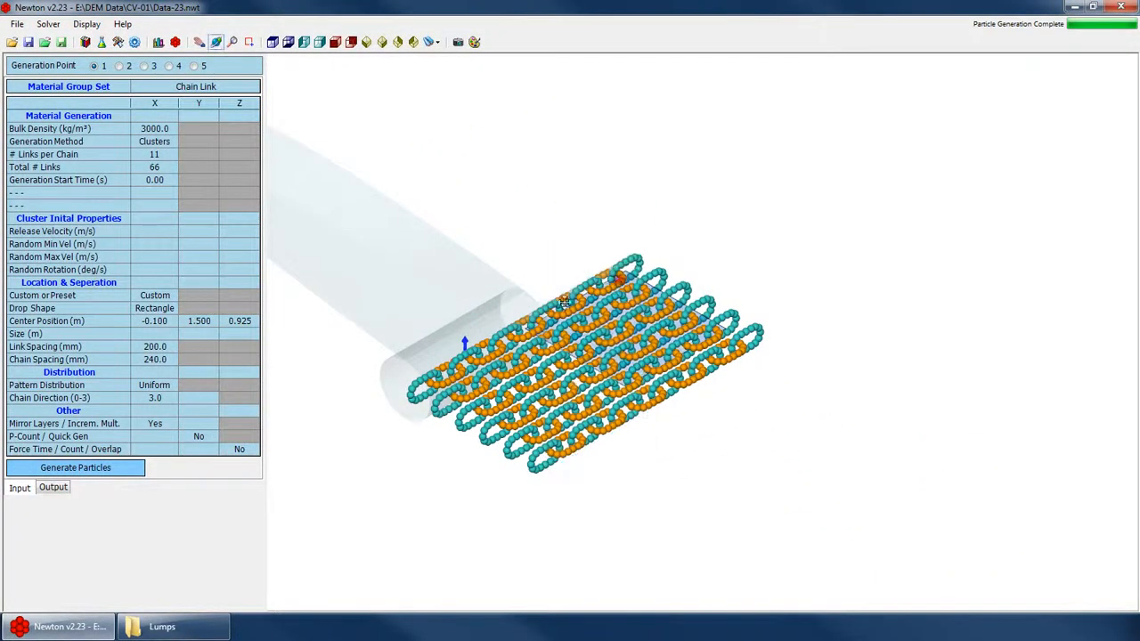
scroll(620, 275, "up", 3)
left_click_drag(618, 294, 578, 357)
scroll(565, 312, "down", 4)
scroll(579, 357, "up", 5)
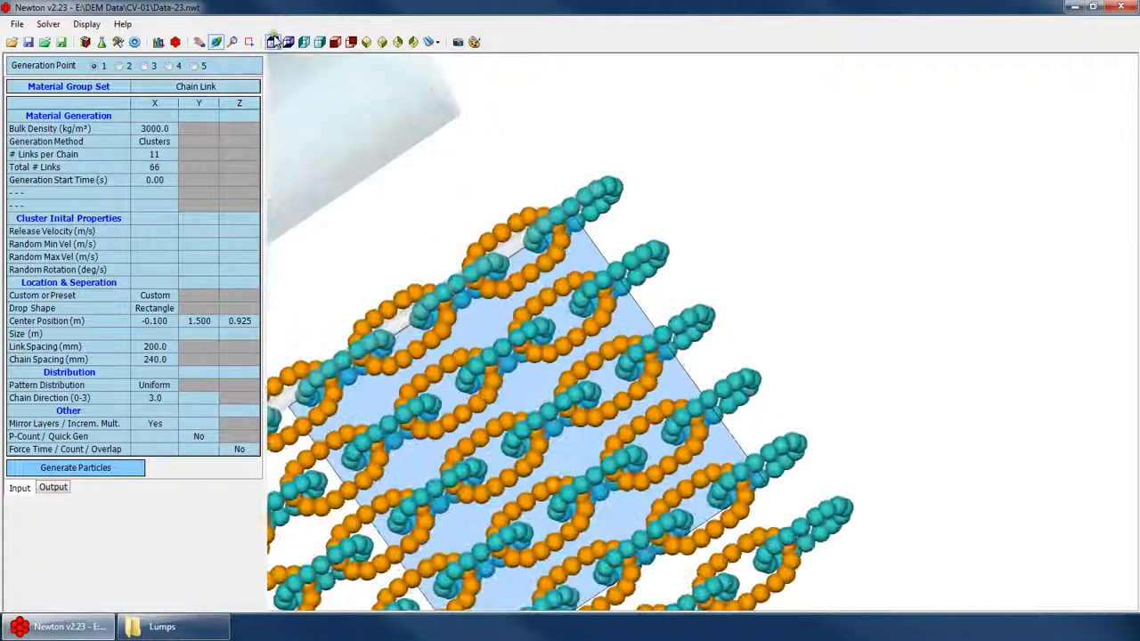
left_click(273, 43)
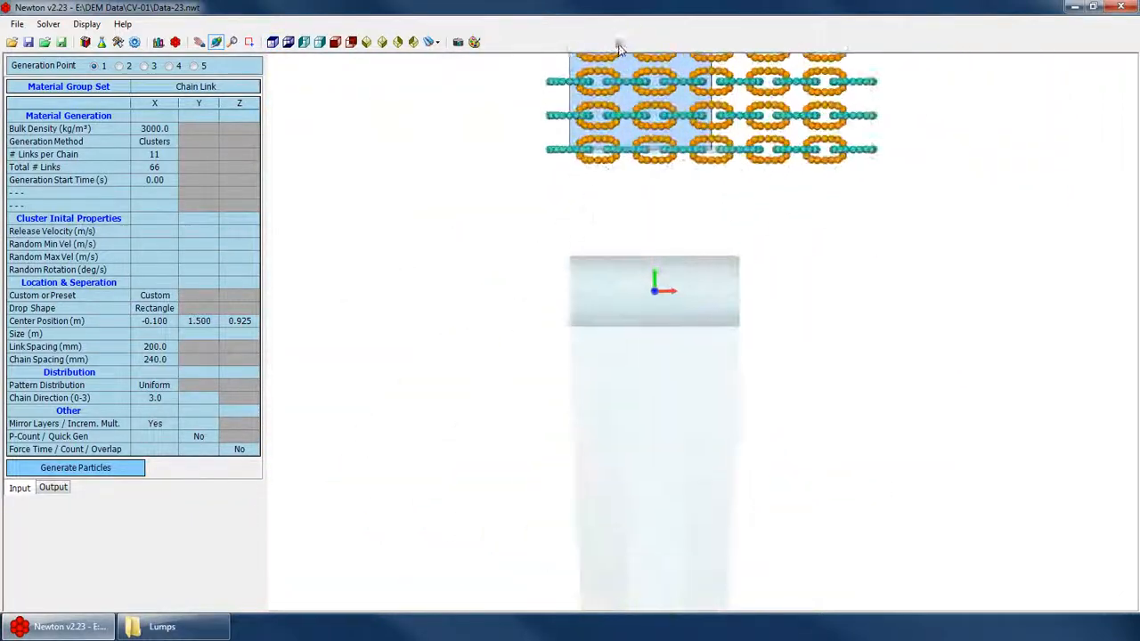
scroll(560, 263, "down", 4)
left_click_drag(565, 267, 583, 171)
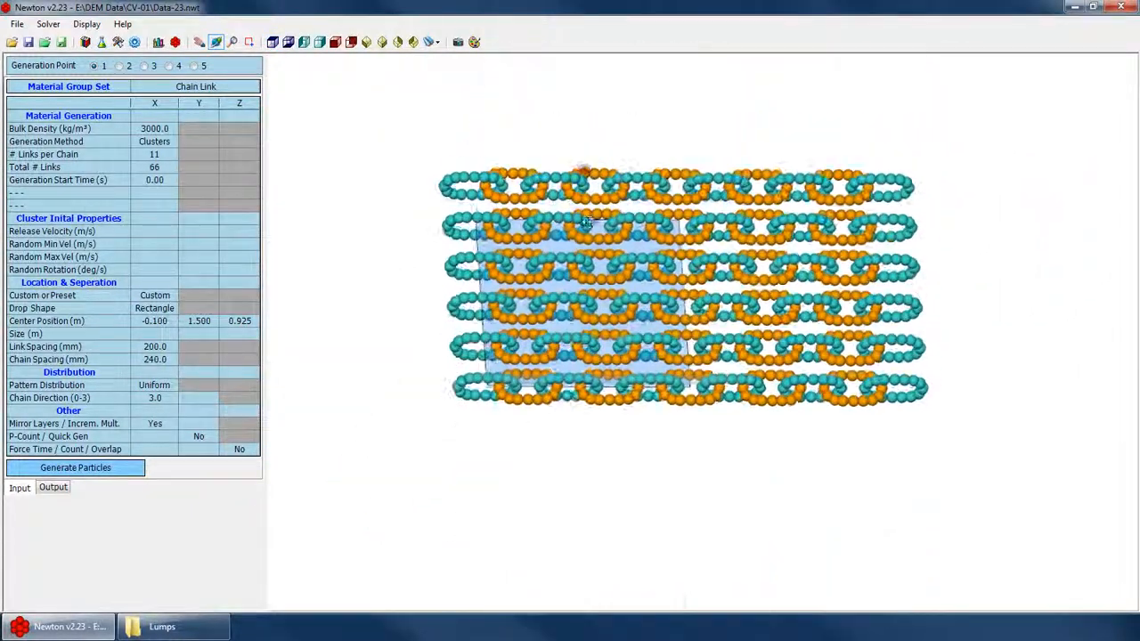
scroll(532, 405, "up", 4)
left_click_drag(532, 407, 524, 463)
Compare the orientation of alternating links and the layout of the chain rows beside the conveyor pulley
left_click(273, 44)
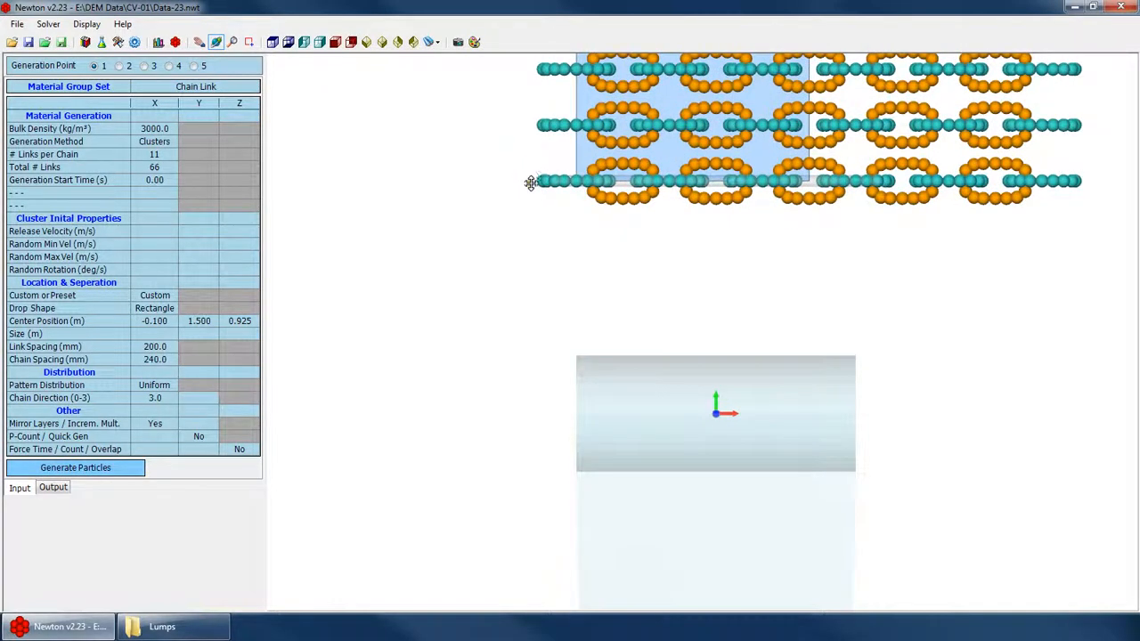
left_click_drag(536, 178, 565, 204)
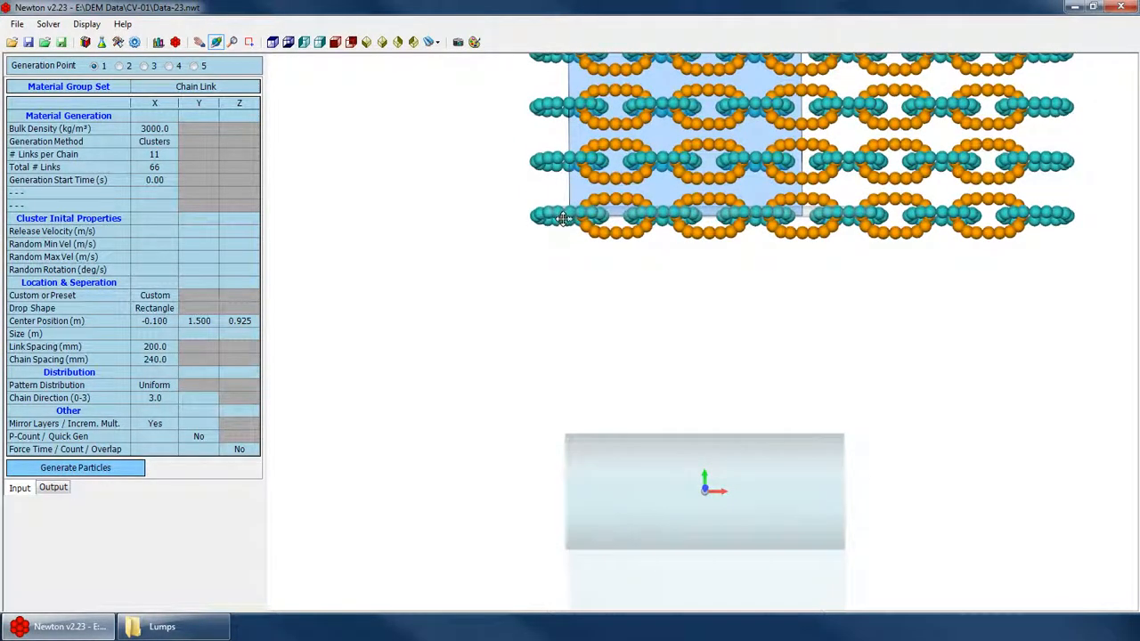
scroll(587, 225, "down", 4)
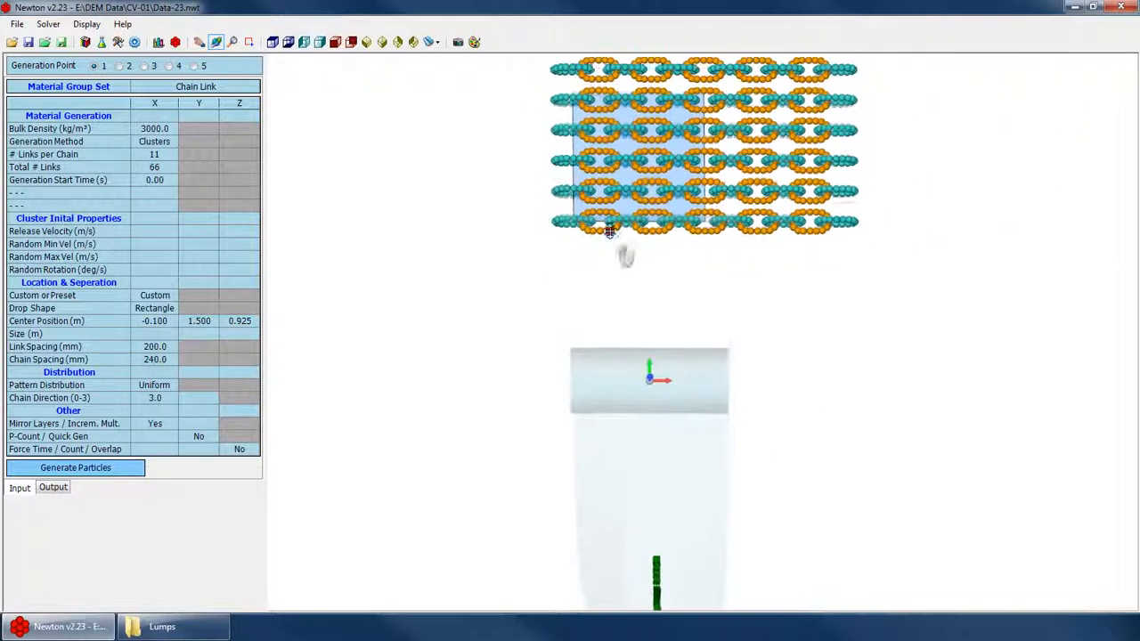
left_click_drag(608, 226, 601, 274)
left_click(274, 42)
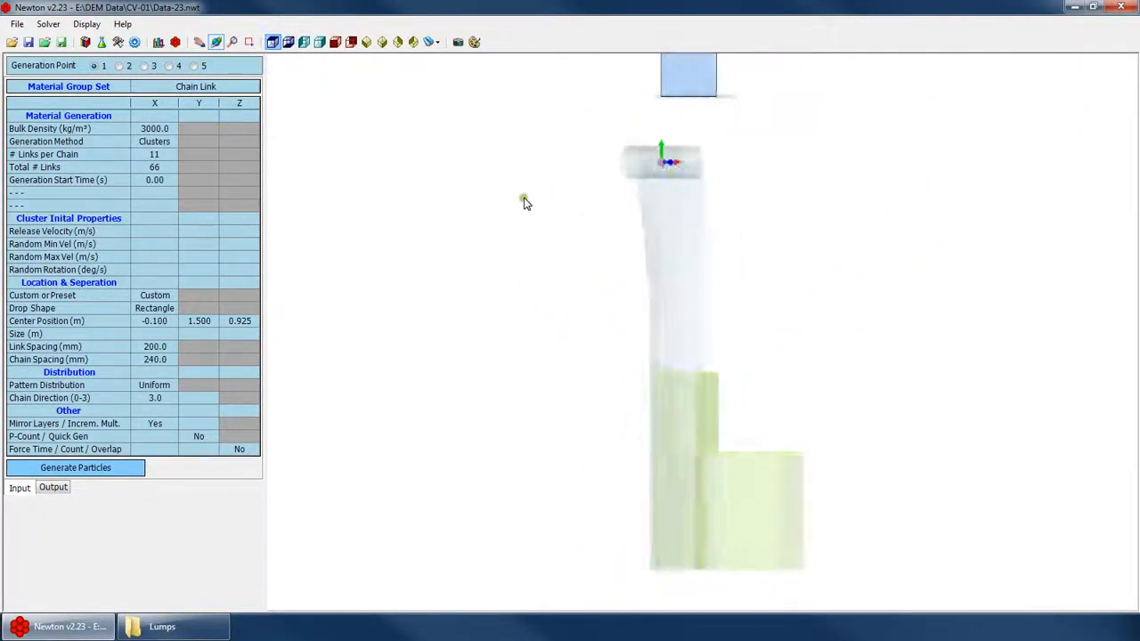
scroll(473, 410, "down", 3)
scroll(661, 151, "up", 5)
scroll(672, 111, "up", 3)
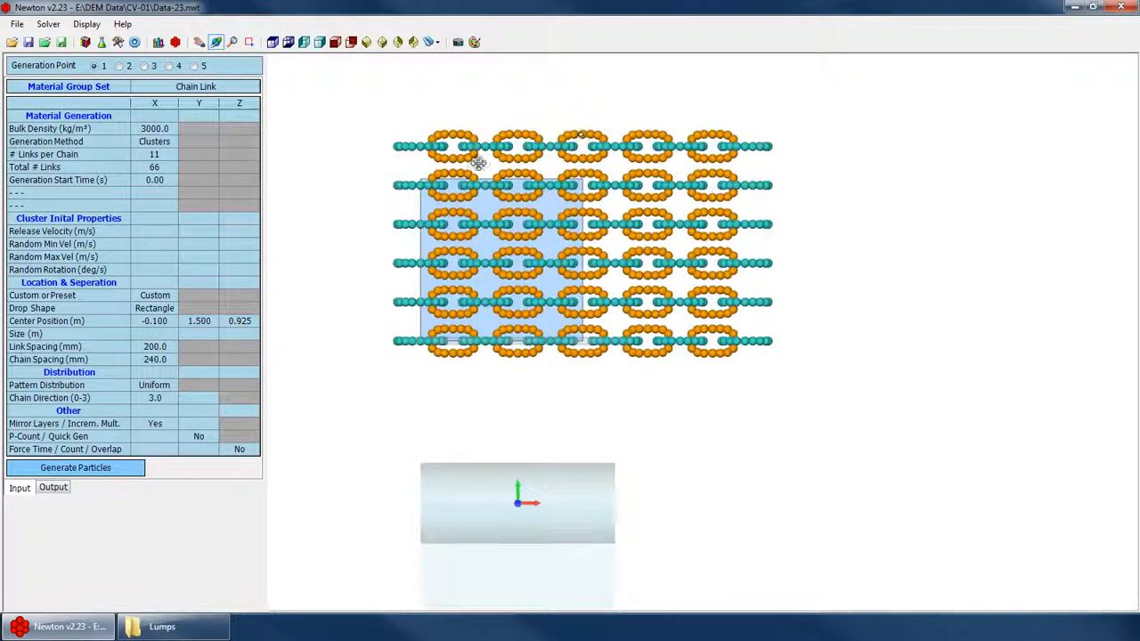
scroll(561, 301, "down", 3)
left_click_drag(567, 310, 560, 19)
scroll(593, 111, "down", 5)
left_click_drag(595, 111, 545, 351)
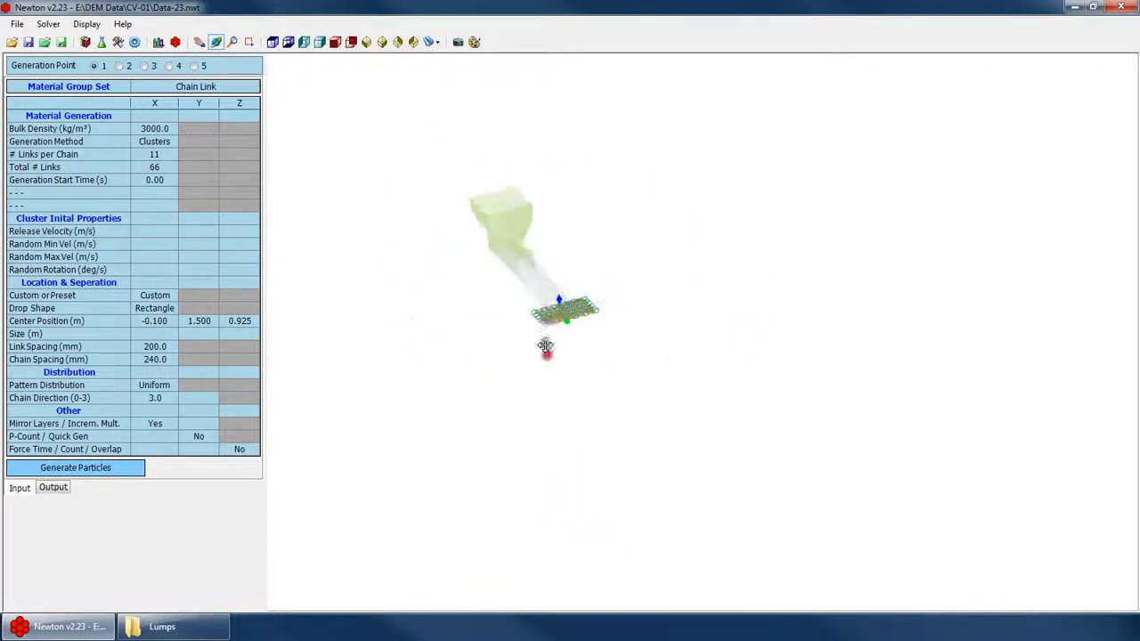
scroll(583, 287, "up", 8)
scroll(500, 328, "up", 2)
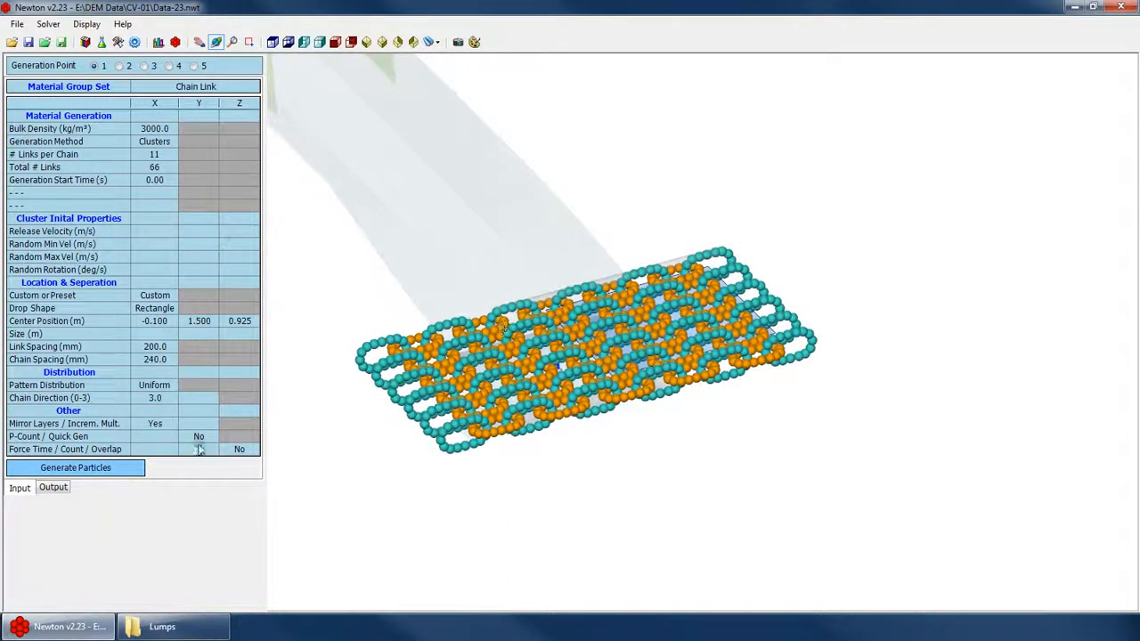
Try link spacings of 150 mm and 300 mm, regenerating the particles for each value
left_click(164, 346)
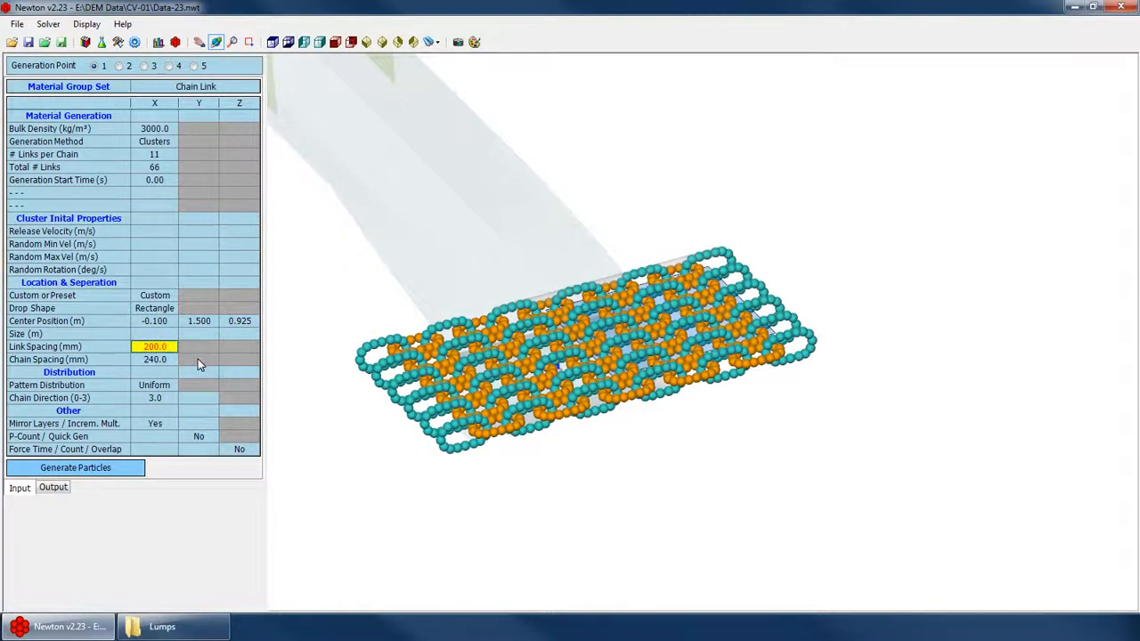
left_click(115, 471)
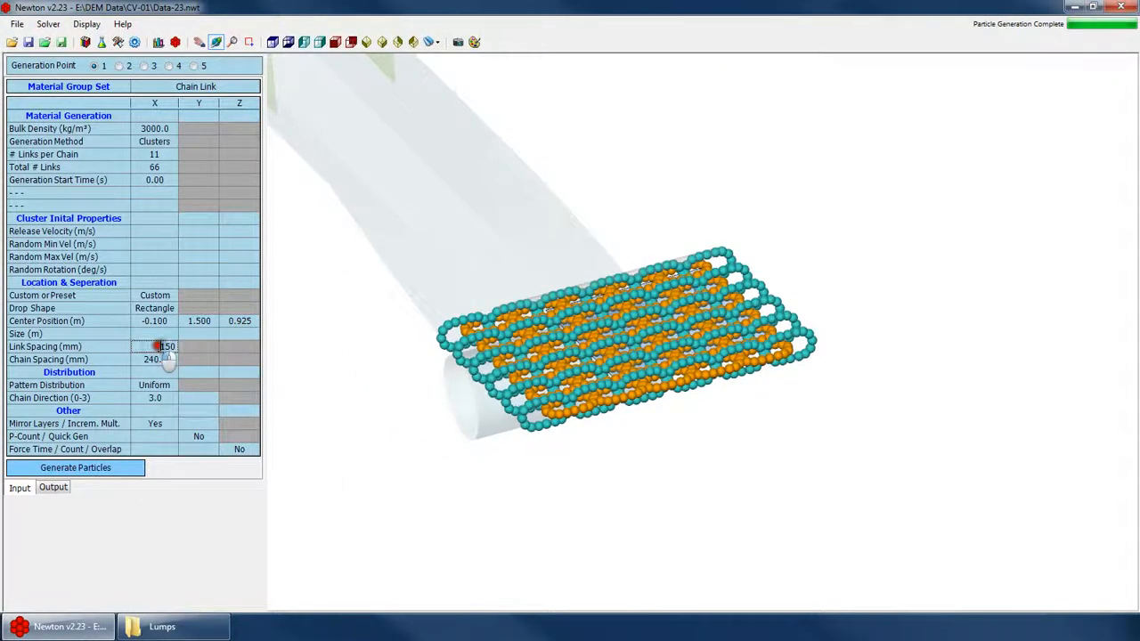
left_click(117, 468)
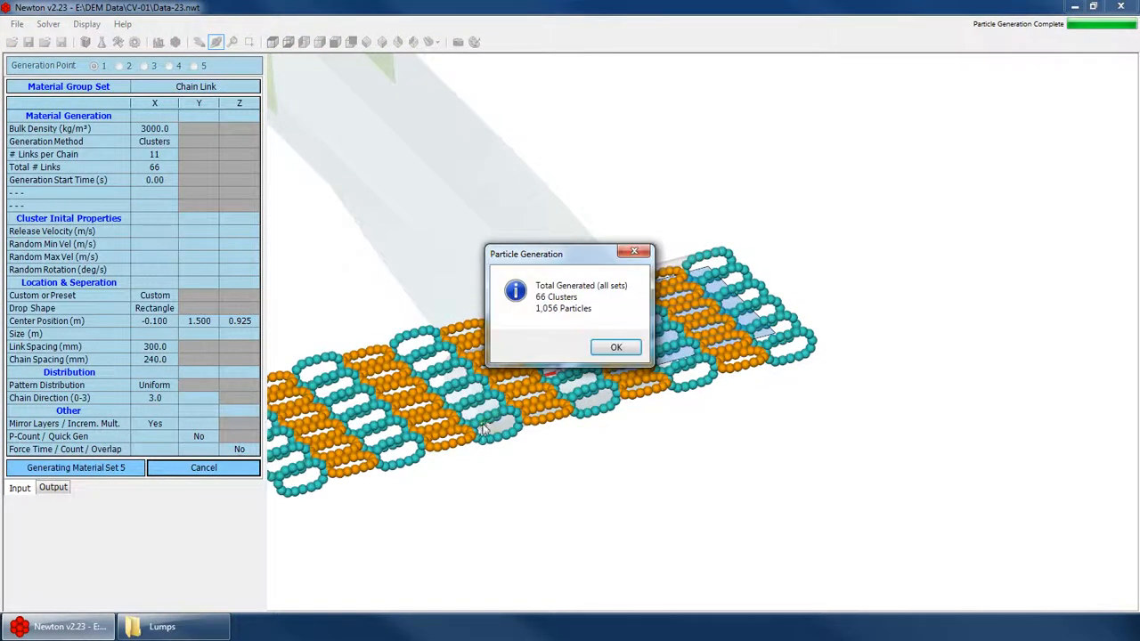
key("Return")
Set the link spacing to 200 mm and regenerate the particles
left_click(155, 345)
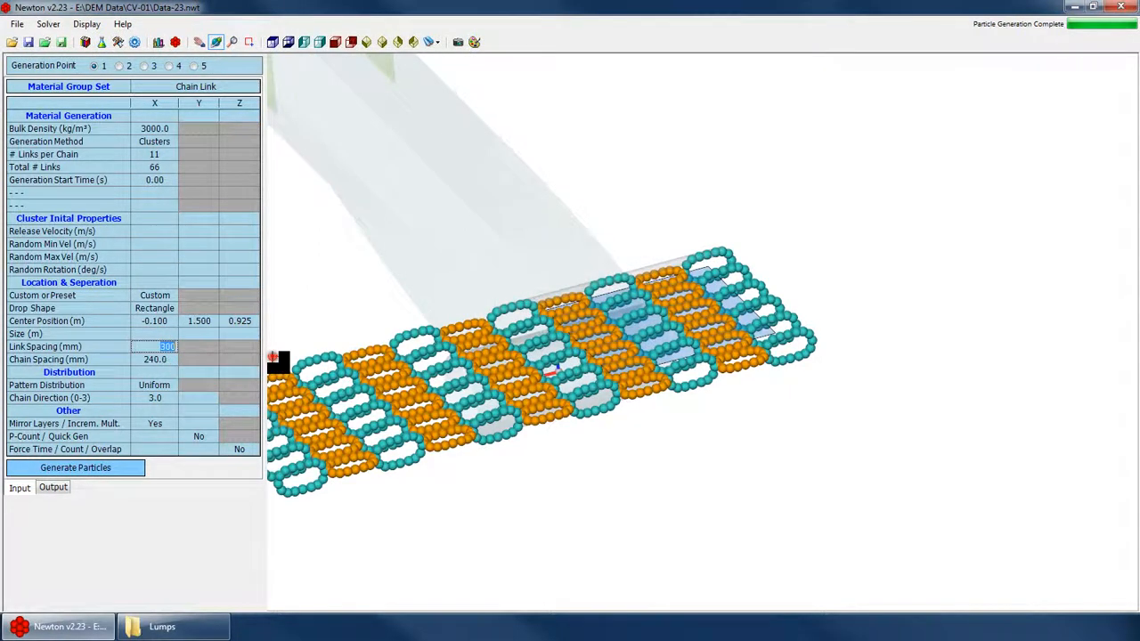
type("200")
left_click(117, 469)
key("Return")
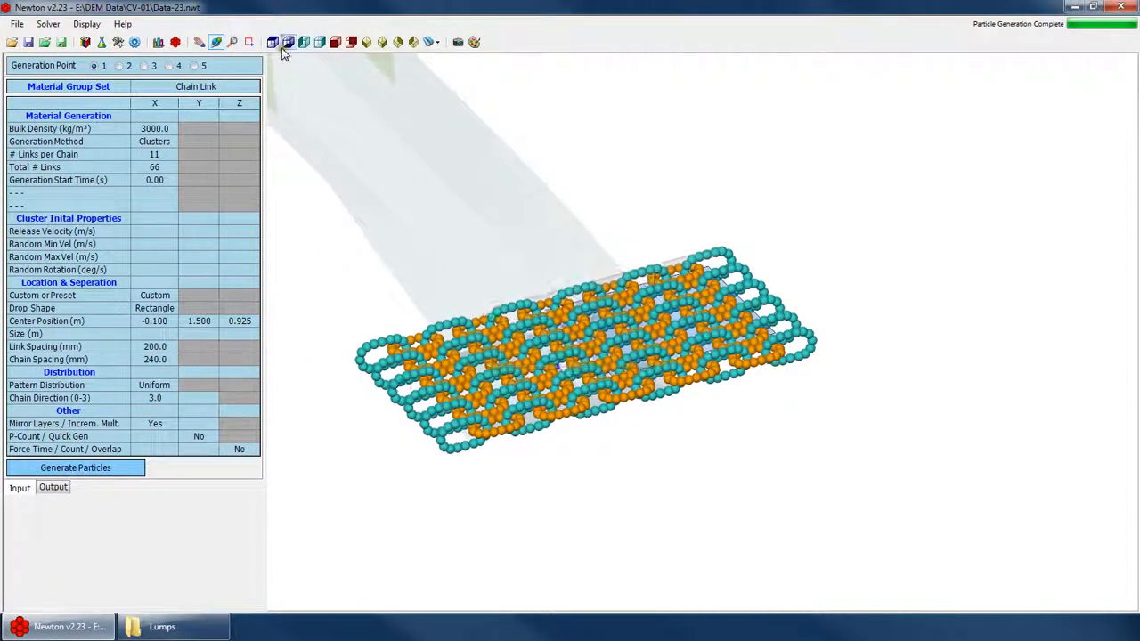
Regenerate the particles with a chain spacing of 250 mm and again with 300 mm, inspecting the separated chains
left_click(285, 46)
left_click(155, 359)
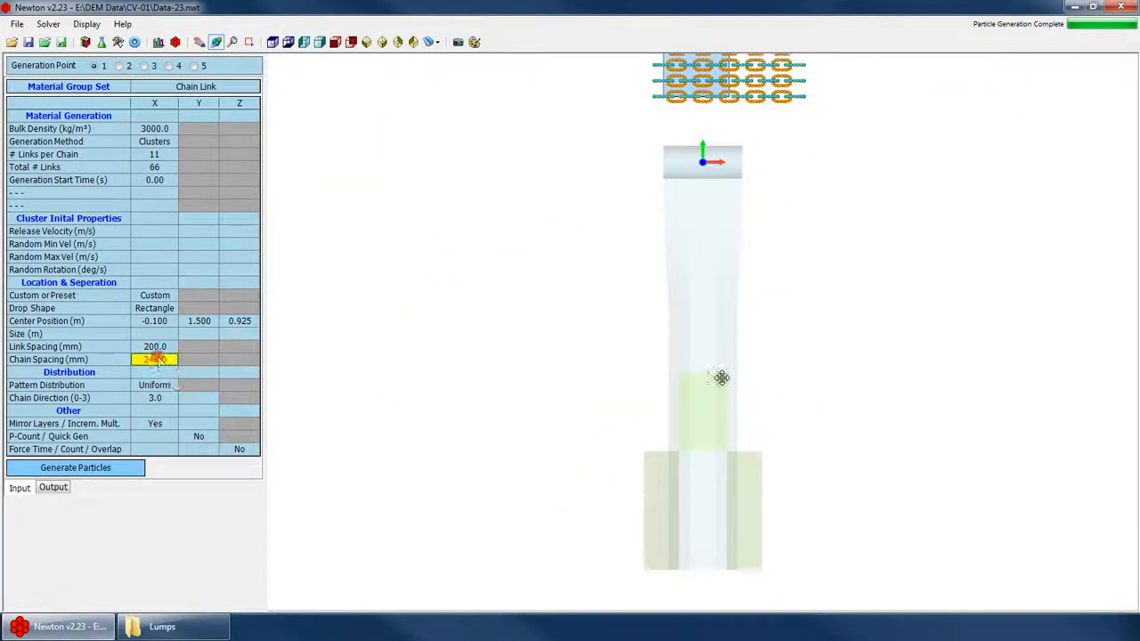
key("Return")
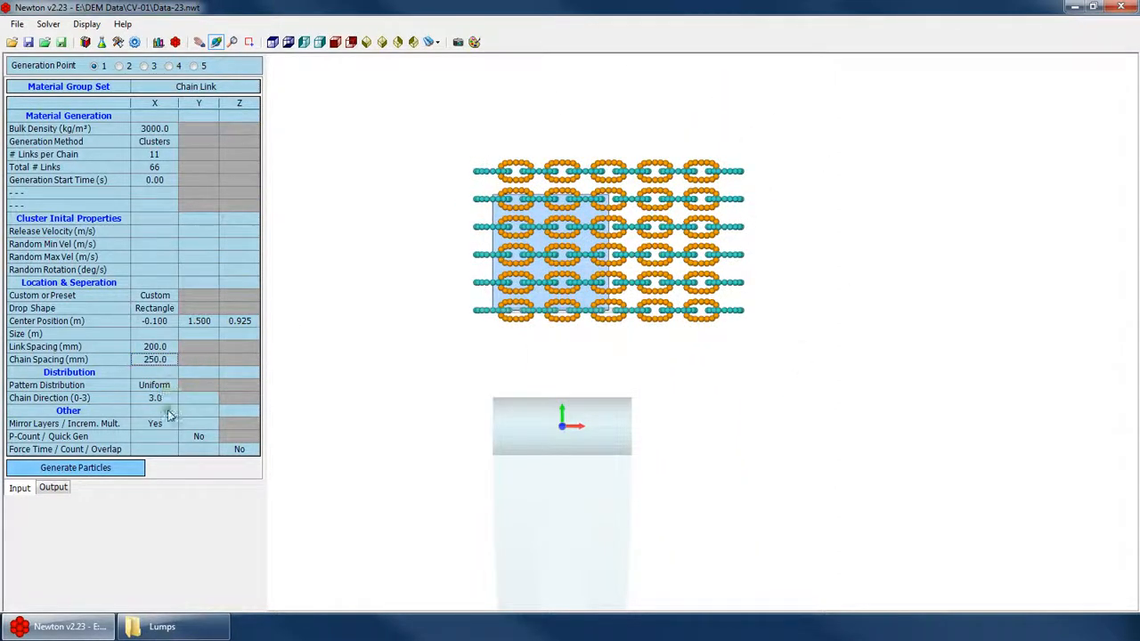
left_click(117, 468)
key("Return")
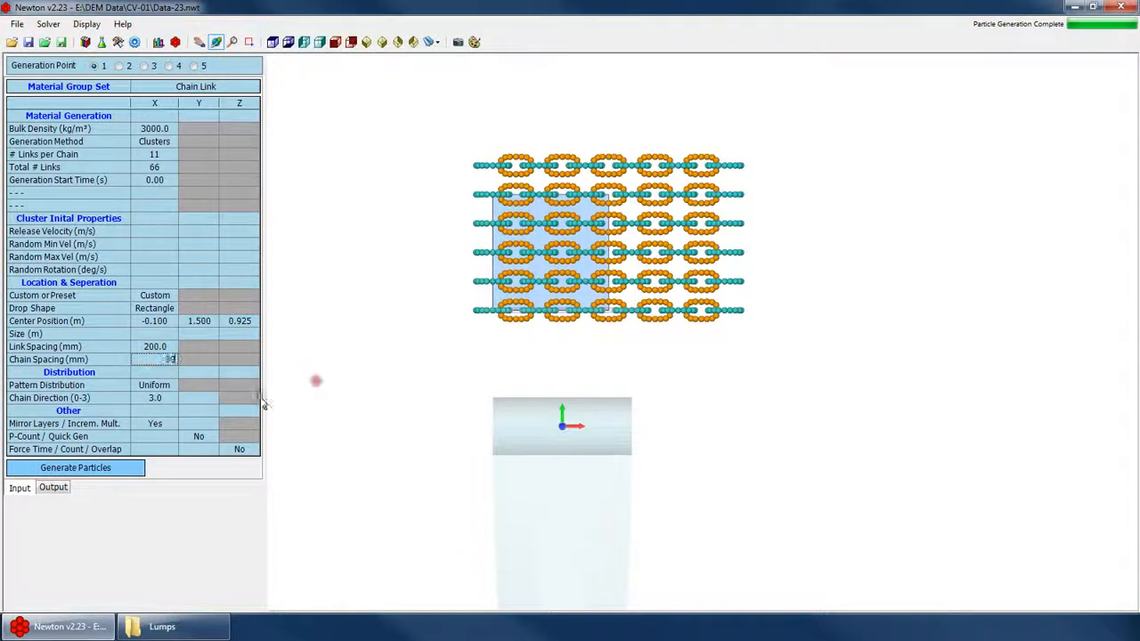
left_click(121, 473)
key("Return")
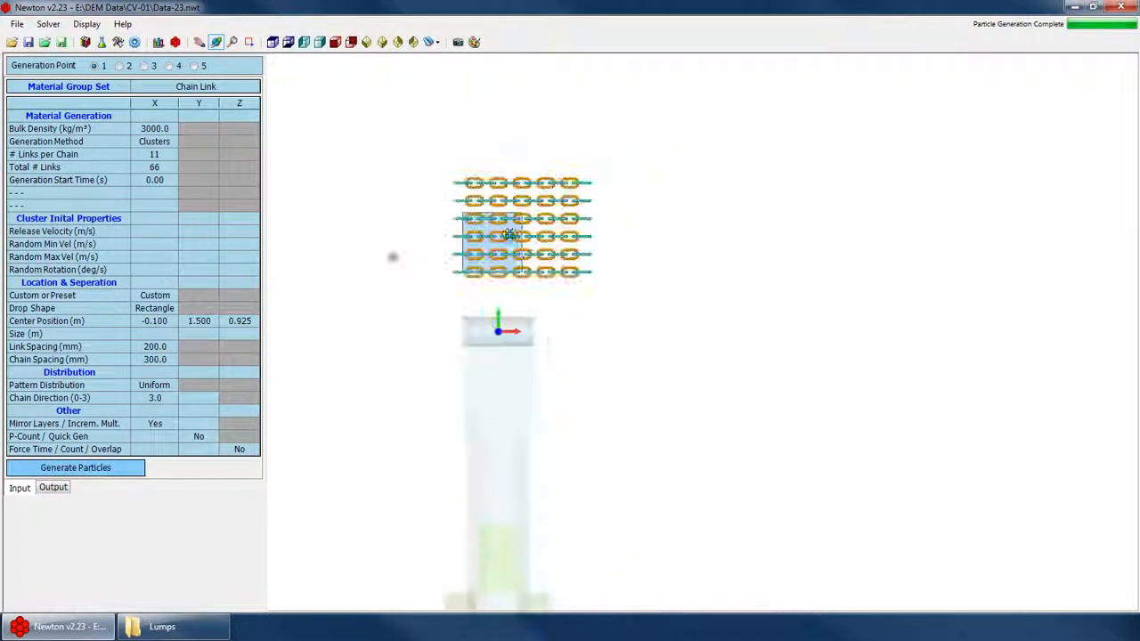
left_click_drag(508, 233, 613, 264)
scroll(699, 380, "up", 5)
scroll(570, 217, "down", 4)
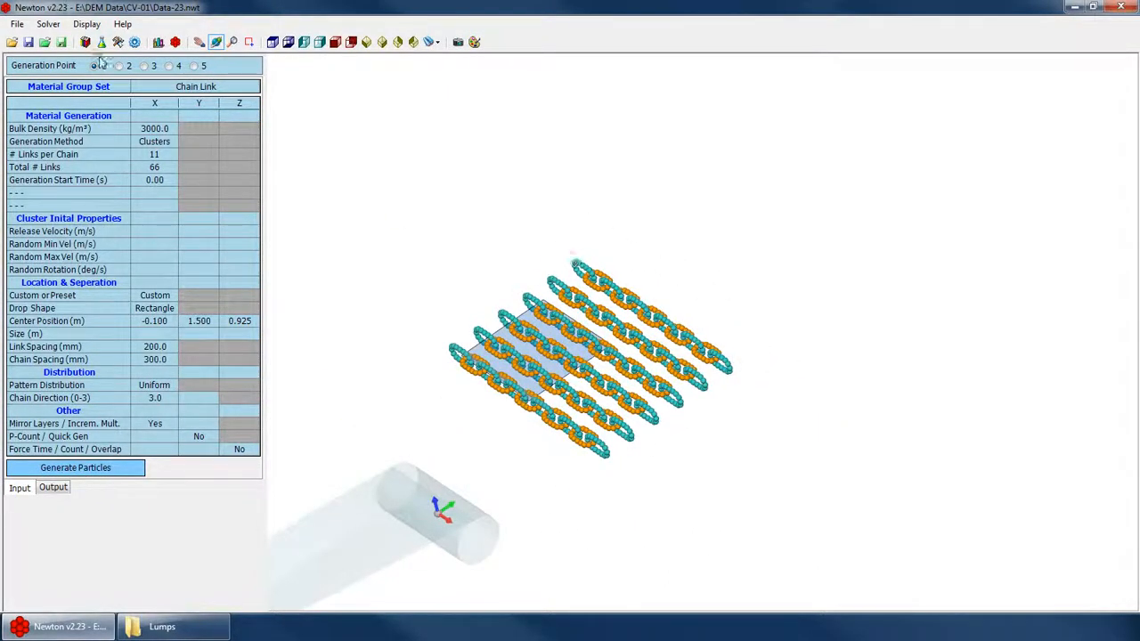
Run the simulation, inspect the area around the conveyor pulley and stop the solver
left_click(48, 24)
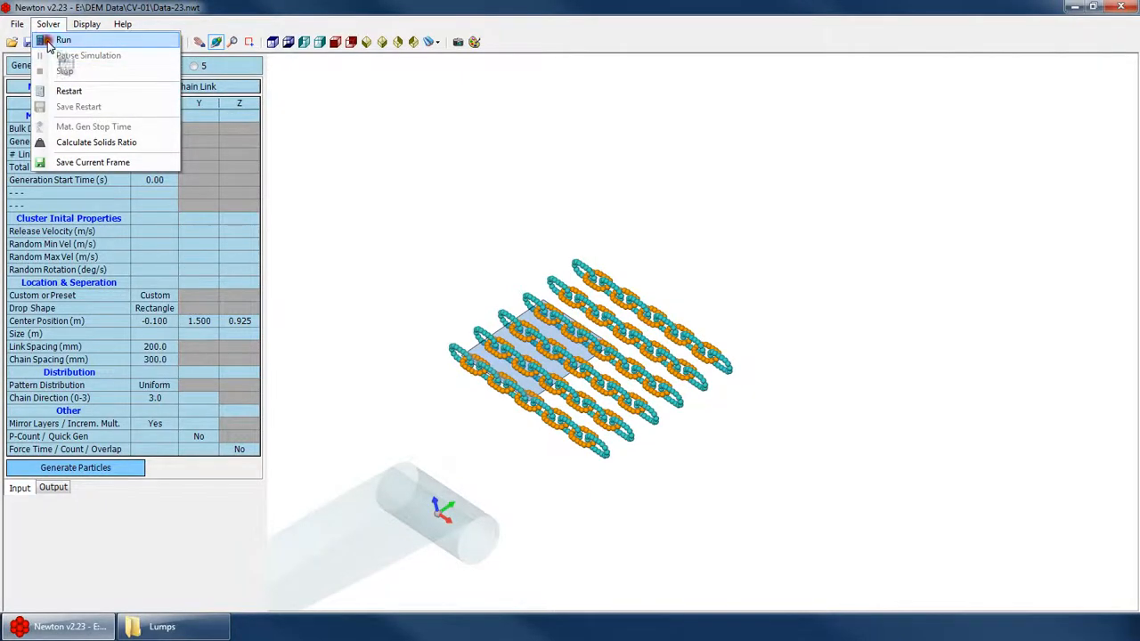
left_click(63, 39)
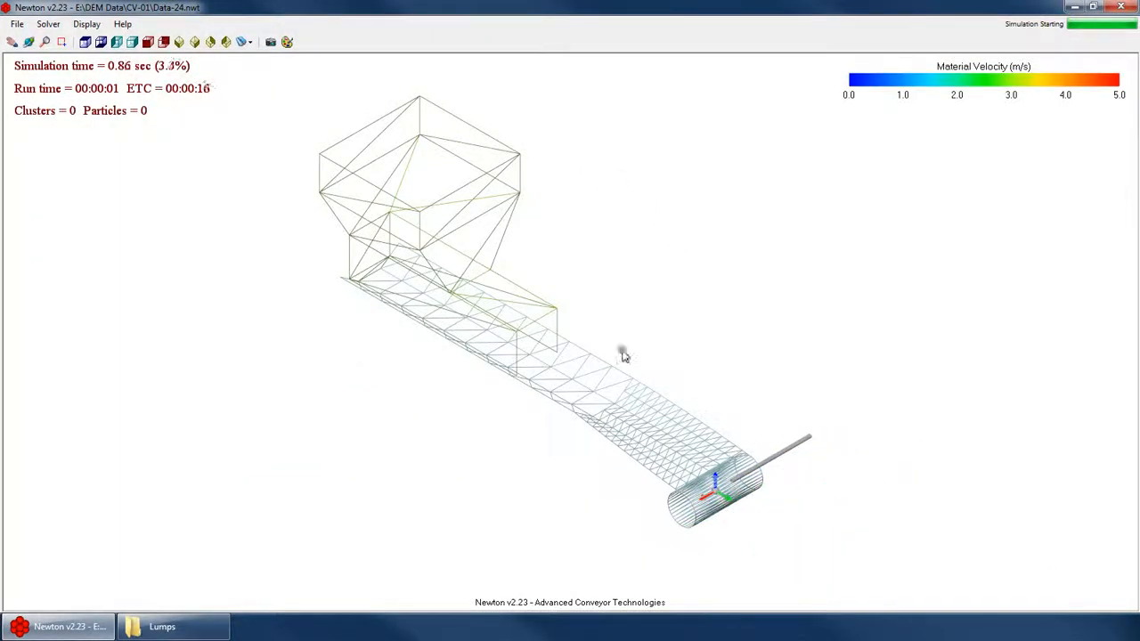
scroll(573, 269, "down", 5)
scroll(931, 612, "up", 2)
scroll(595, 312, "up", 5)
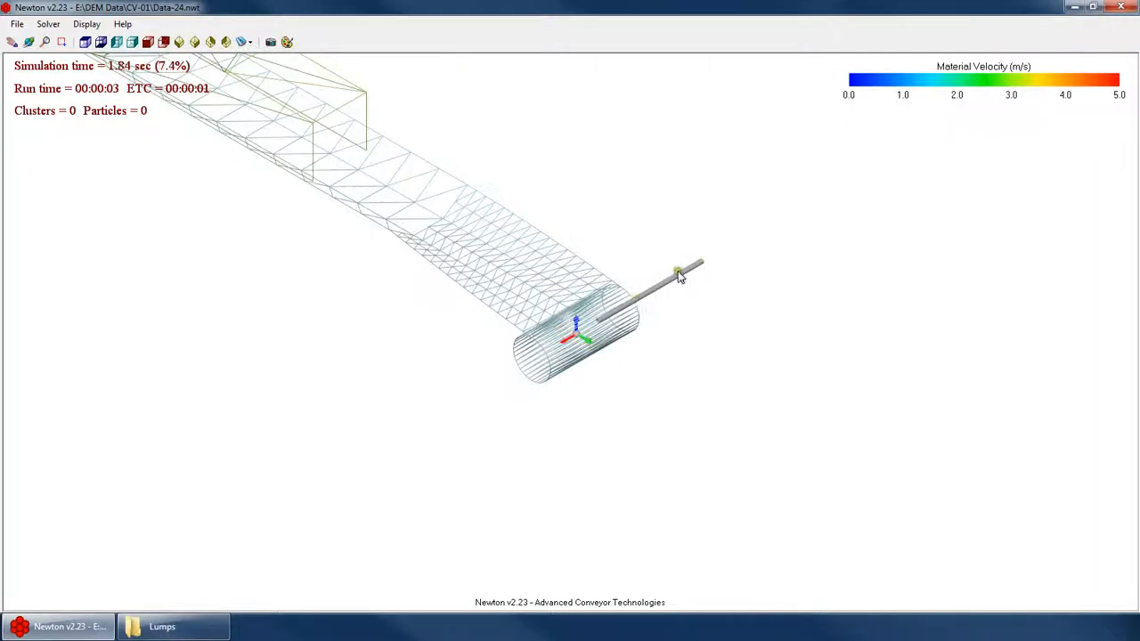
left_click(49, 24)
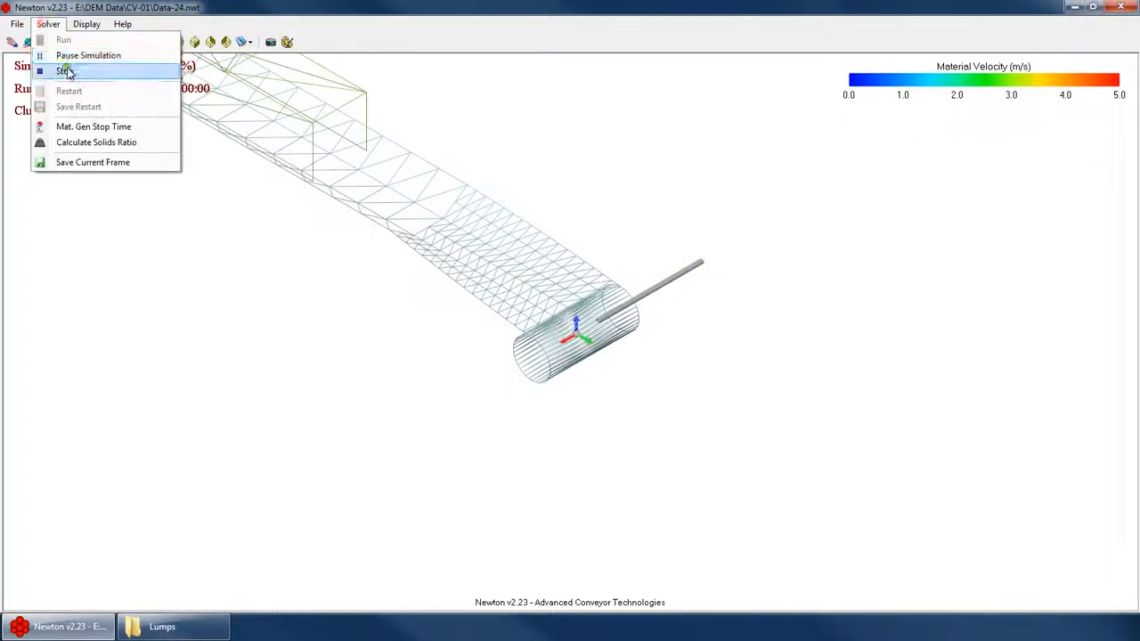
left_click(63, 71)
Run the simulation a second time and stop it after a few seconds
left_click(51, 27)
left_click(51, 43)
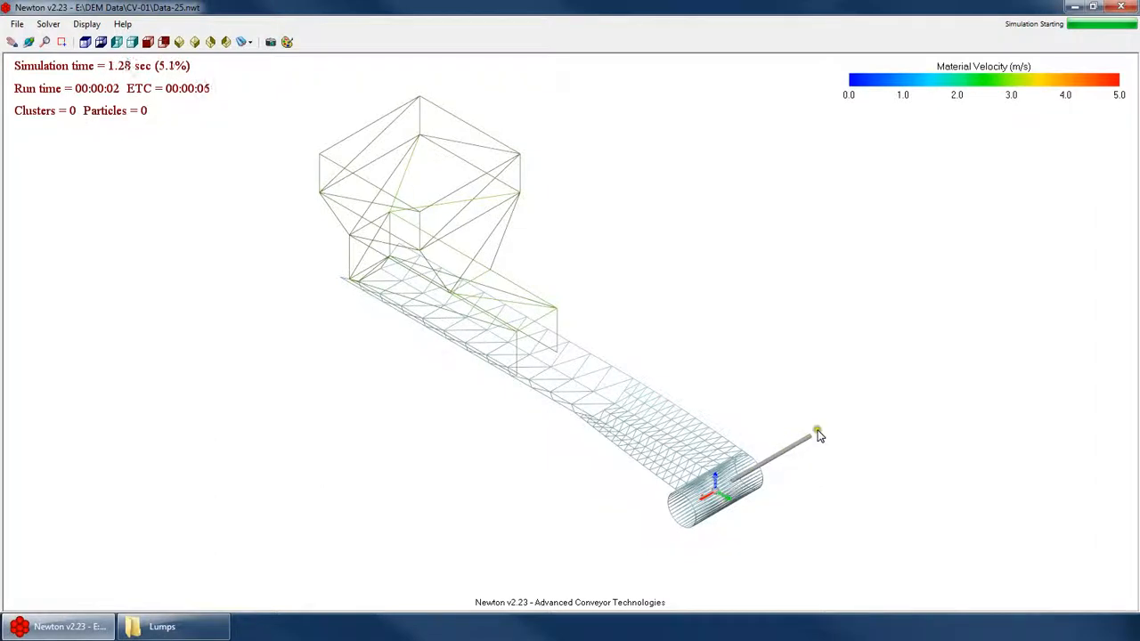
left_click(48, 24)
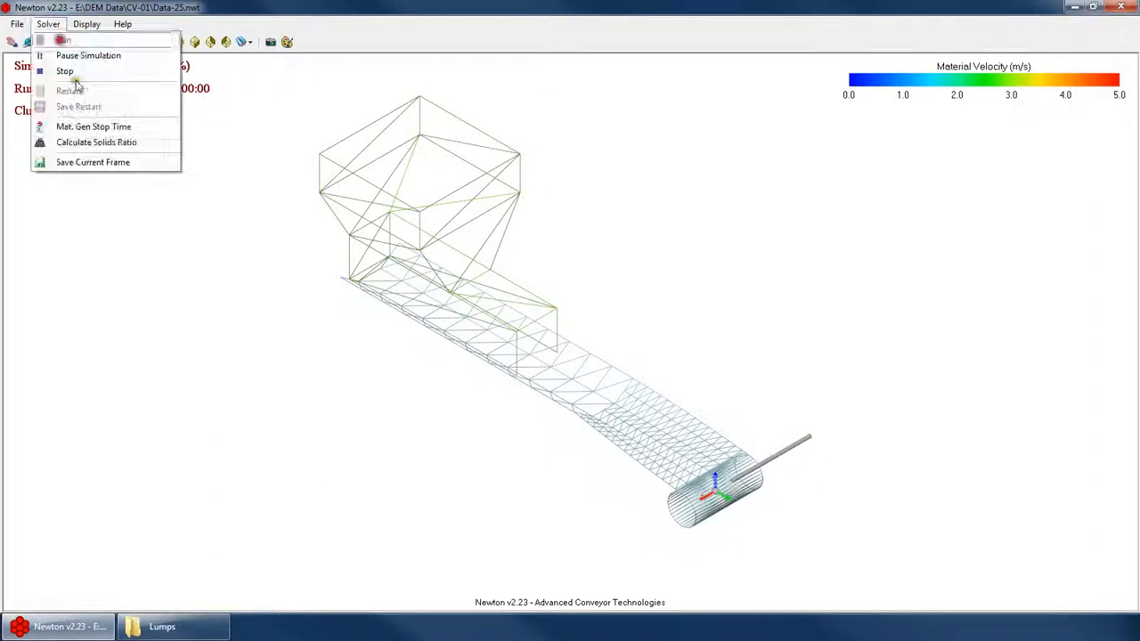
left_click(66, 71)
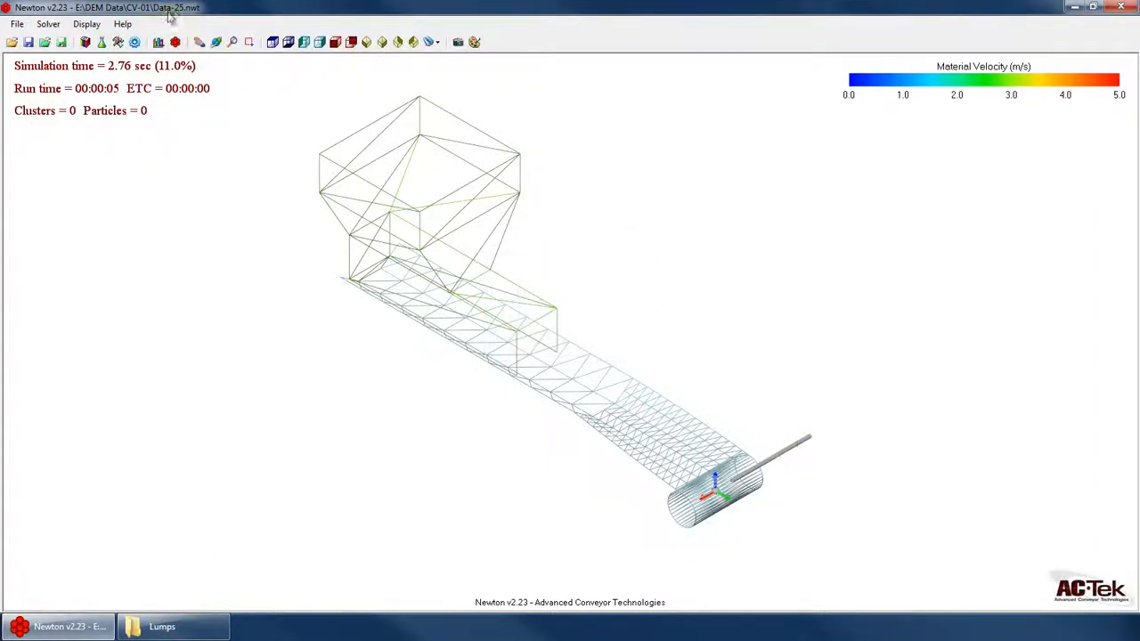
Return to the particle generation inputs and inspect the chains next to the pulley
left_click(134, 43)
scroll(571, 290, "down", 4)
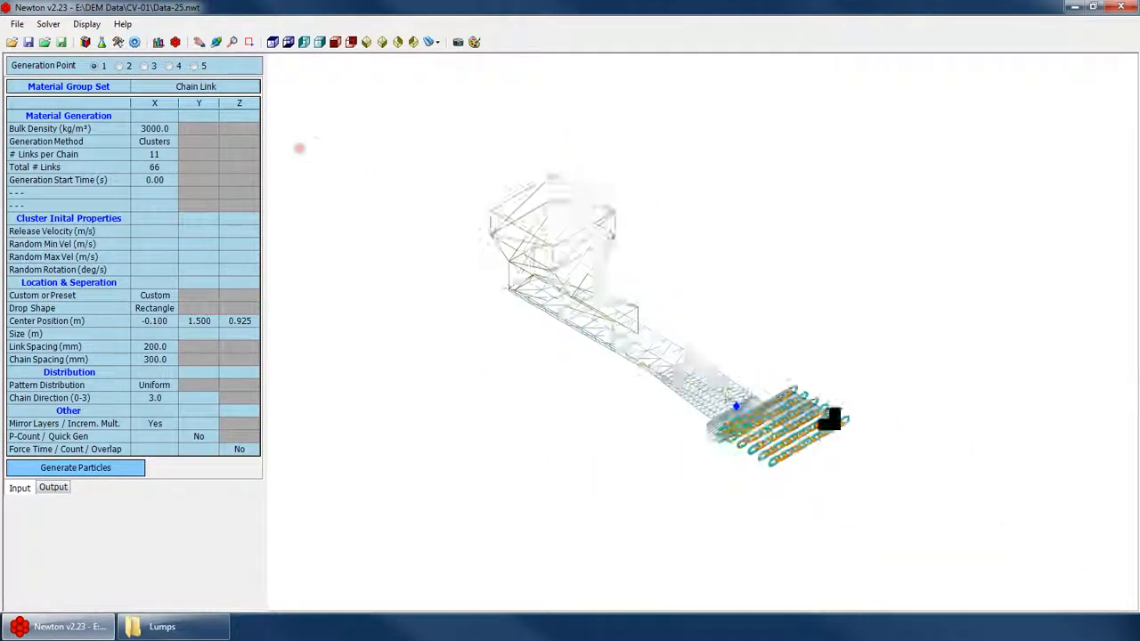
scroll(824, 418, "up", 7)
right_click(625, 277)
left_click(685, 304)
left_click_drag(668, 401, 560, 382)
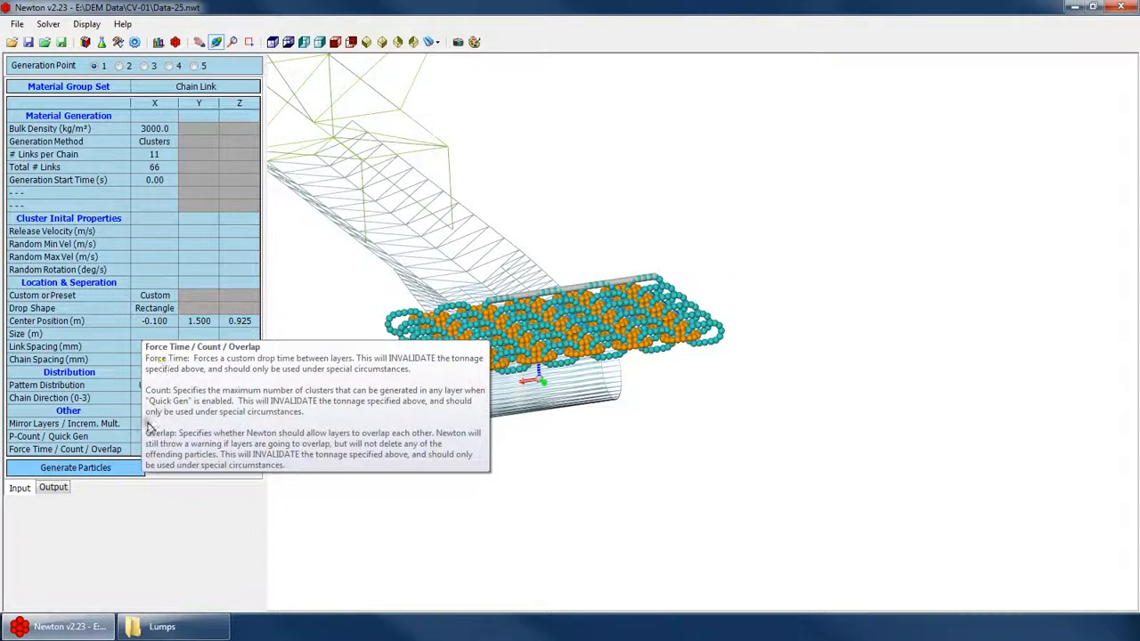
Set the two group types of the Chain Link set to Link - Vertical 1 and Link - Vertical 2
left_click(159, 42)
left_click(133, 77)
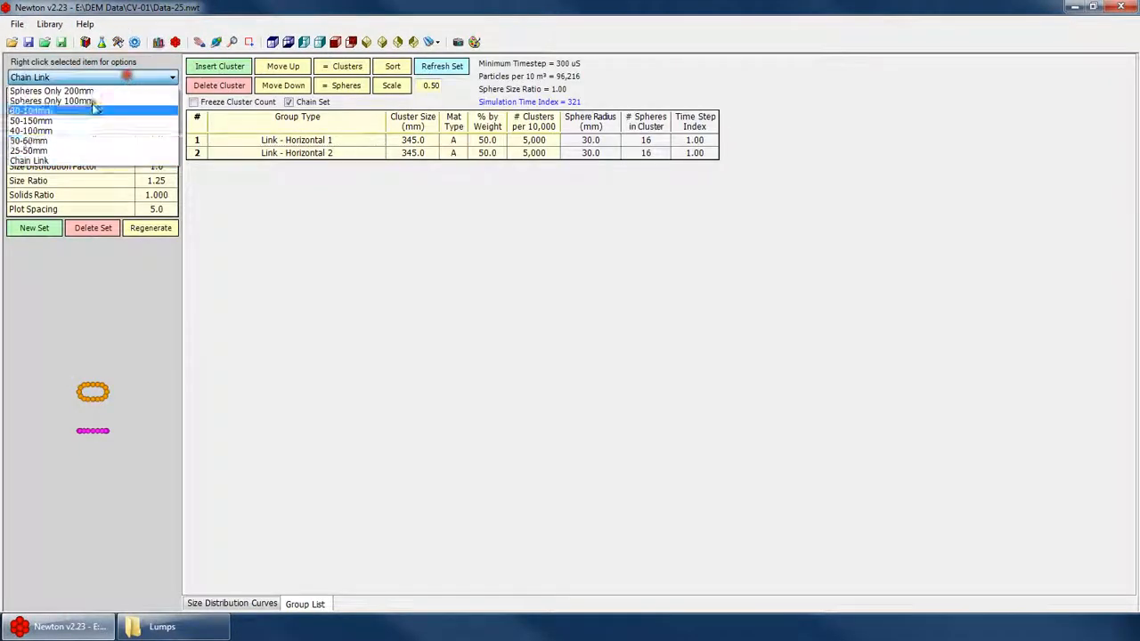
left_click(36, 161)
left_click(278, 141)
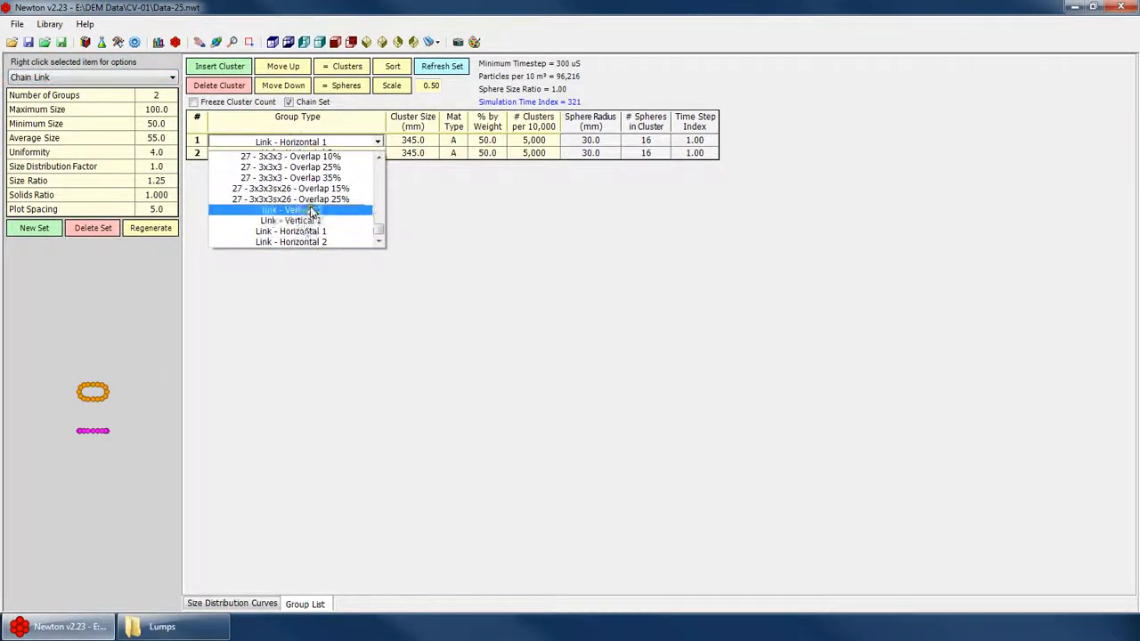
left_click(303, 209)
left_click(323, 153)
left_click(326, 222)
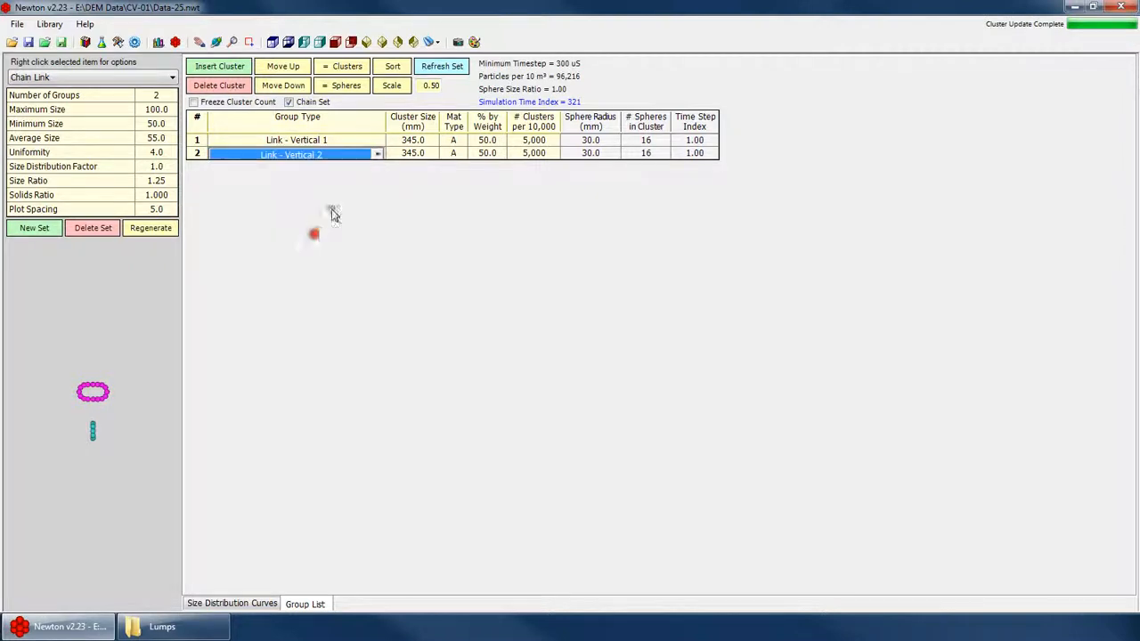
left_click(354, 143)
Clear the chain direction in the particle generation inputs, regenerate the particles and inspect the hanging chains
left_click(134, 42)
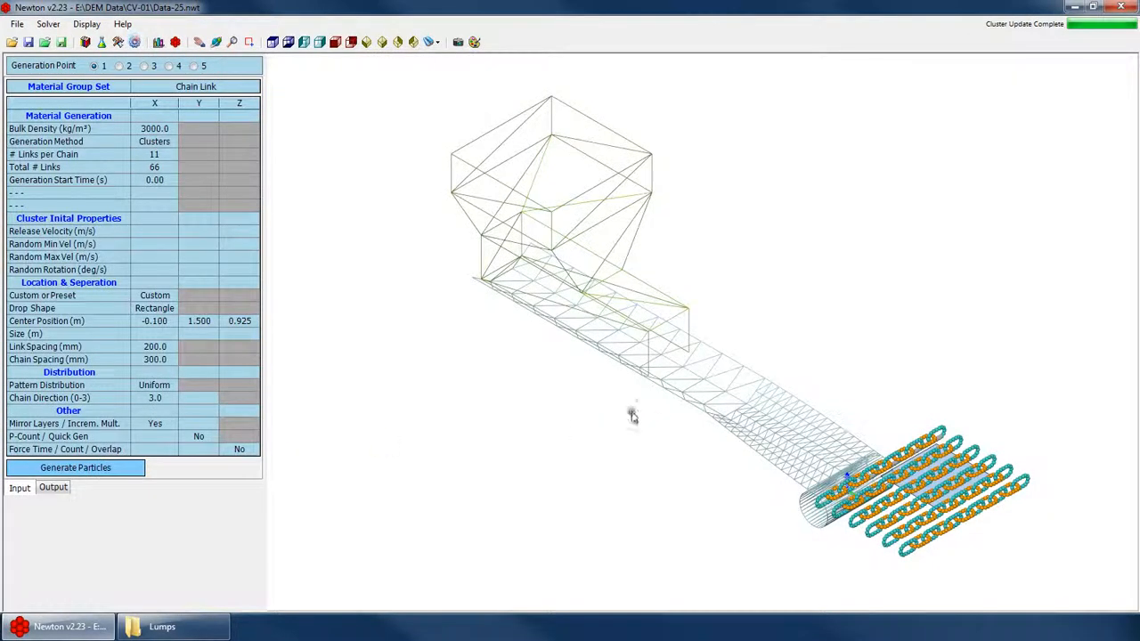
left_click(157, 399)
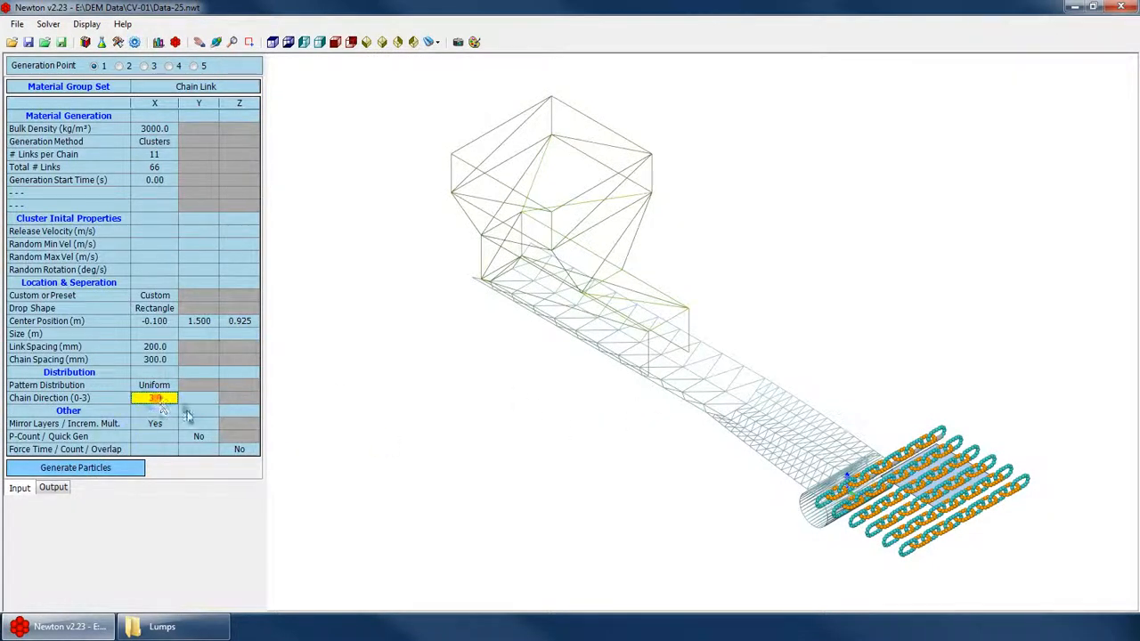
key("Delete")
left_click(94, 473)
key("Return")
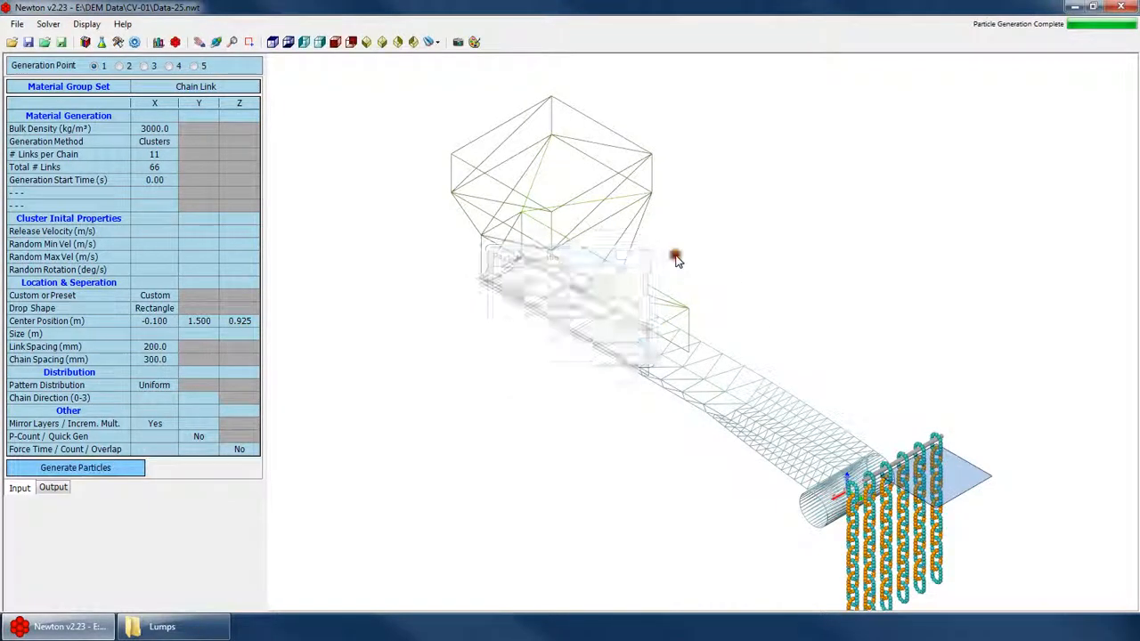
scroll(674, 257, "down", 3)
scroll(1054, 473, "up", 3)
scroll(997, 463, "up", 4)
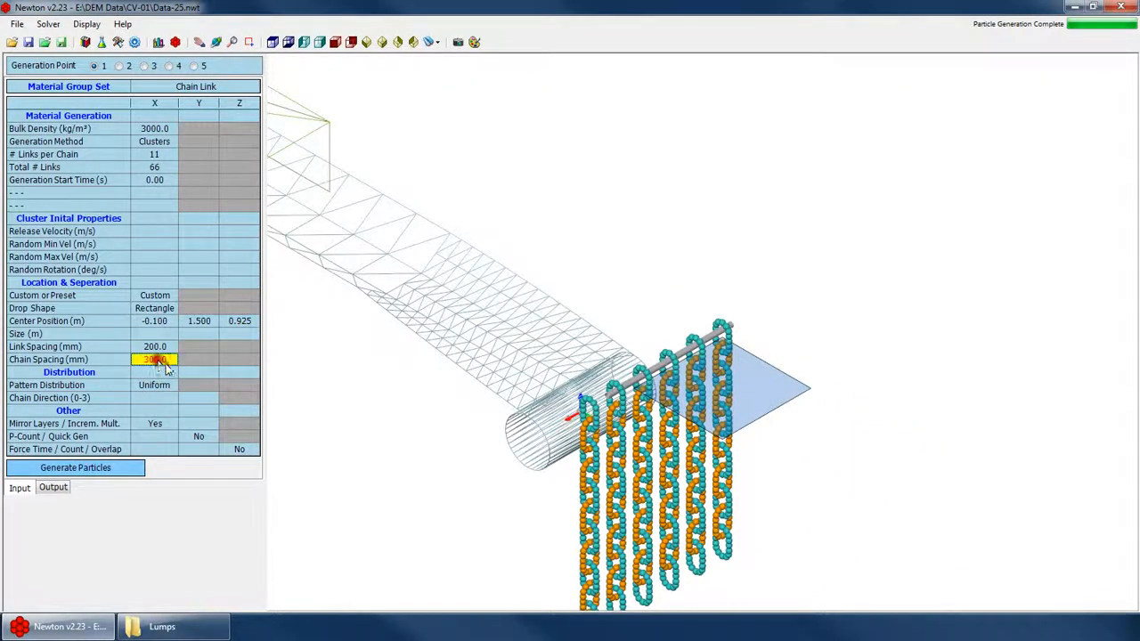
Set the chain spacing to 240 mm, regenerate the particles and inspect the curtain beside the pulley
type("240")
left_click(125, 468)
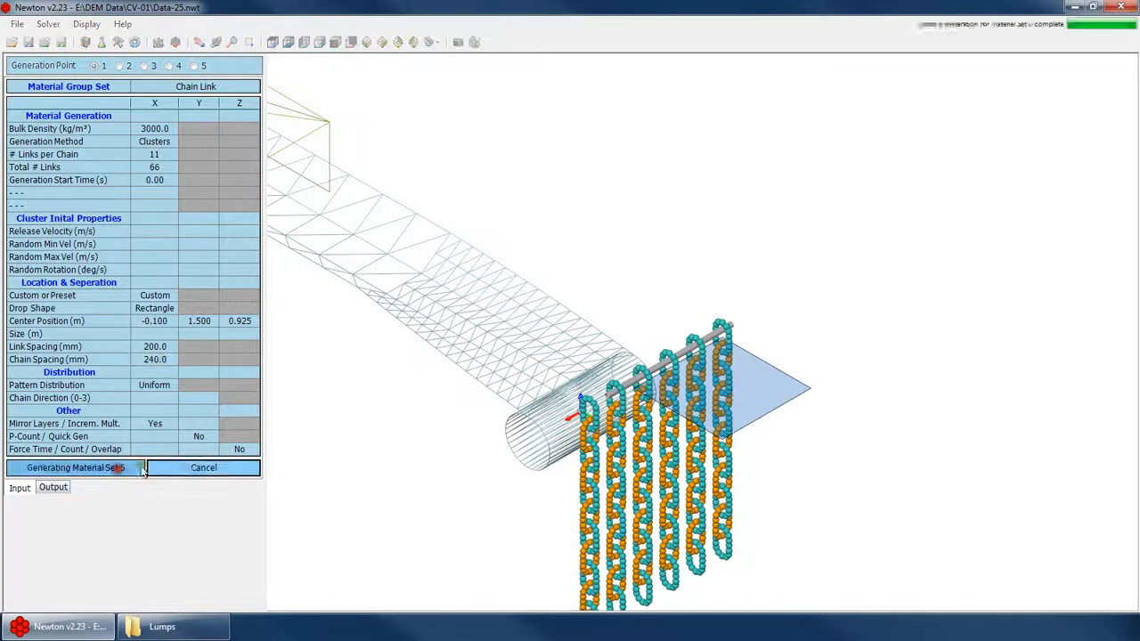
key("Return")
scroll(524, 307, "down", 4)
scroll(785, 480, "up", 4)
scroll(468, 325, "up", 4)
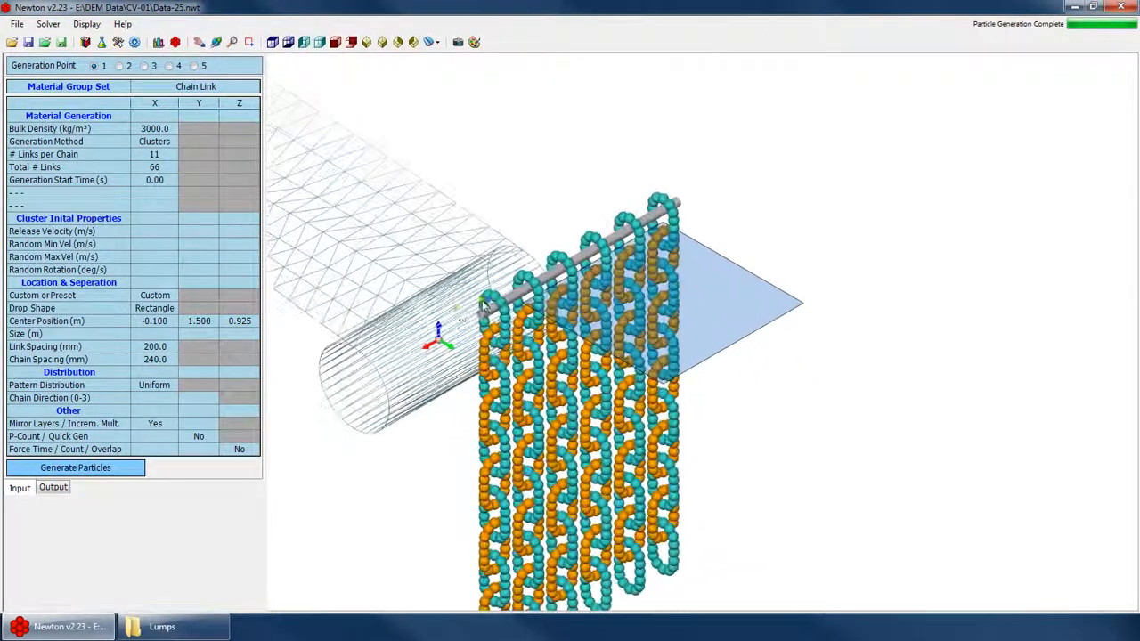
Set the chain direction to 1 and regenerate the particles to see how the curtain's row is oriented
left_click(147, 399)
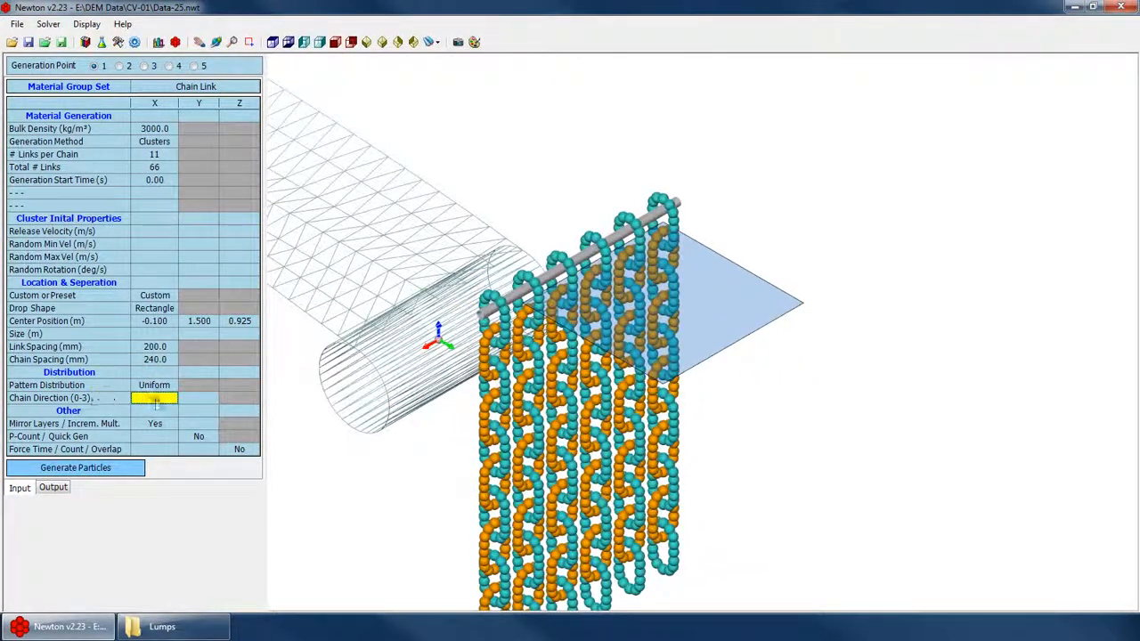
type("1")
left_click(115, 468)
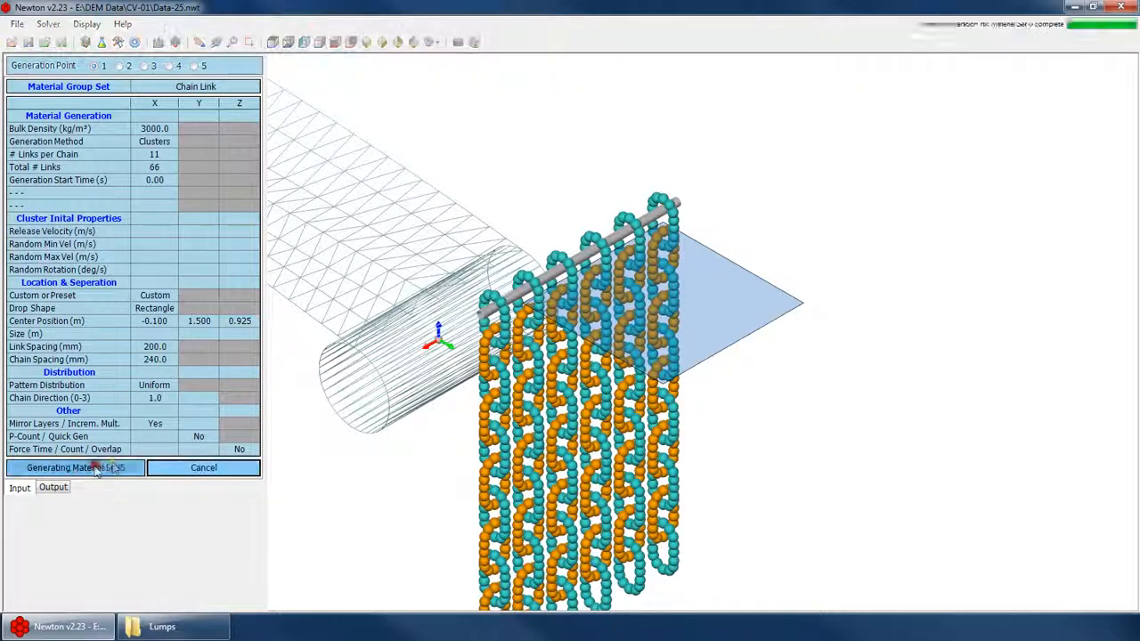
key("Return")
scroll(800, 360, "up", 3)
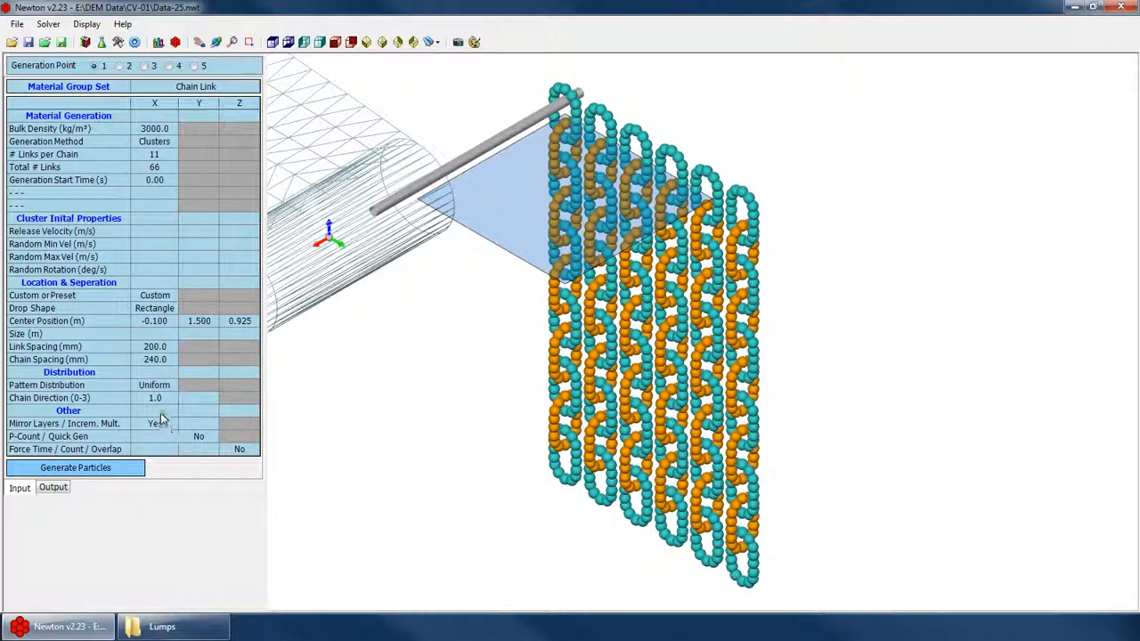
Regenerate the particles with the chain direction cleared and again with it set to 1, comparing the curtain against the support bar
left_click(107, 468)
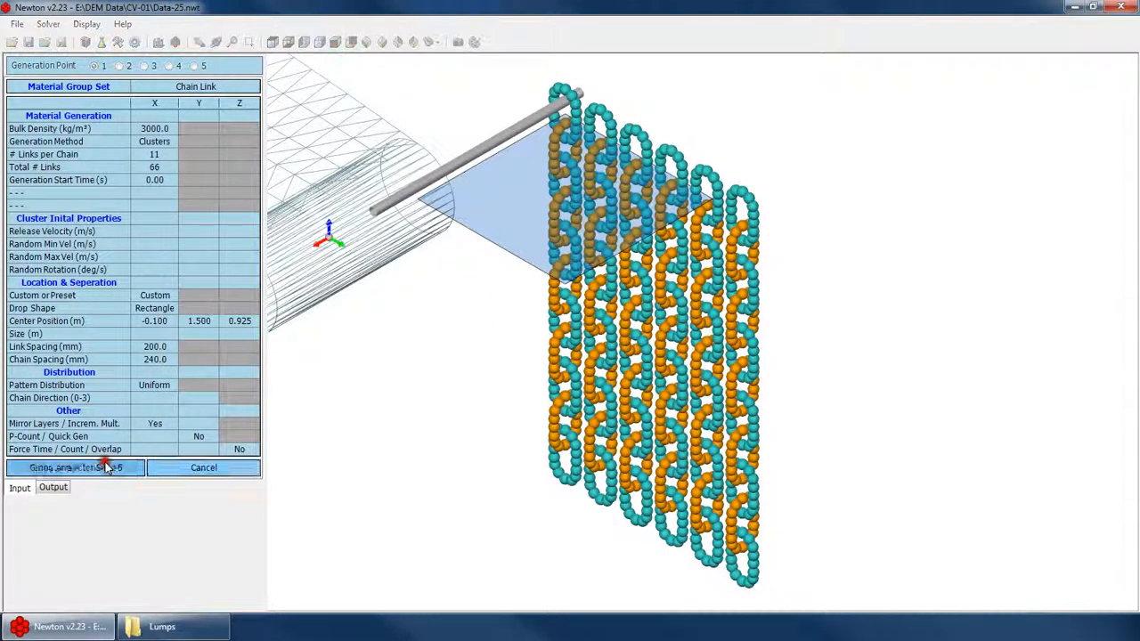
key("Return")
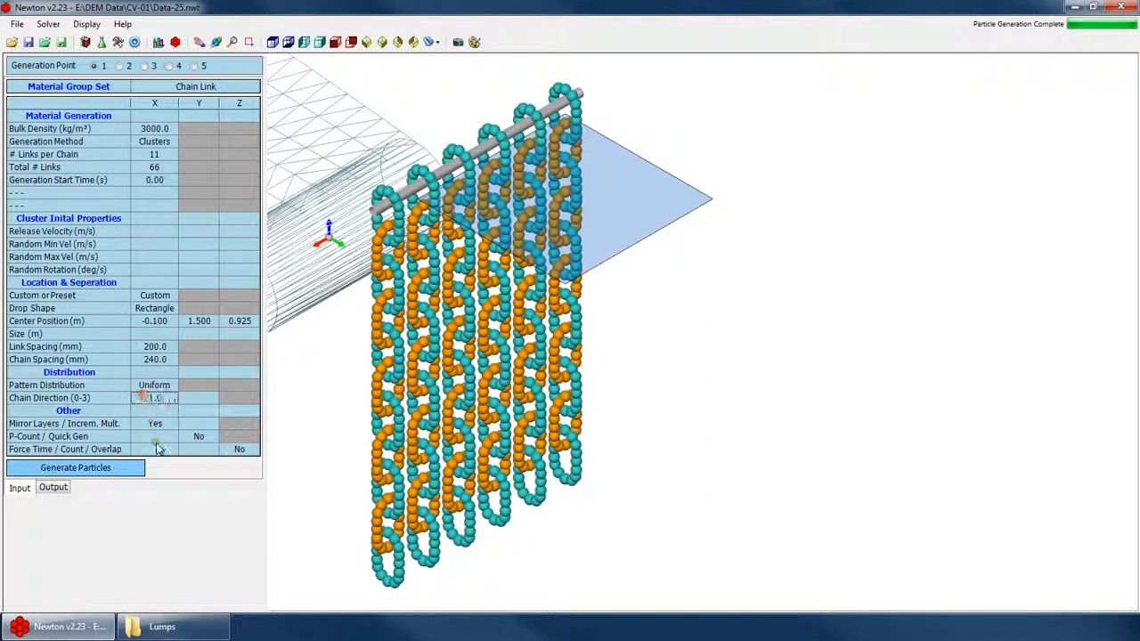
left_click(116, 467)
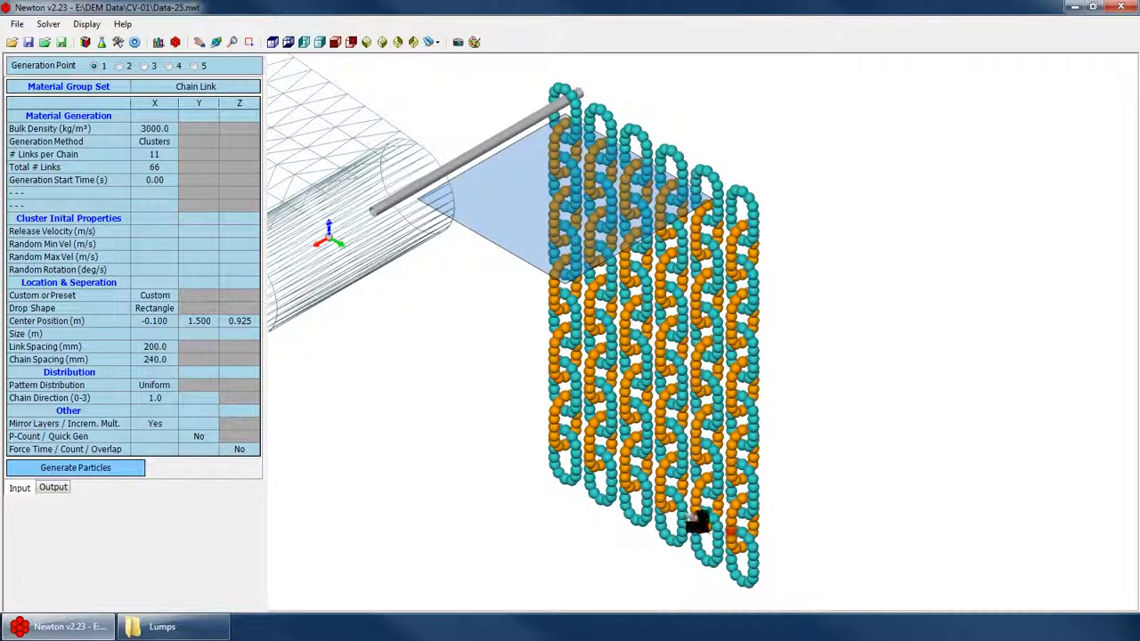
scroll(697, 522, "down", 3)
scroll(659, 285, "up", 3)
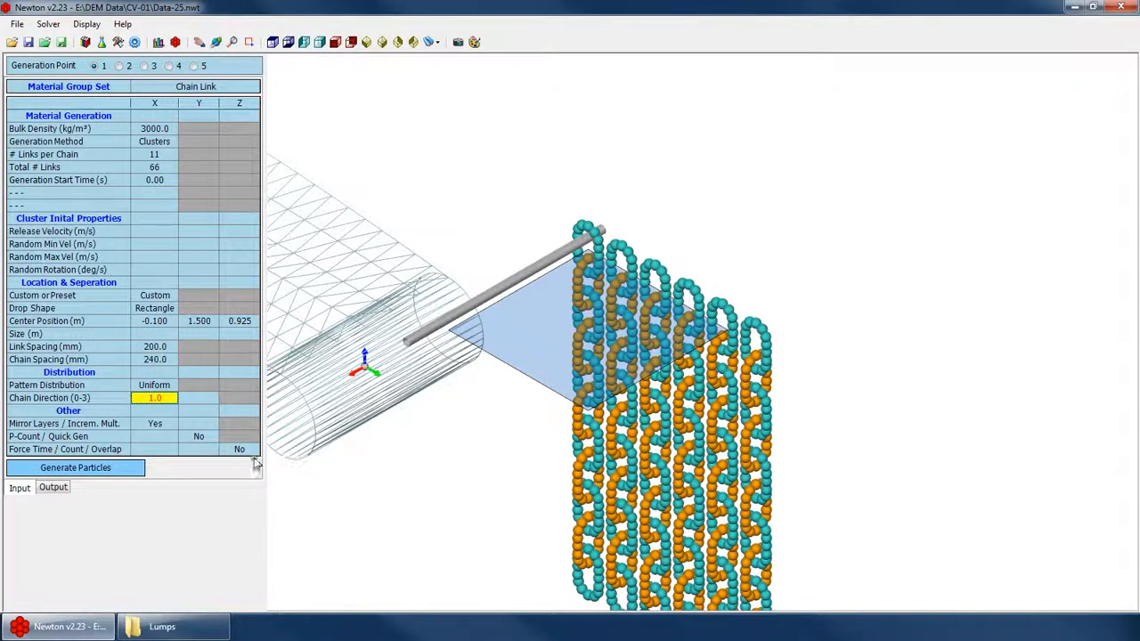
Clear the chain direction, regenerate the particles and inspect the chains on the support bar from above and at an angle
left_click(273, 41)
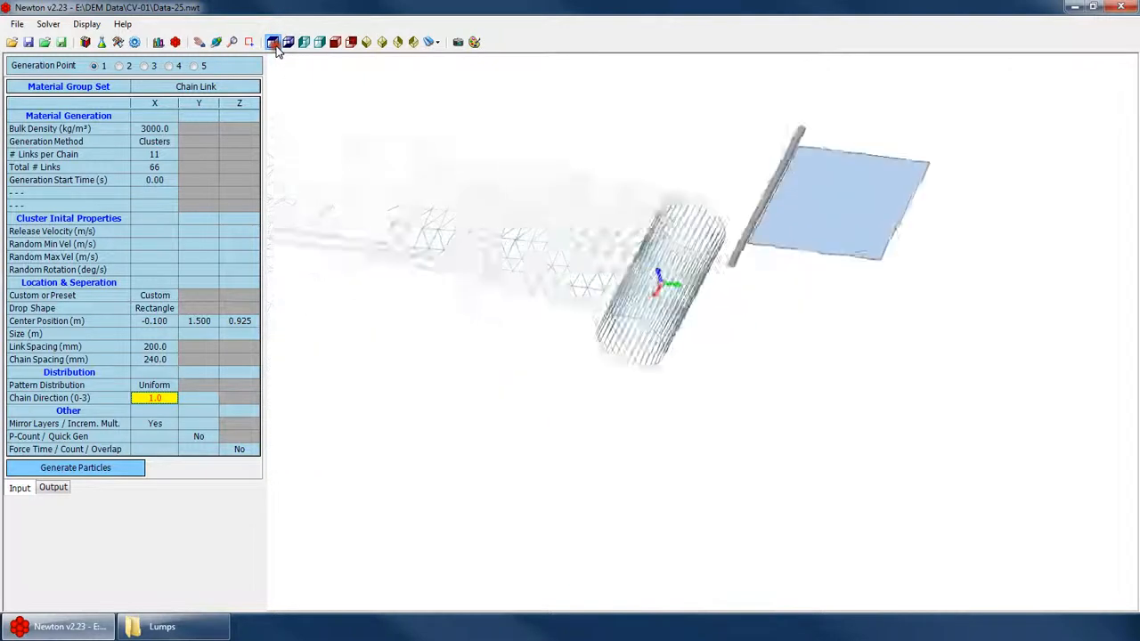
left_click(134, 468)
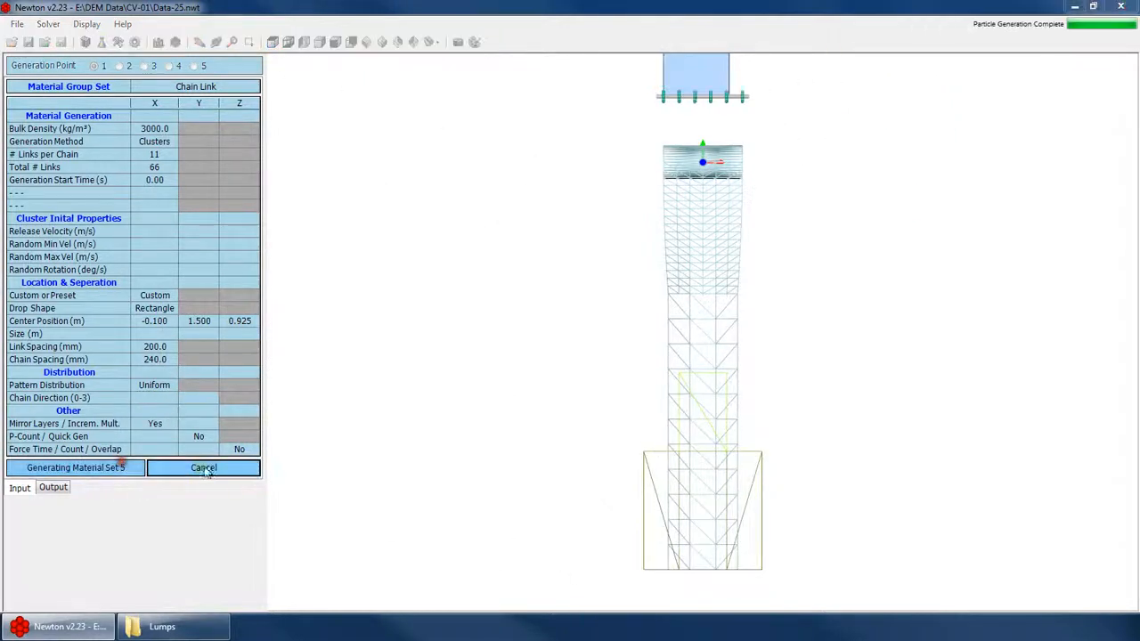
scroll(740, 356, "up", 5)
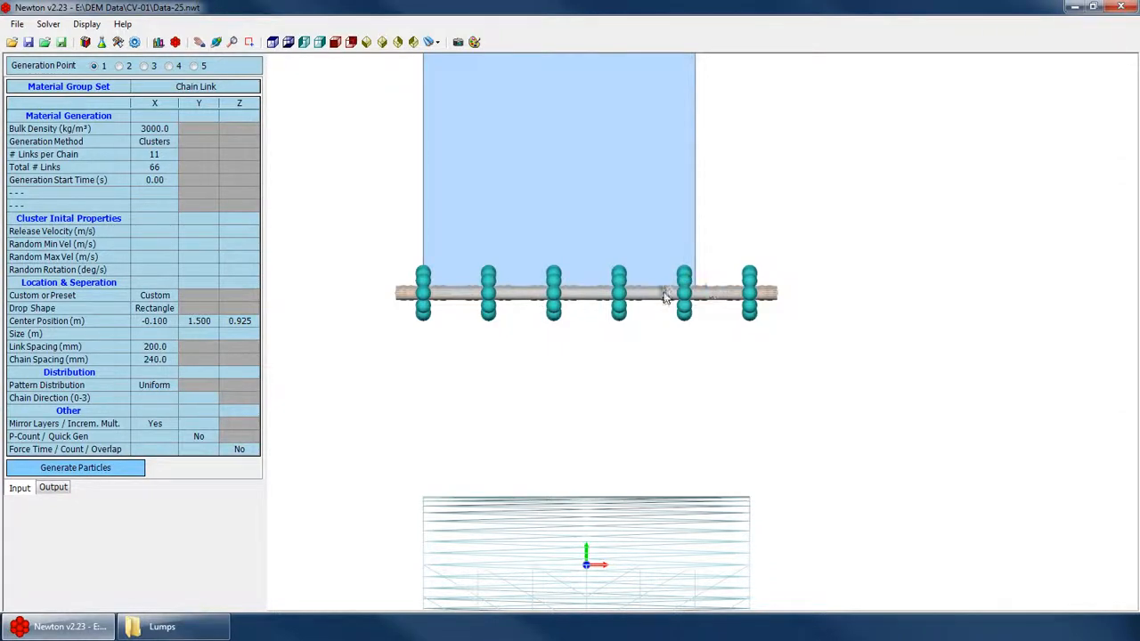
scroll(616, 297, "down", 3)
right_click(623, 303)
left_click(667, 329)
left_click_drag(615, 338, 586, 366)
scroll(585, 364, "up", 2)
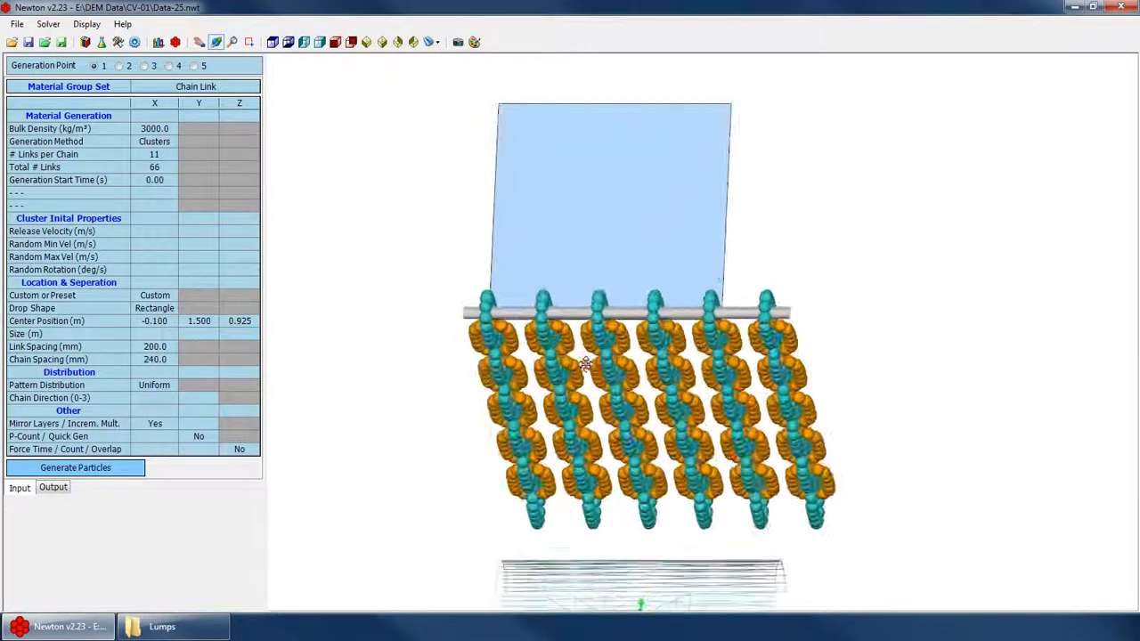
left_click_drag(484, 331, 476, 280)
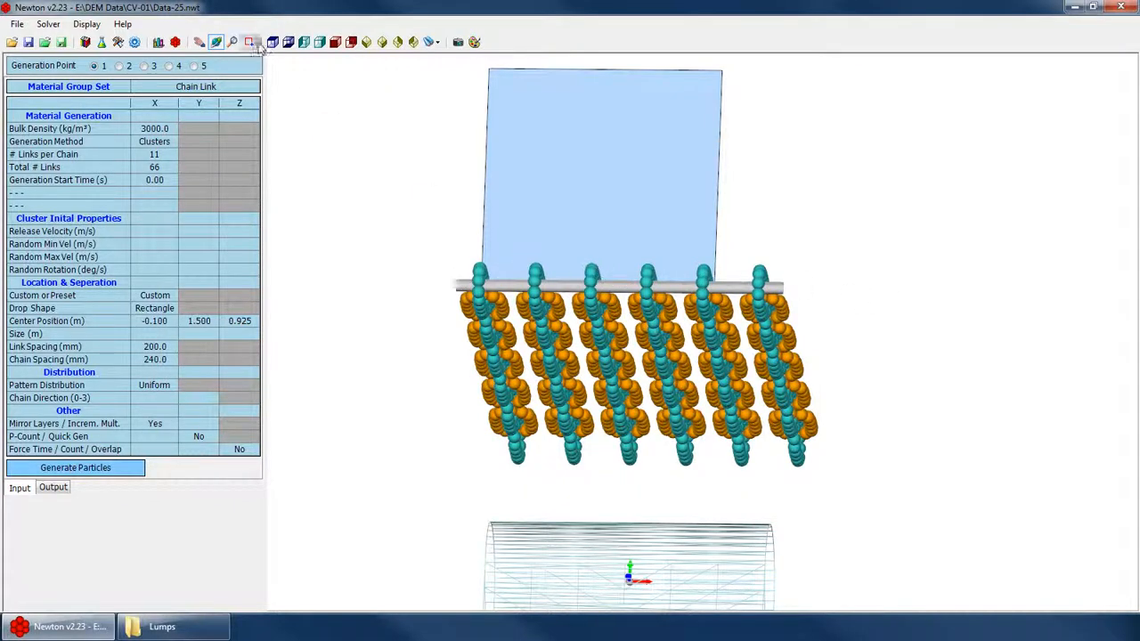
Move Link - Vertical 2 above Link - Vertical 1 in the Chain Link set, regenerate the particles and inspect the top links
left_click(158, 42)
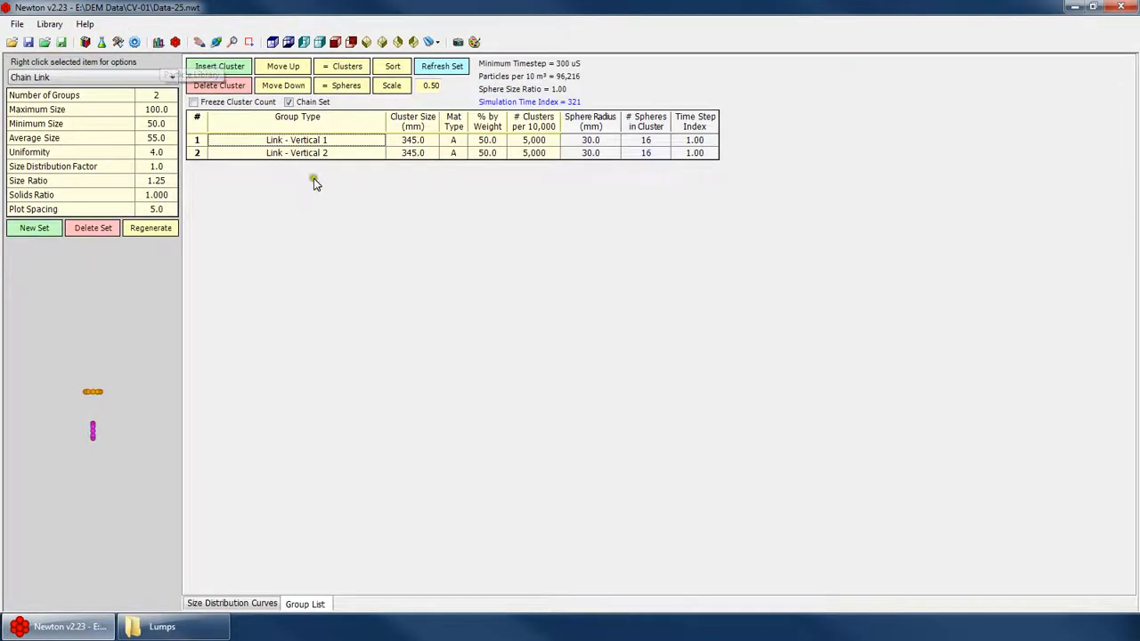
left_click(326, 153)
left_click(281, 68)
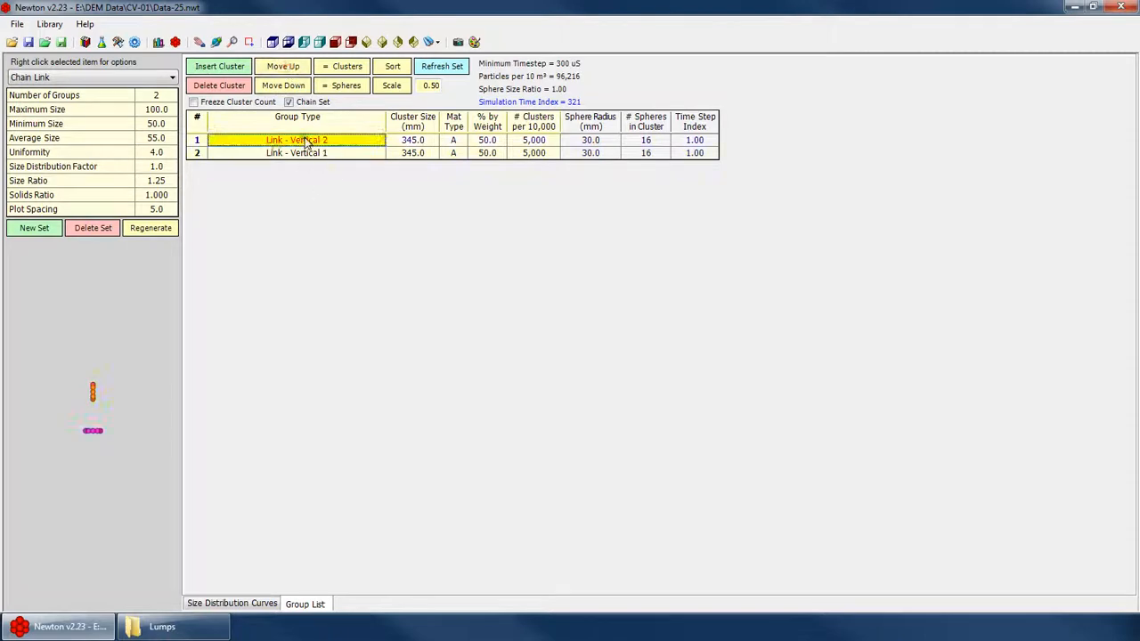
left_click(147, 43)
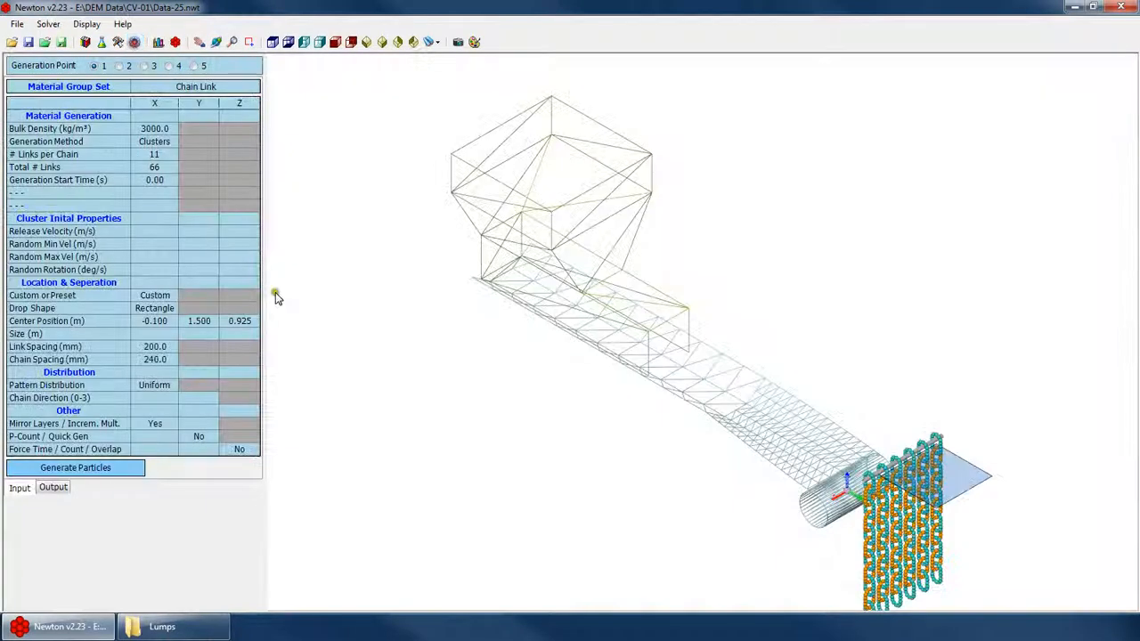
left_click(102, 465)
key("Return")
scroll(1021, 547, "up", 6)
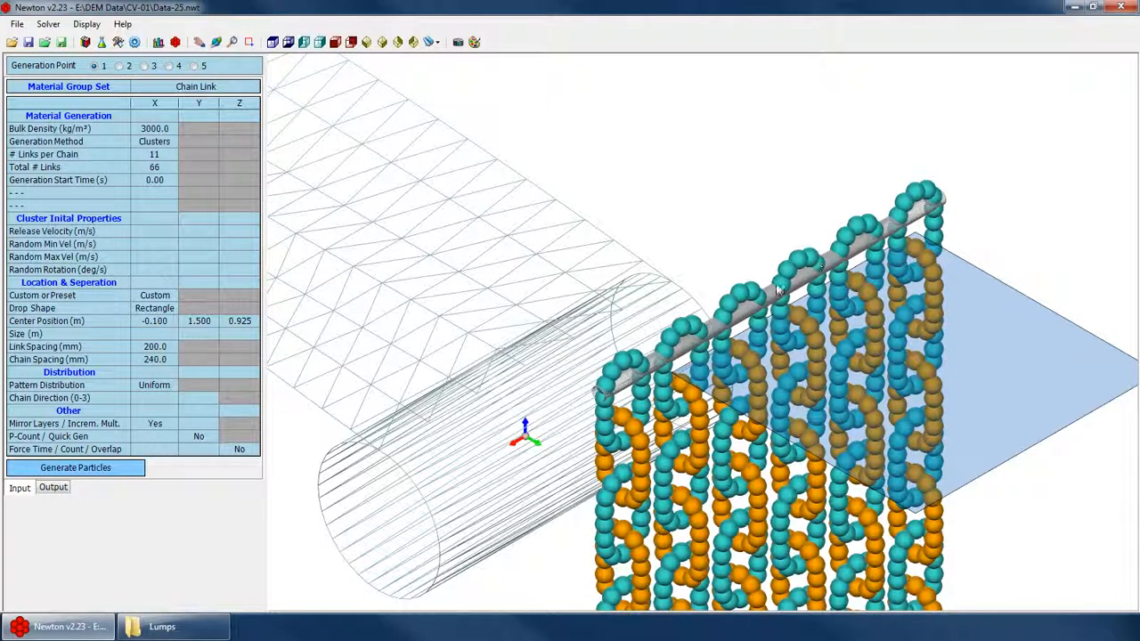
scroll(387, 190, "down", 4)
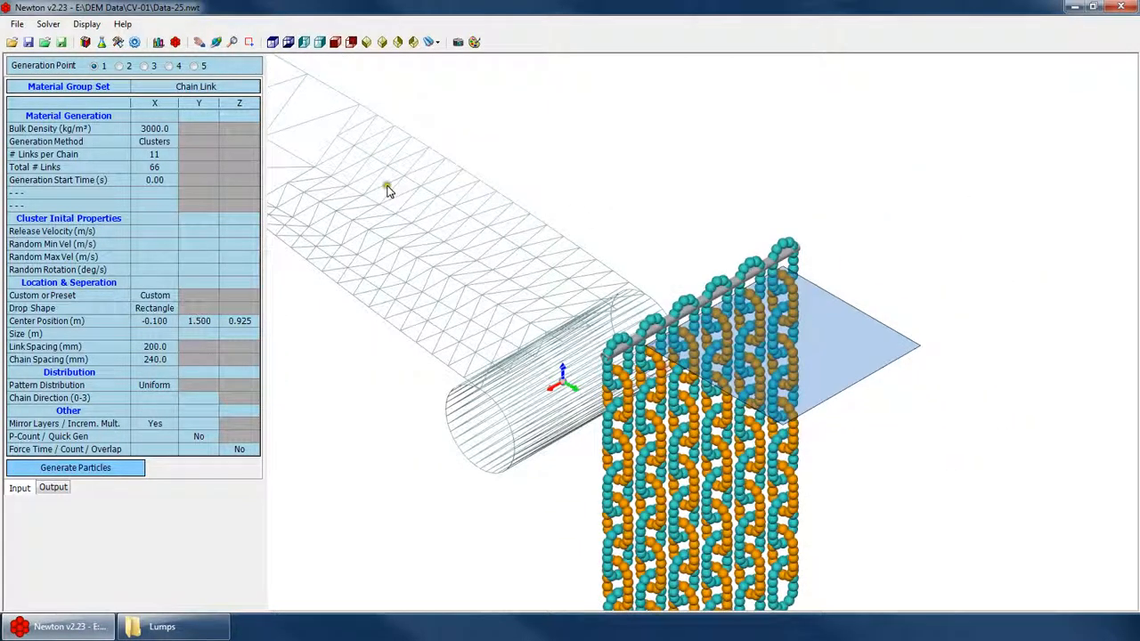
Move Link - Vertical 1 back to the first row of the Chain Link group list
left_click(159, 42)
left_click(346, 152)
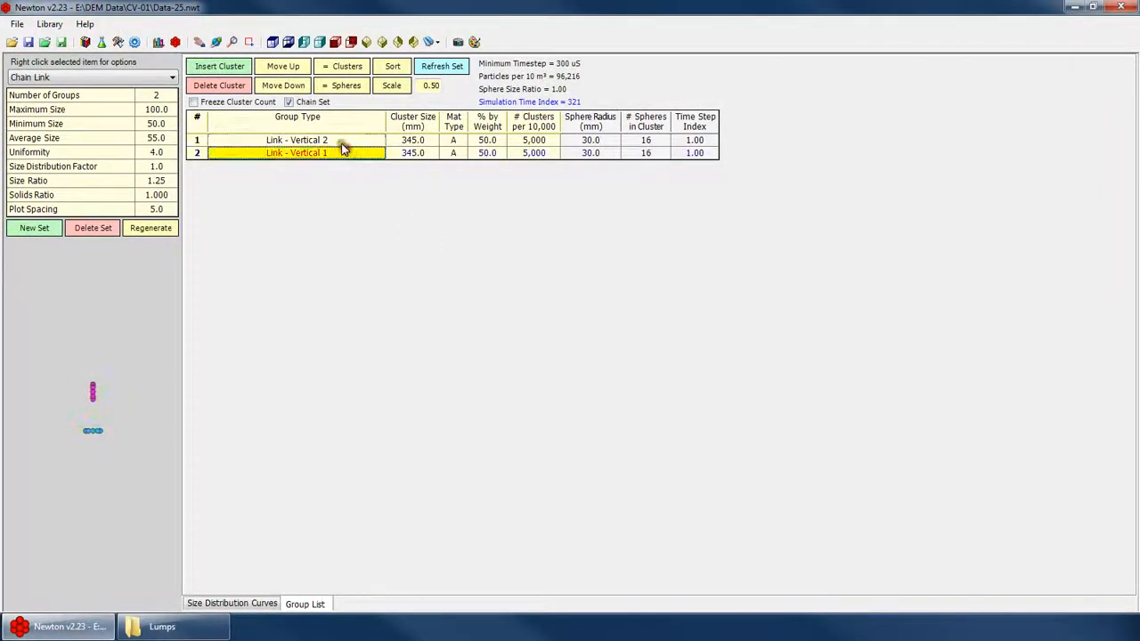
left_click(287, 66)
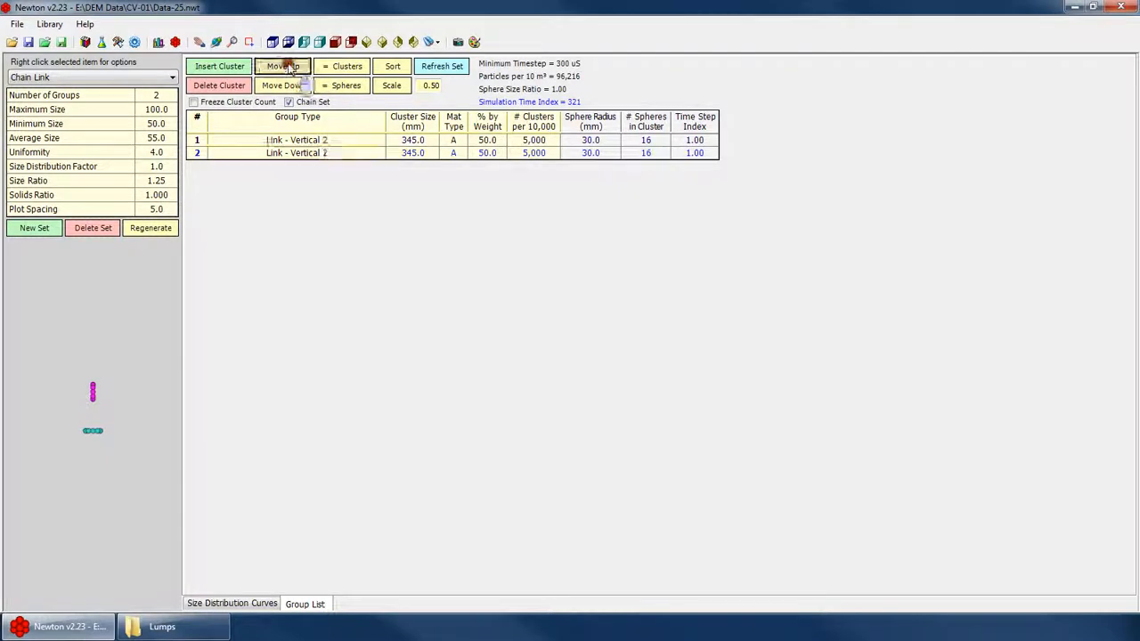
left_click(333, 157)
Orbit the cluster preview of the Chain Link set to examine the orientation of the two vertical links
right_click(131, 472)
left_click(157, 440)
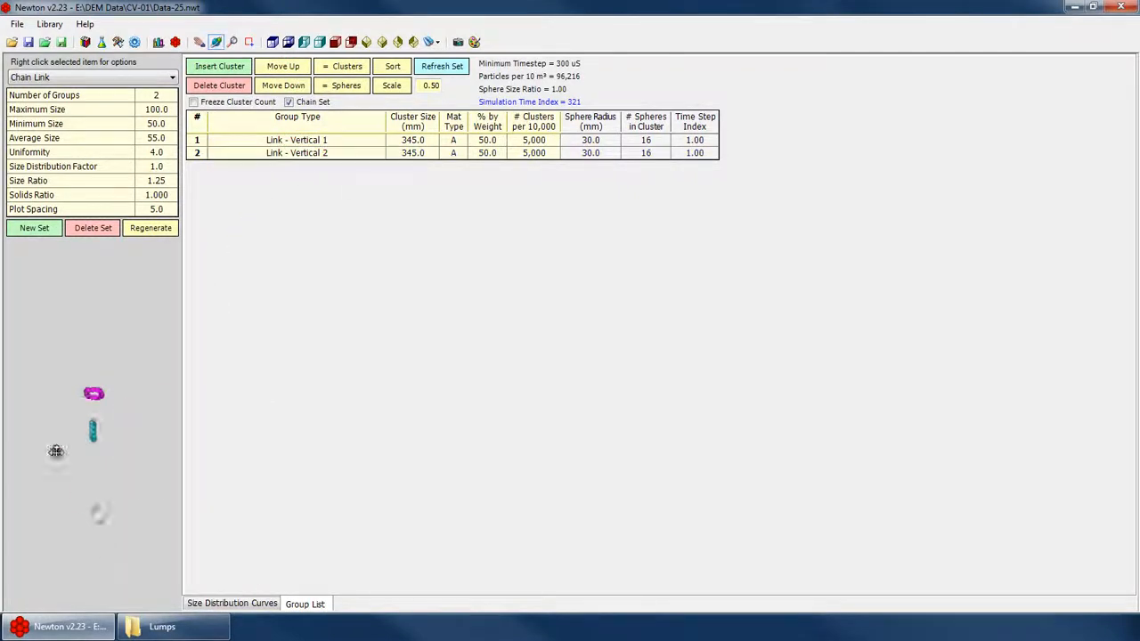
left_click_drag(56, 453, 93, 423)
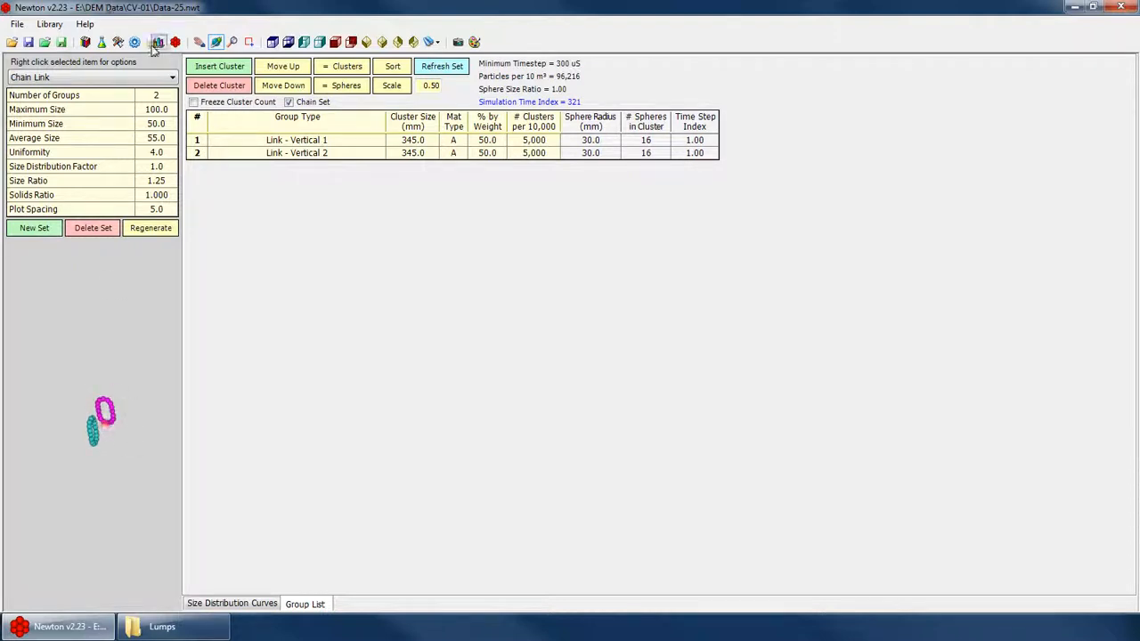
left_click_drag(89, 433, 111, 431)
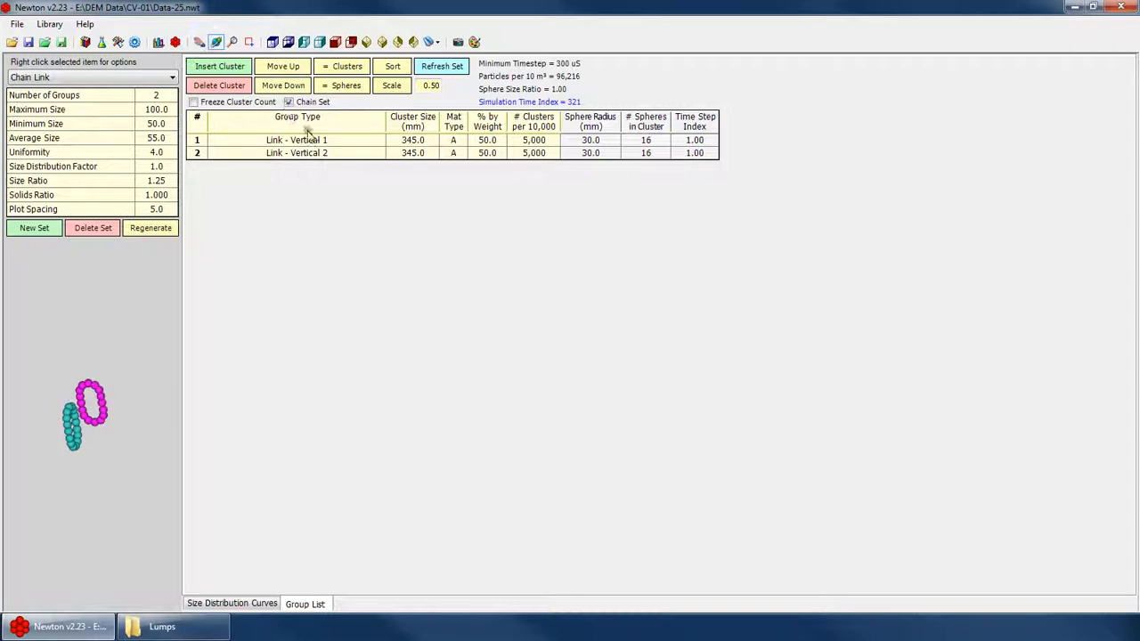
Examine the Link - Horizontal 2 cluster geometry and the generated curtain, and return to the Chain Link group list
left_click(177, 43)
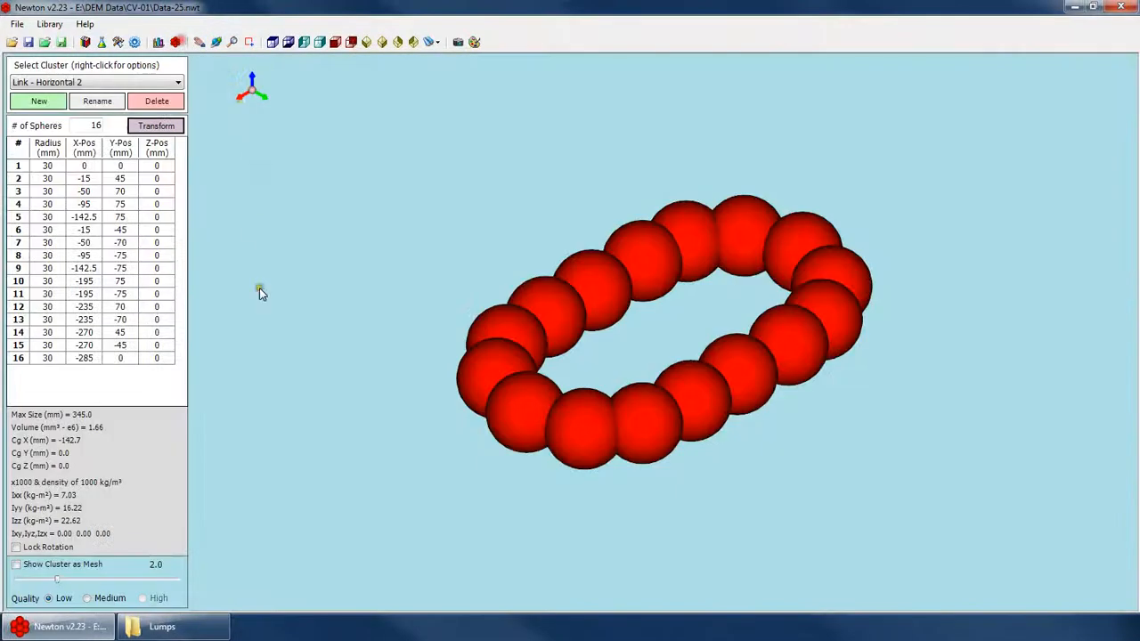
left_click(135, 43)
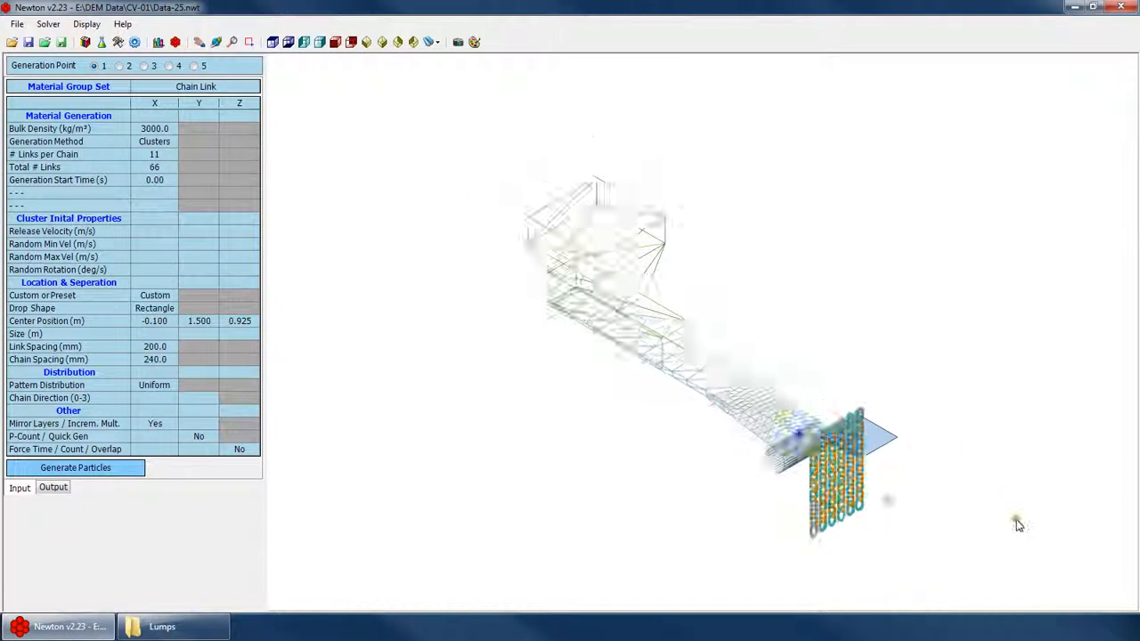
left_click(158, 43)
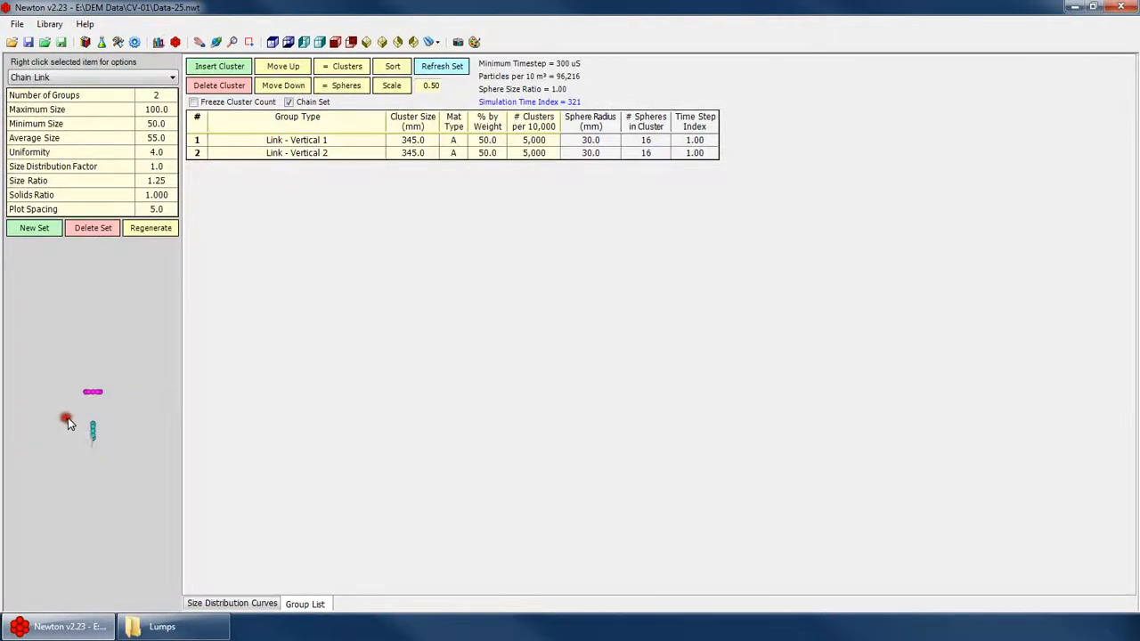
Rotate the preview again until the two vertical links stand upright side by side for comparison
right_click(90, 405)
left_click(122, 433)
left_click_drag(55, 392, 56, 300)
left_click_drag(113, 446, 87, 444)
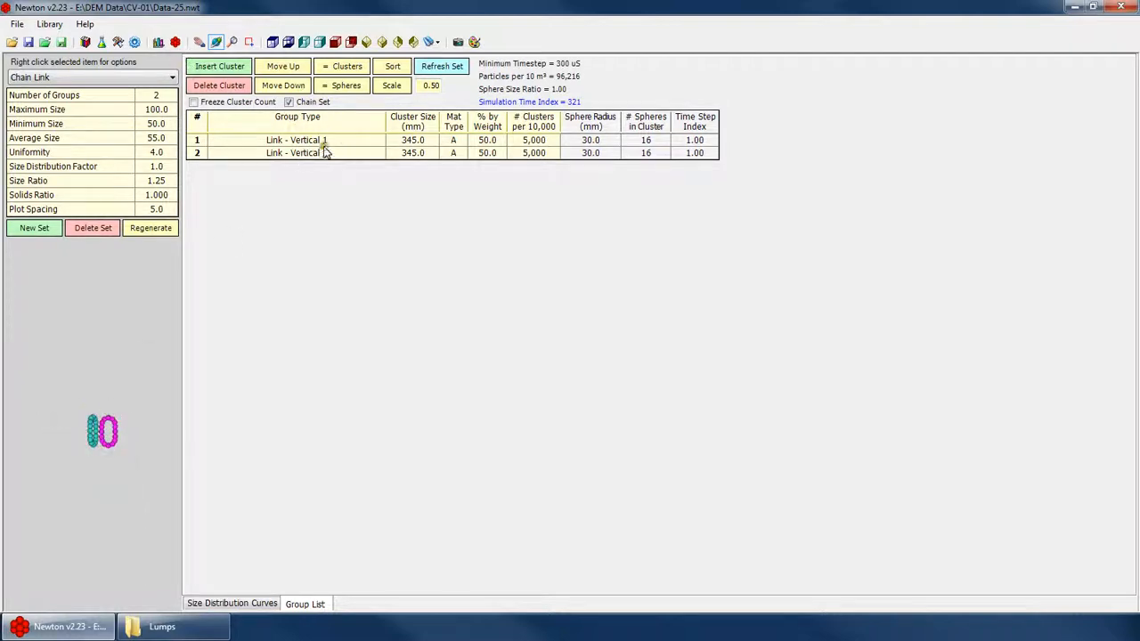
Generate the particles for the chain curtain from the Chain Link material group set
left_click(133, 43)
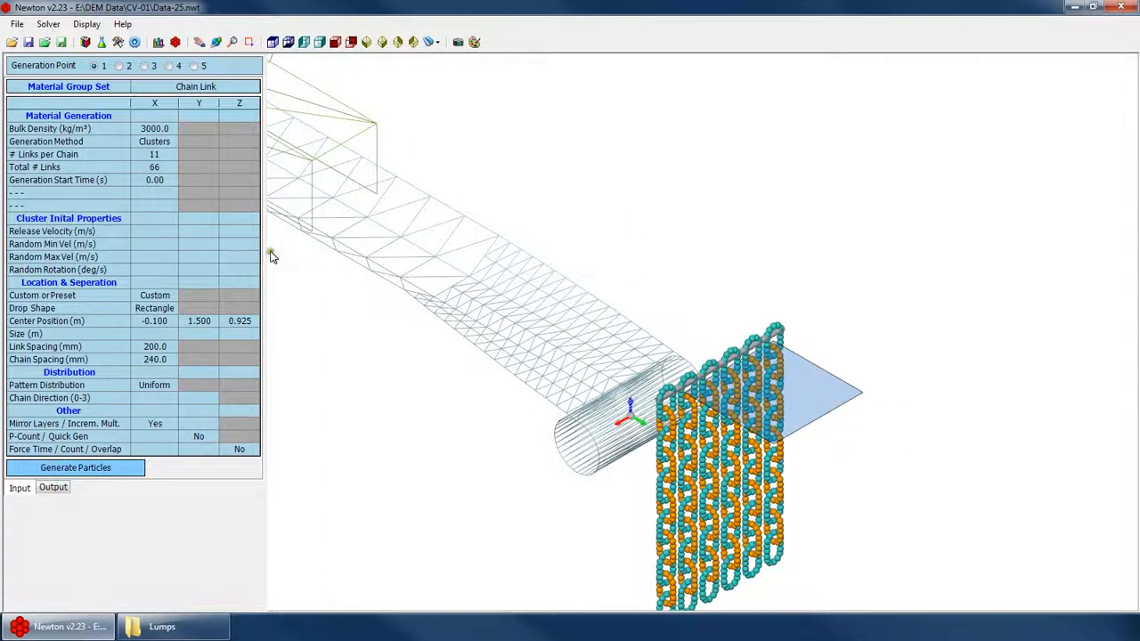
left_click(128, 465)
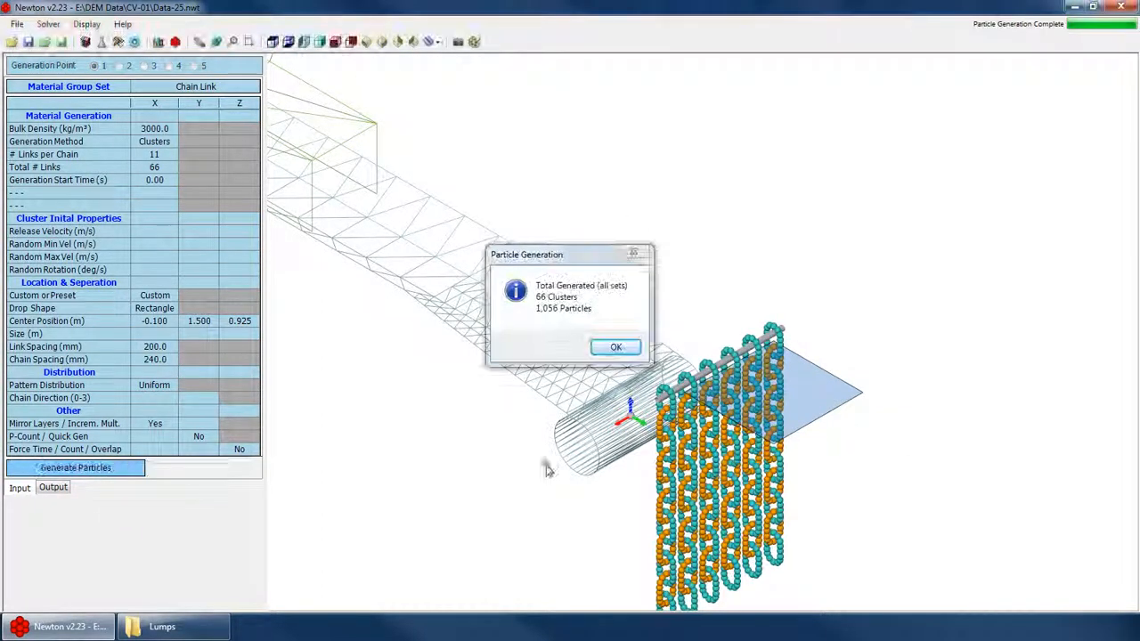
key("Return")
scroll(869, 543, "up", 4)
scroll(461, 304, "down", 3)
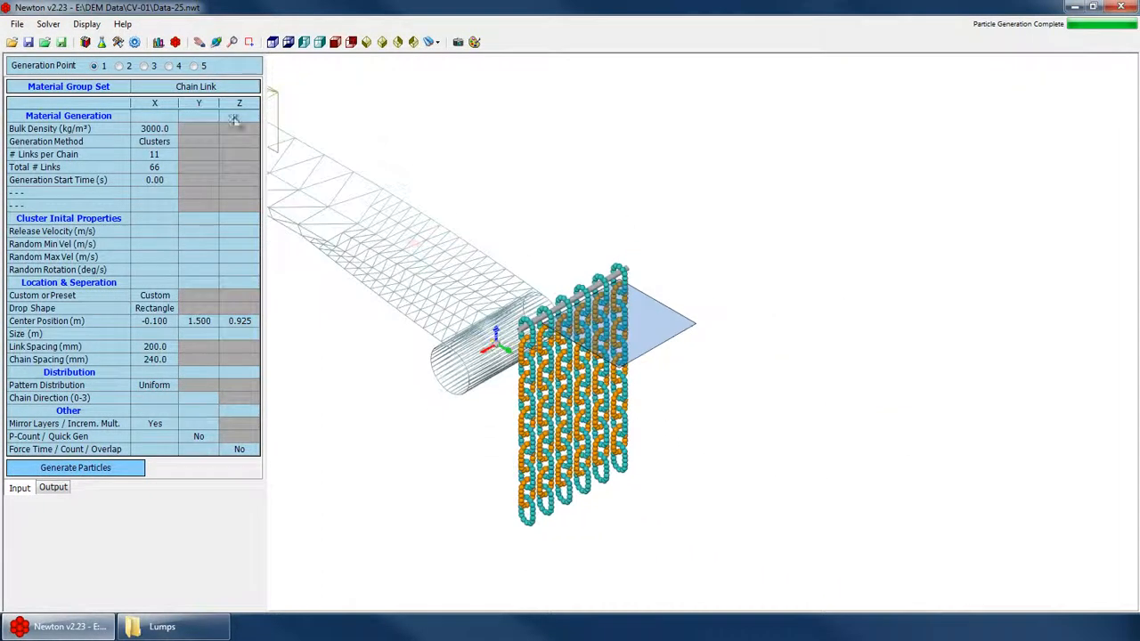
Set the playback file save time interval to 0.005 s and run the simulation
left_click(86, 42)
left_click(214, 114)
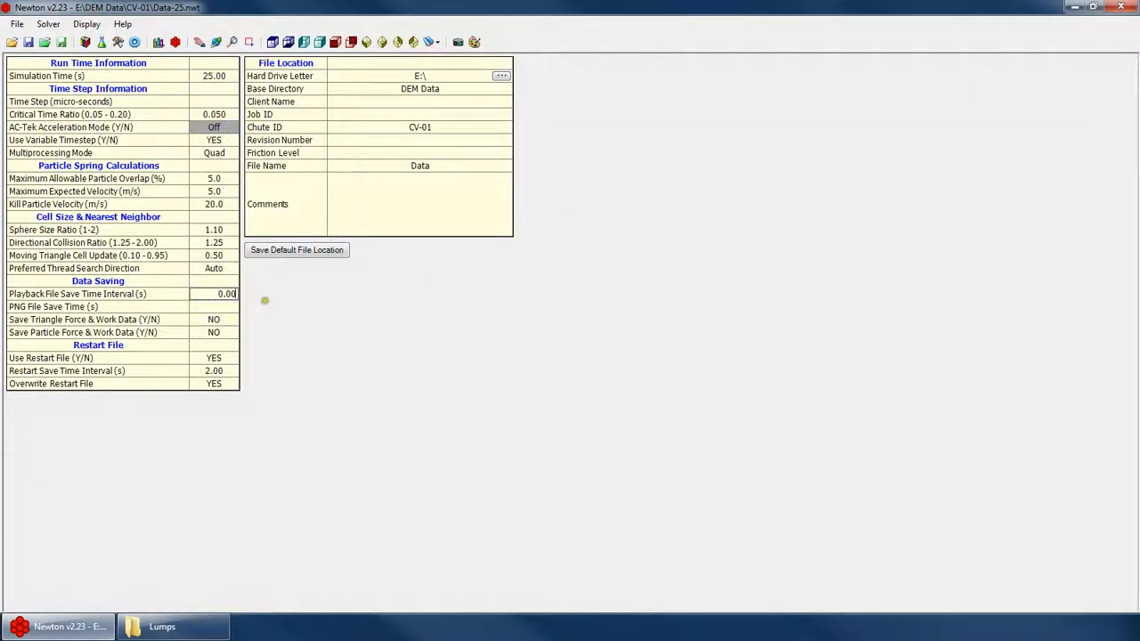
left_click(135, 42)
left_click(48, 24)
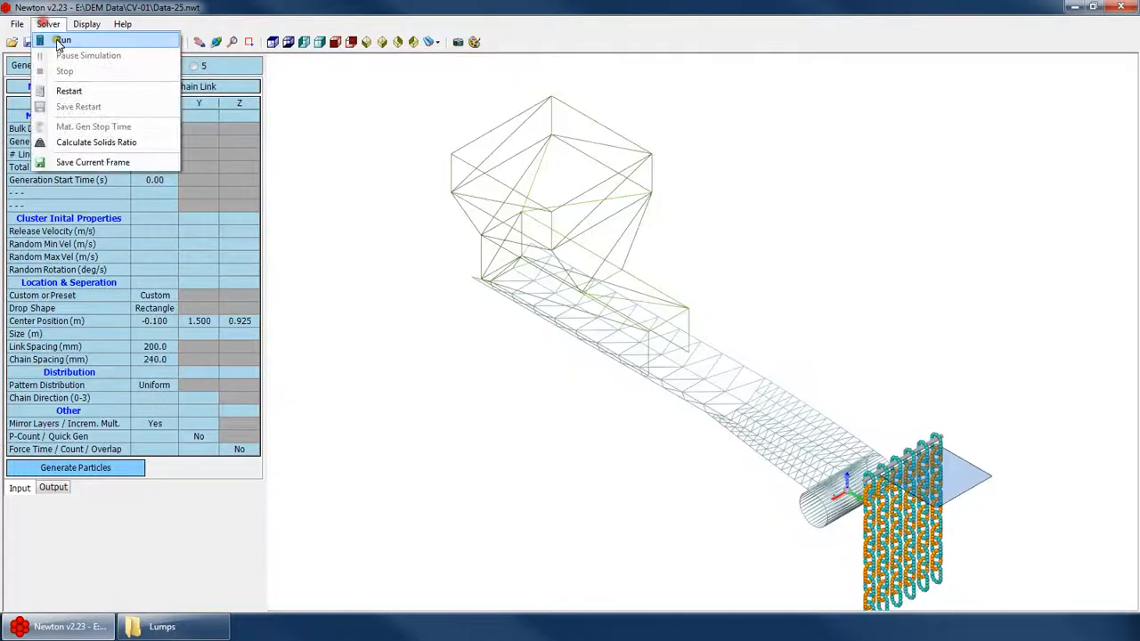
left_click(55, 37)
Examine the chains hanging from the bar up close during the run, and stop the simulation
scroll(791, 537, "up", 4)
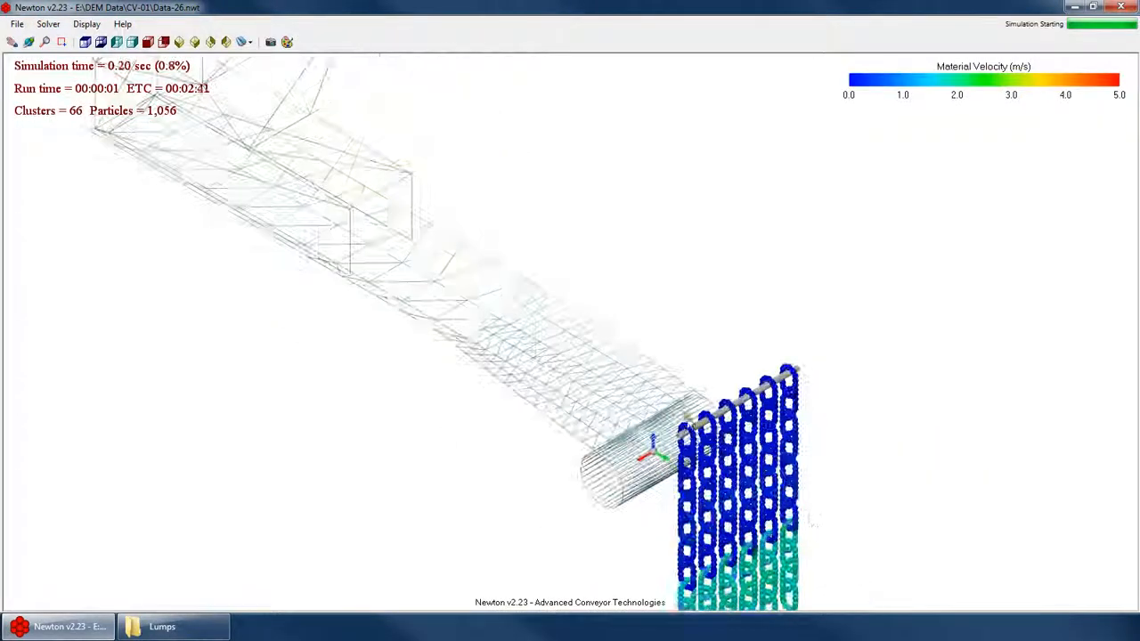
middle_click_drag(778, 520, 636, 356)
scroll(585, 333, "up", 1)
scroll(592, 316, "up", 2)
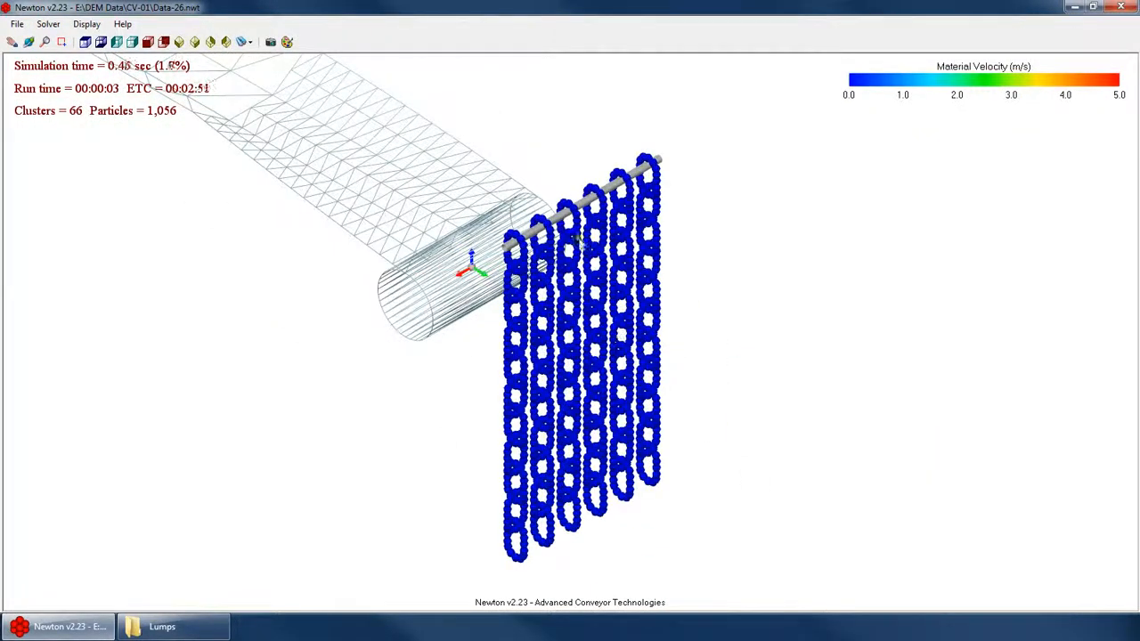
left_click(48, 24)
left_click(55, 37)
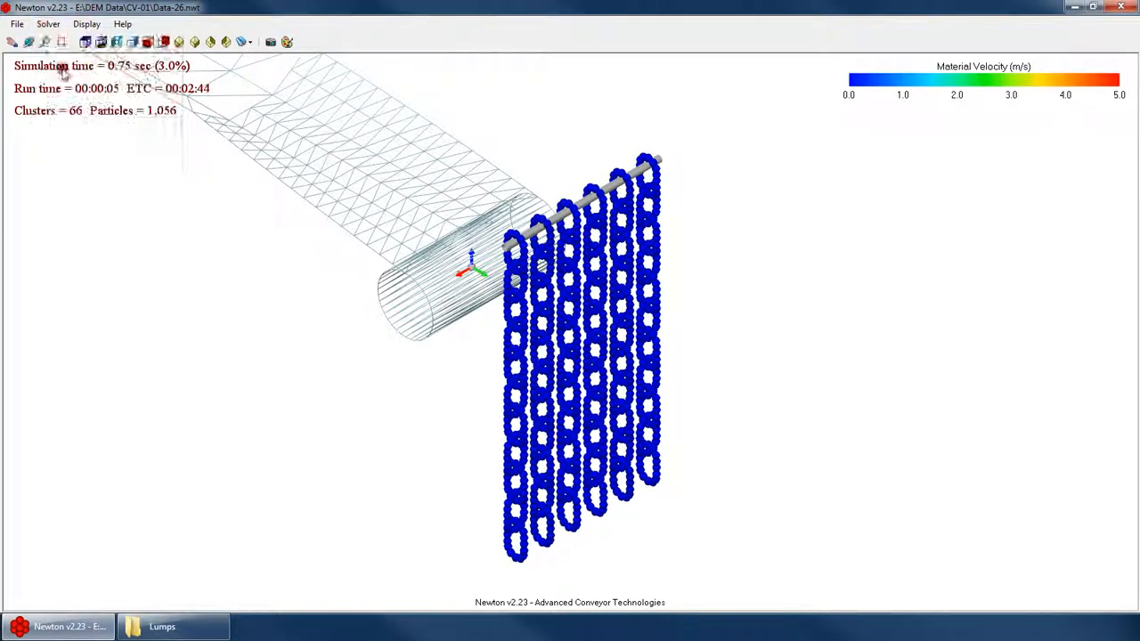
key("Return")
Set the velocity colour scale of the simulation view to 1.5 m/s
right_click(373, 190)
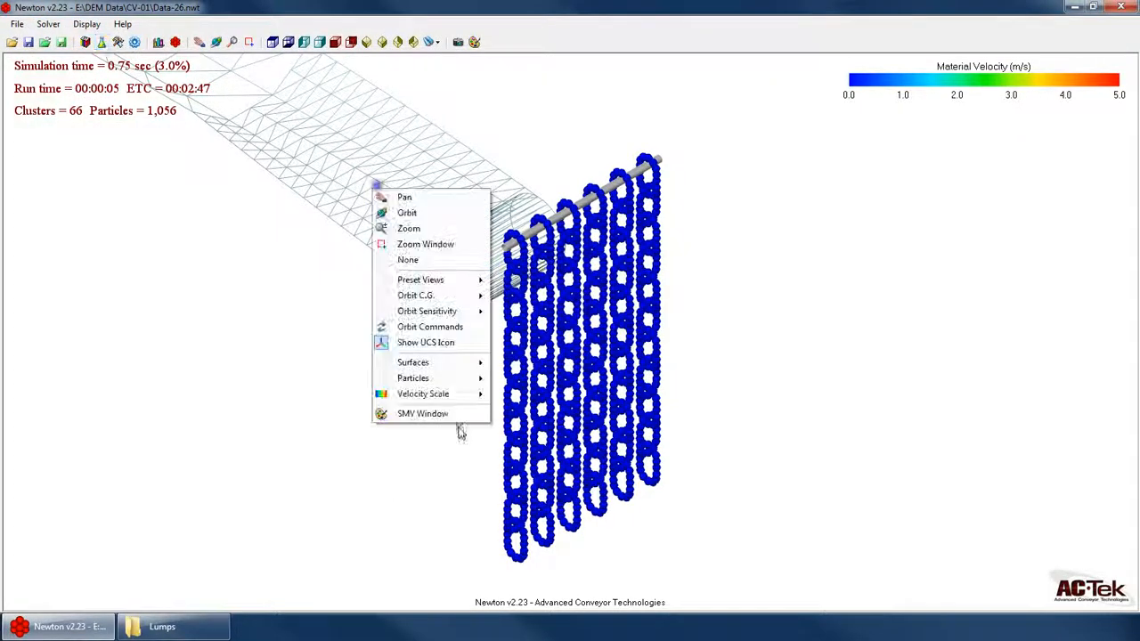
mouse_move(428, 393)
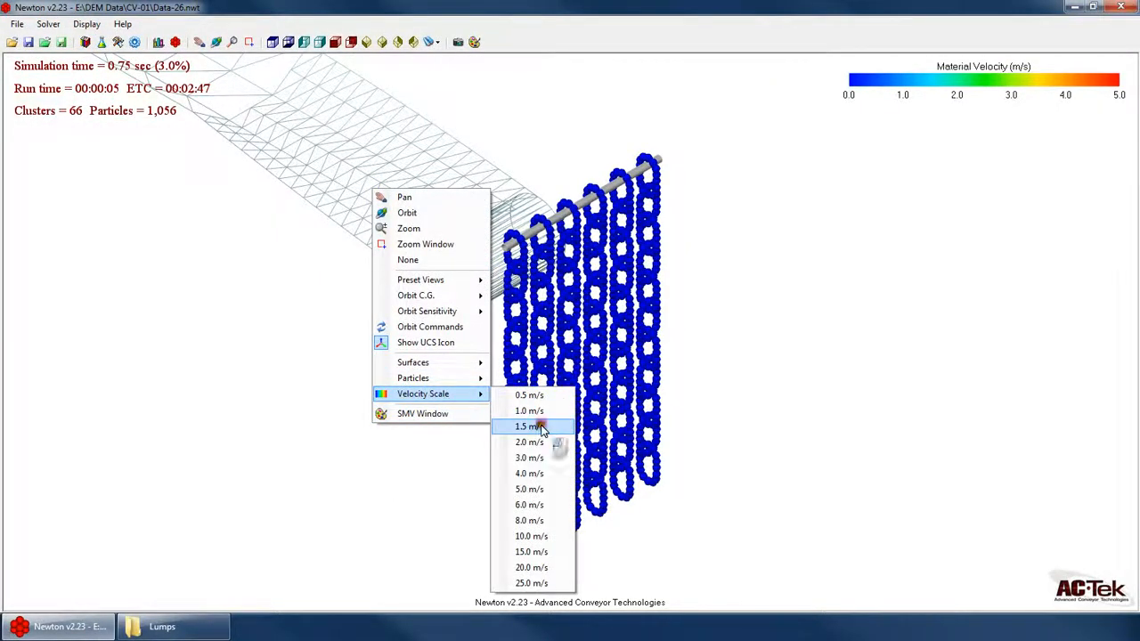
left_click(540, 428)
Lower the critical time ratio to 0.020, accept the longer computation time, and run the simulation again
left_click(85, 42)
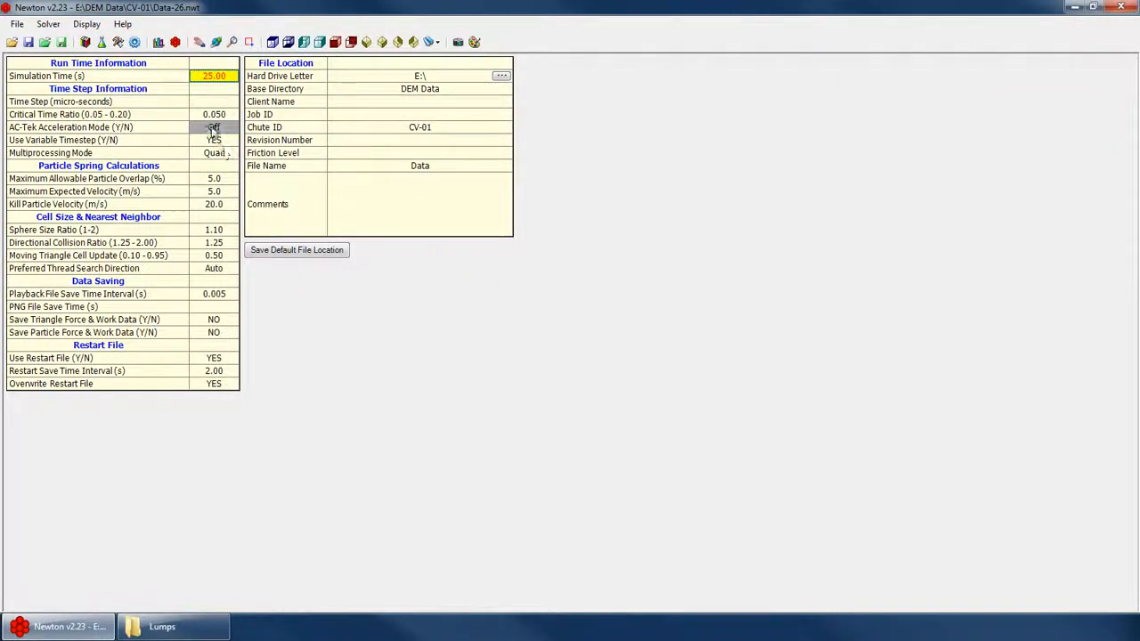
key("Return")
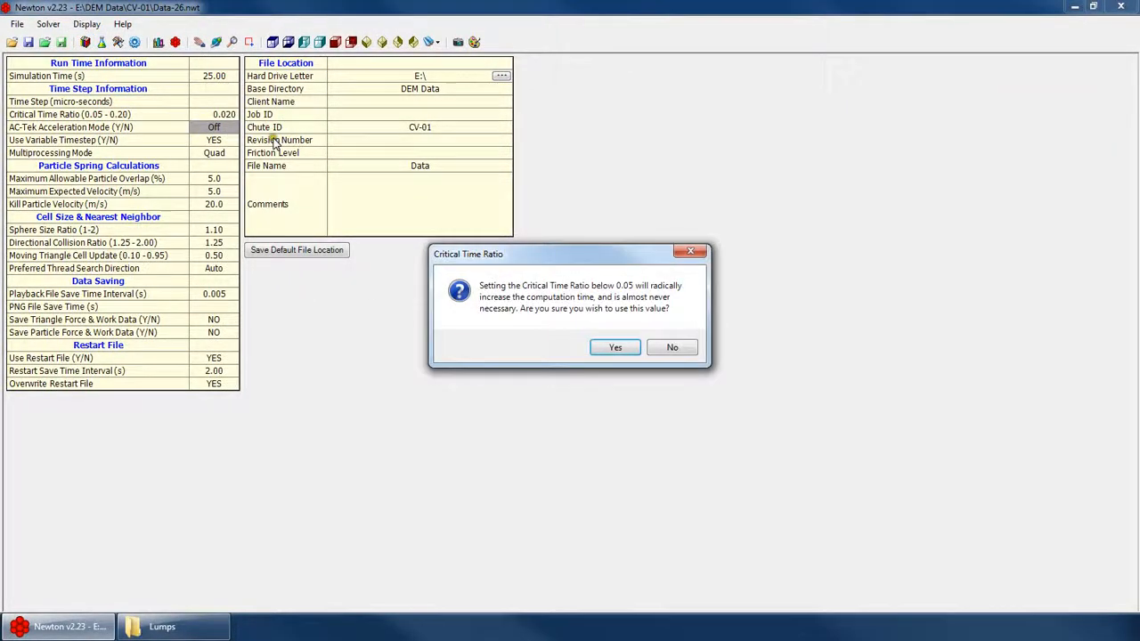
key("Return")
left_click(48, 24)
left_click(89, 40)
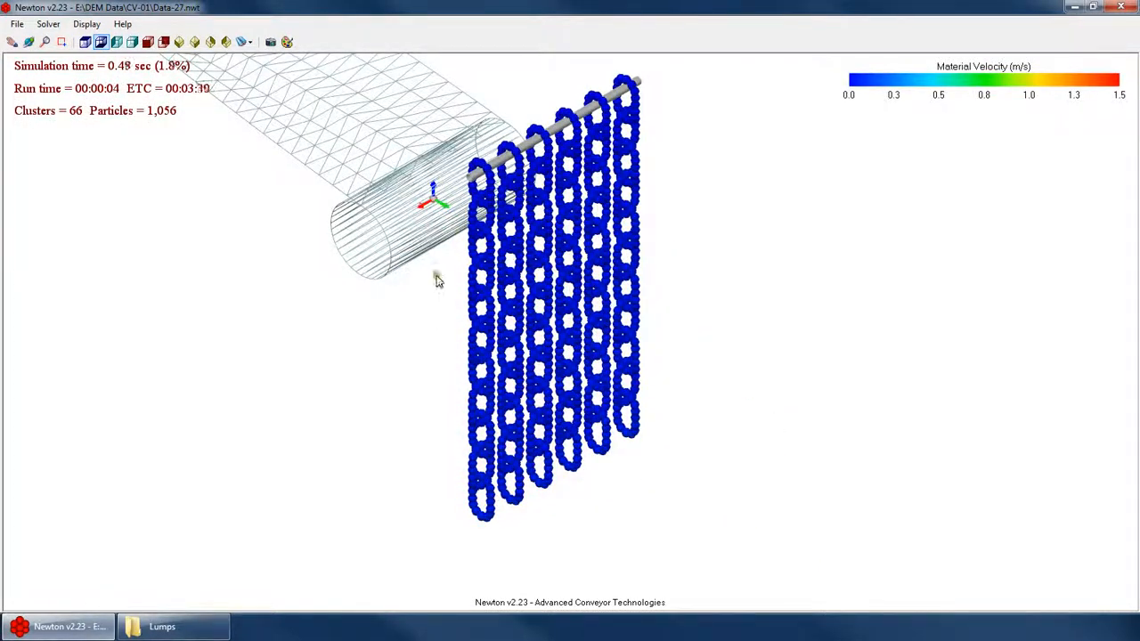
Inspect the running chain curtain from several angles and stop the simulation
scroll(485, 434, "down", 5)
right_click(447, 357)
left_click(487, 383)
left_click_drag(488, 384, 492, 240)
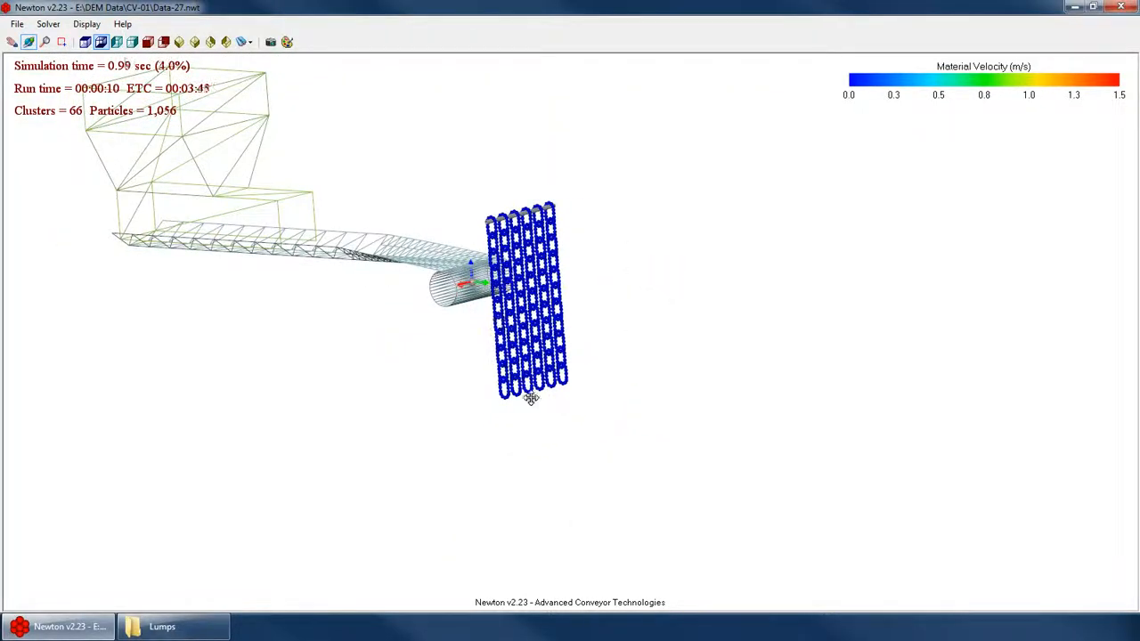
left_click_drag(531, 398, 361, 108)
left_click(48, 24)
left_click(67, 72)
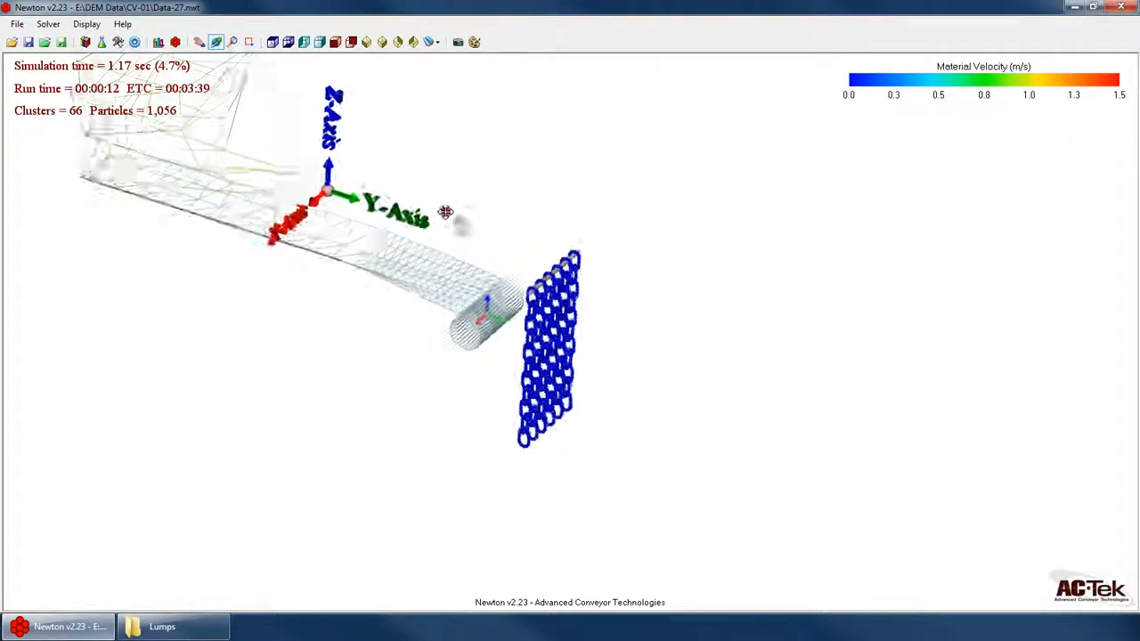
left_click_drag(446, 212, 509, 259)
left_click_drag(438, 363, 400, 471)
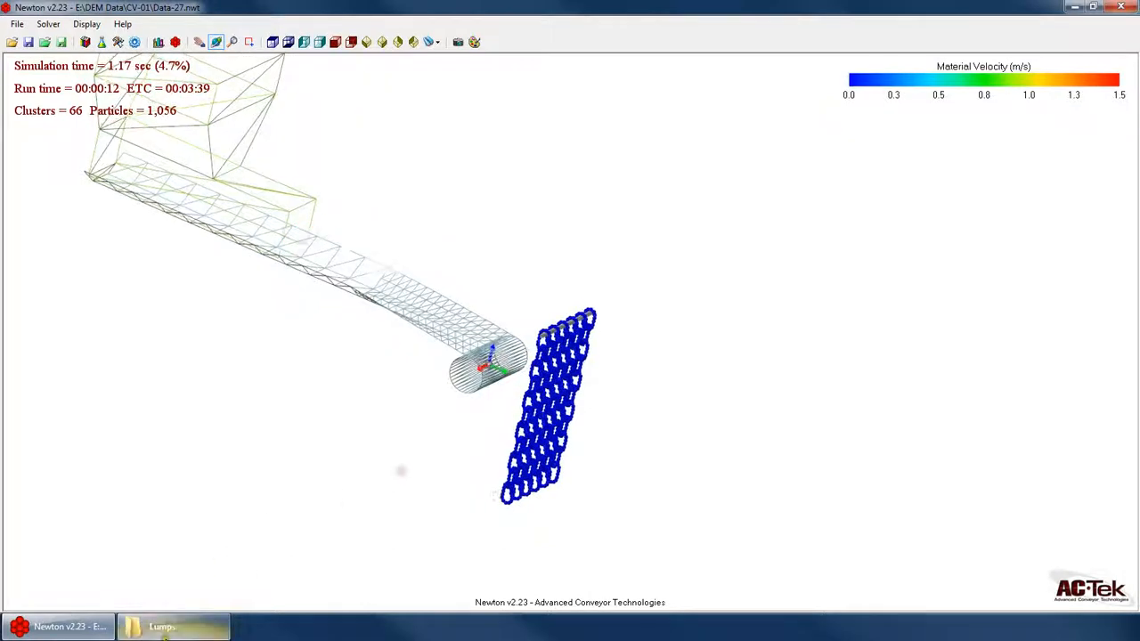
Switch to the Lumps folder, play Newton Ex - Chains.avi full screen in Windows Media Player, skipping ahead through it, and close the player
left_click(162, 627)
double_click(595, 161)
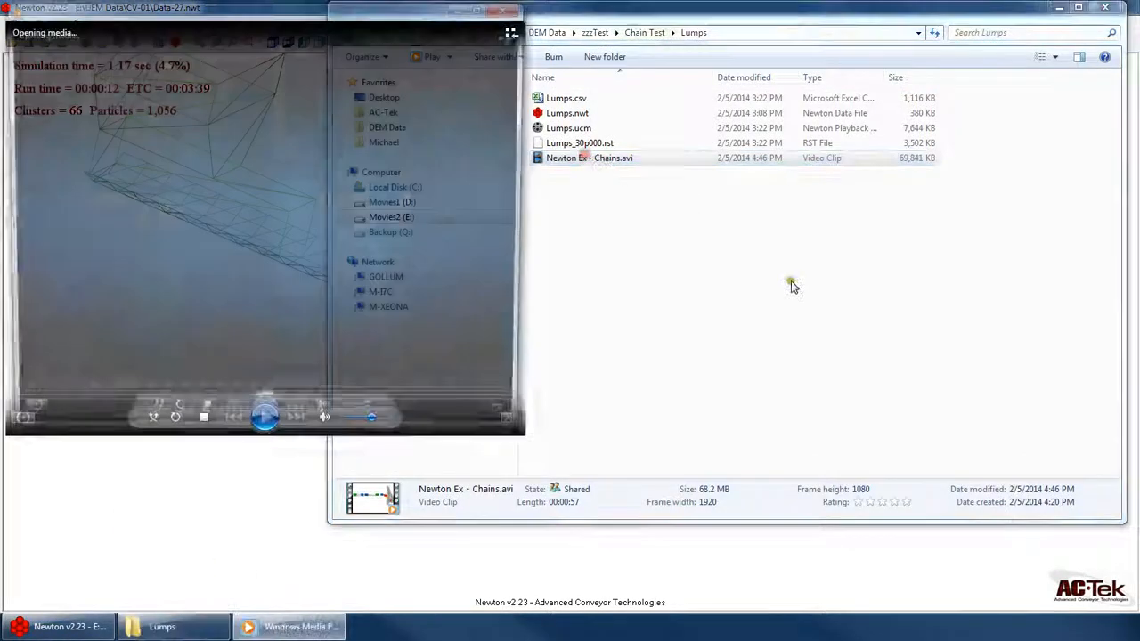
double_click(767, 278)
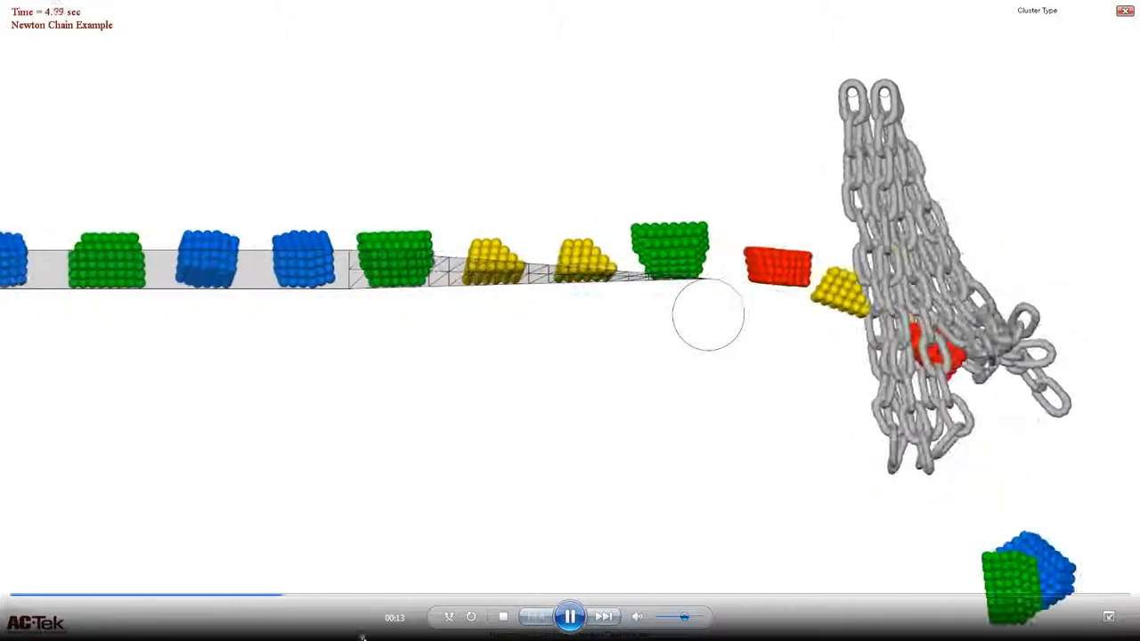
left_click(457, 596)
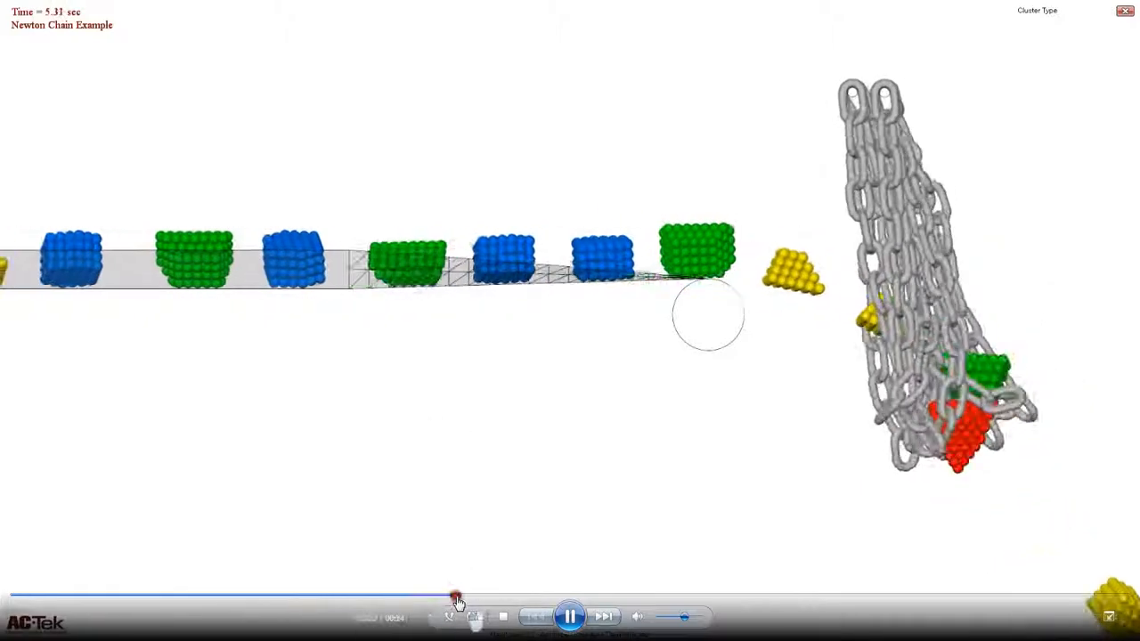
left_click(704, 596)
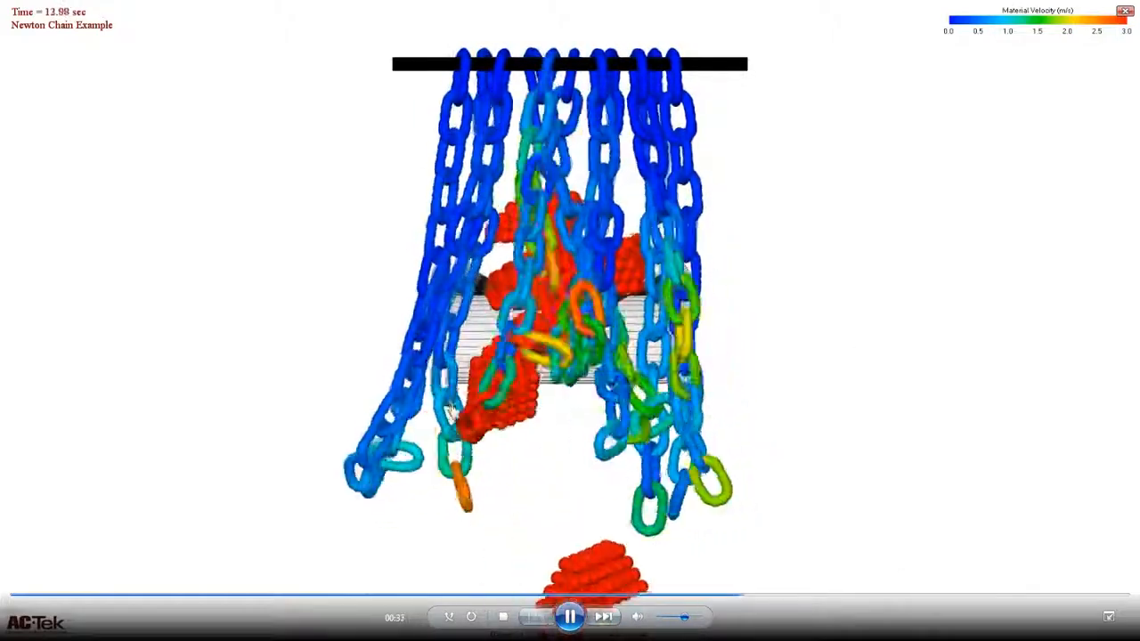
left_click(930, 596)
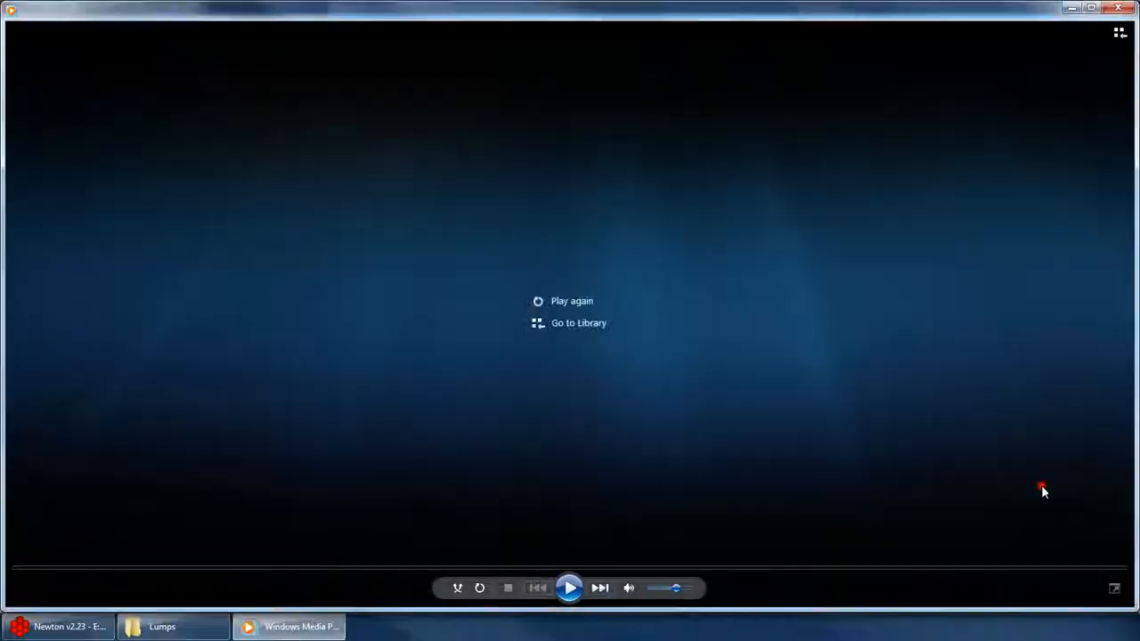
left_click(1117, 9)
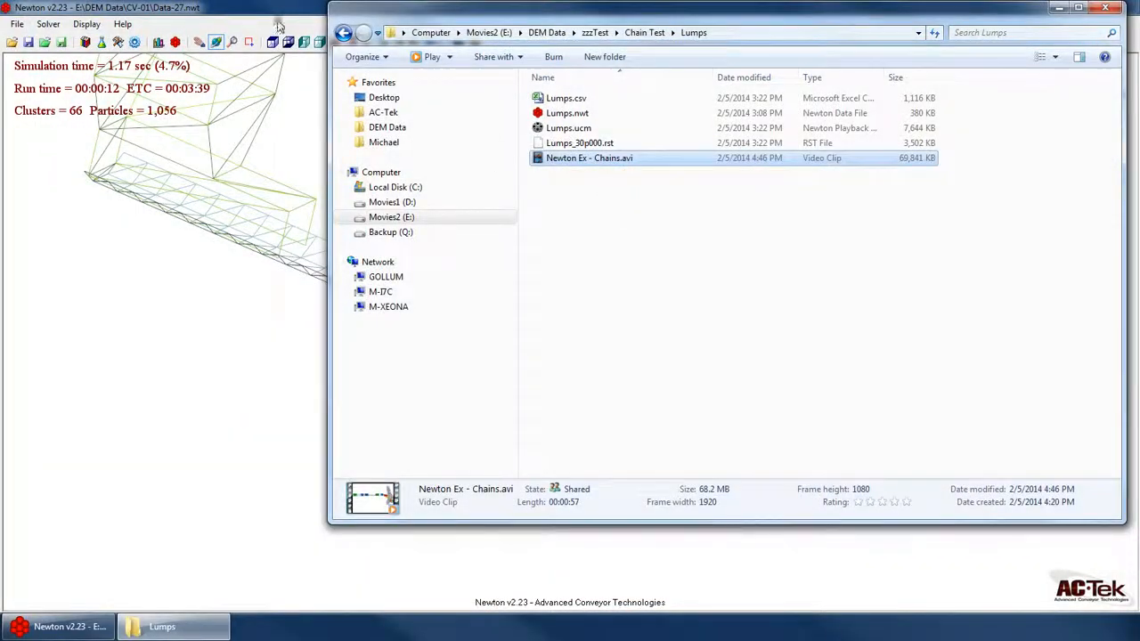
Return to Newton and review the Chain Link group list and the particle generation settings
left_click(278, 27)
left_click_drag(499, 293, 284, 169)
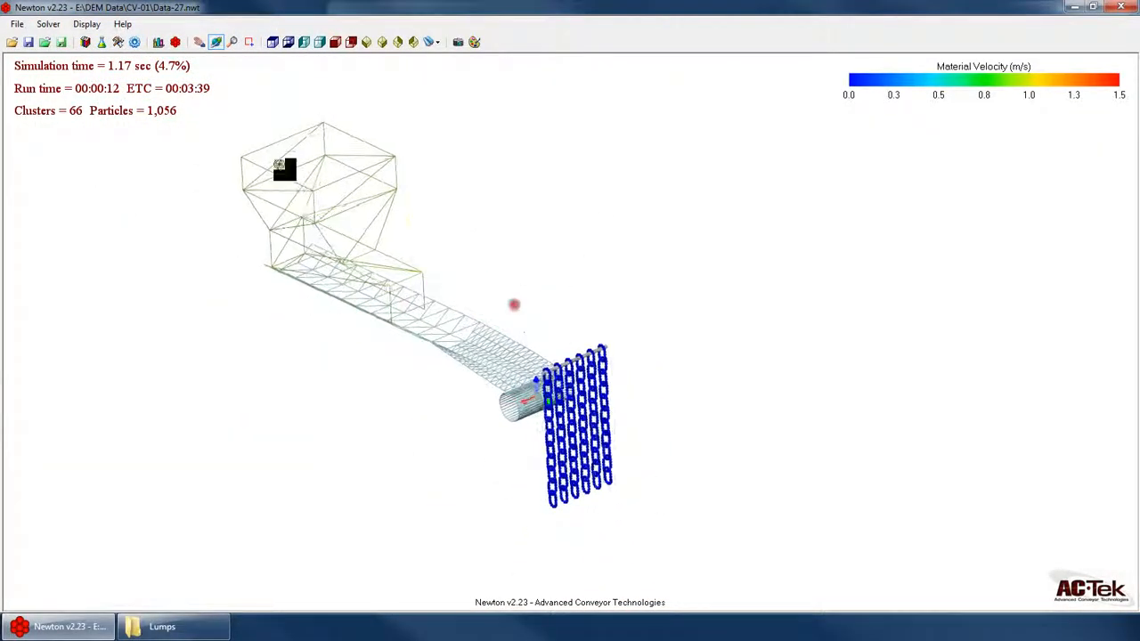
left_click(158, 42)
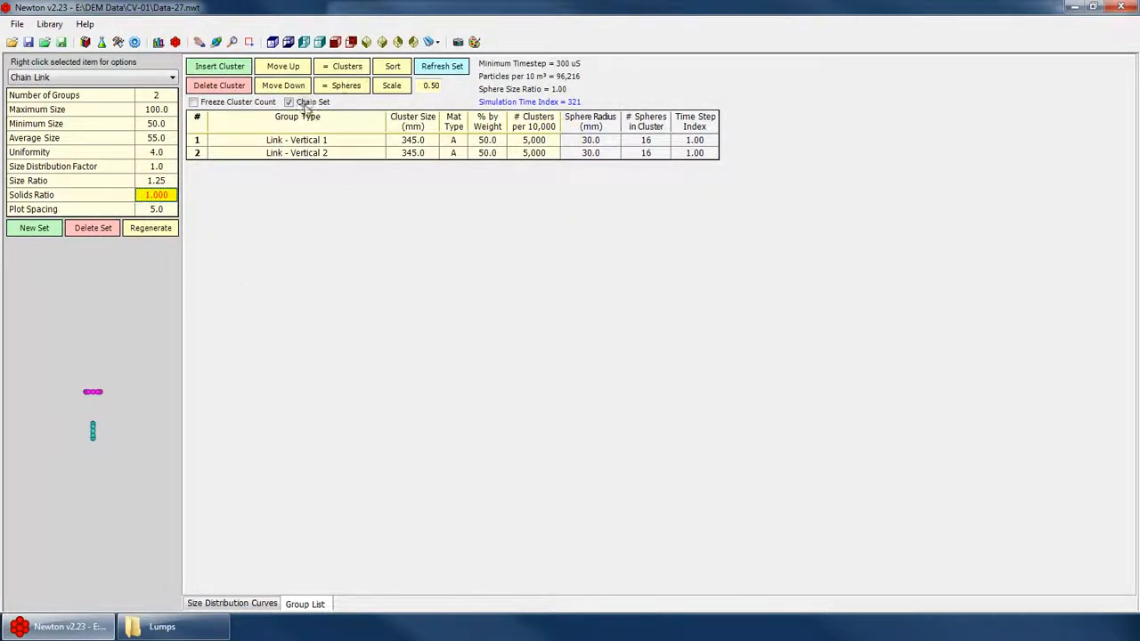
left_click(139, 42)
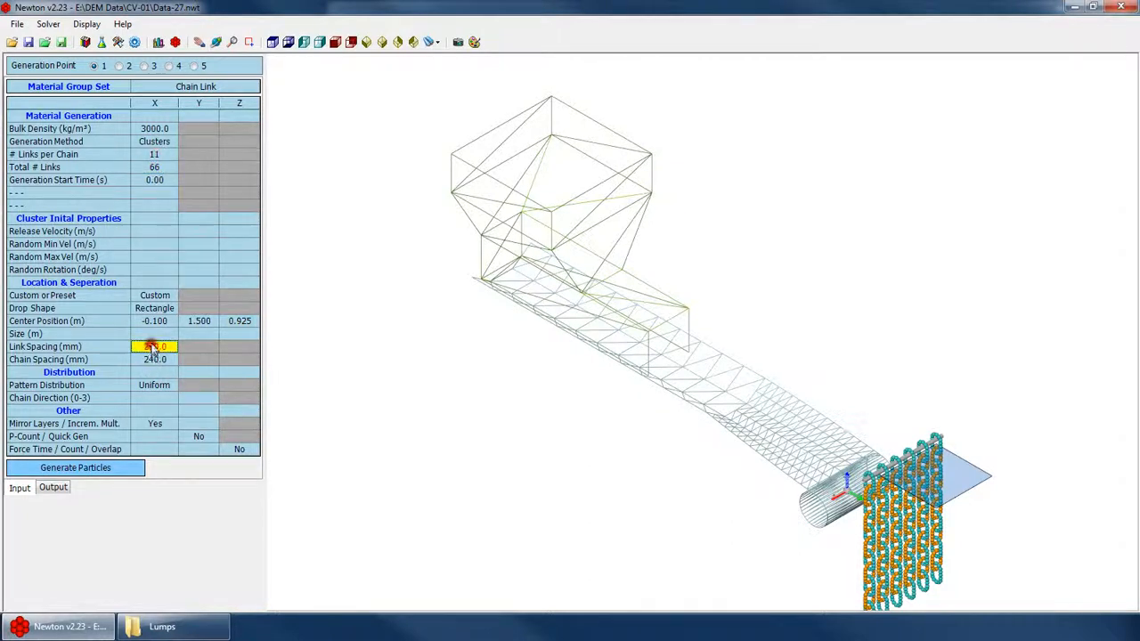
Examine the generated chain curtain beside the conveyor's head pulley from above and from the side
scroll(509, 294, "down", 4)
scroll(686, 249, "up", 7)
right_click(683, 248)
left_click(727, 287)
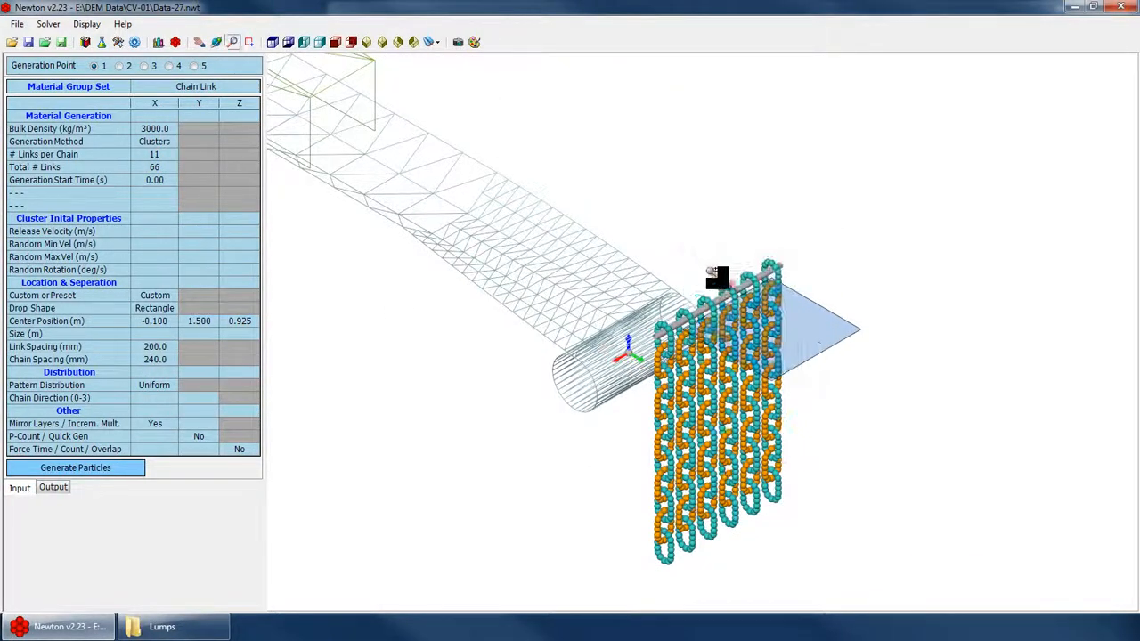
right_click(690, 251)
left_click(735, 276)
left_click_drag(728, 283, 623, 418)
scroll(617, 437, "down", 5)
scroll(567, 435, "up", 2)
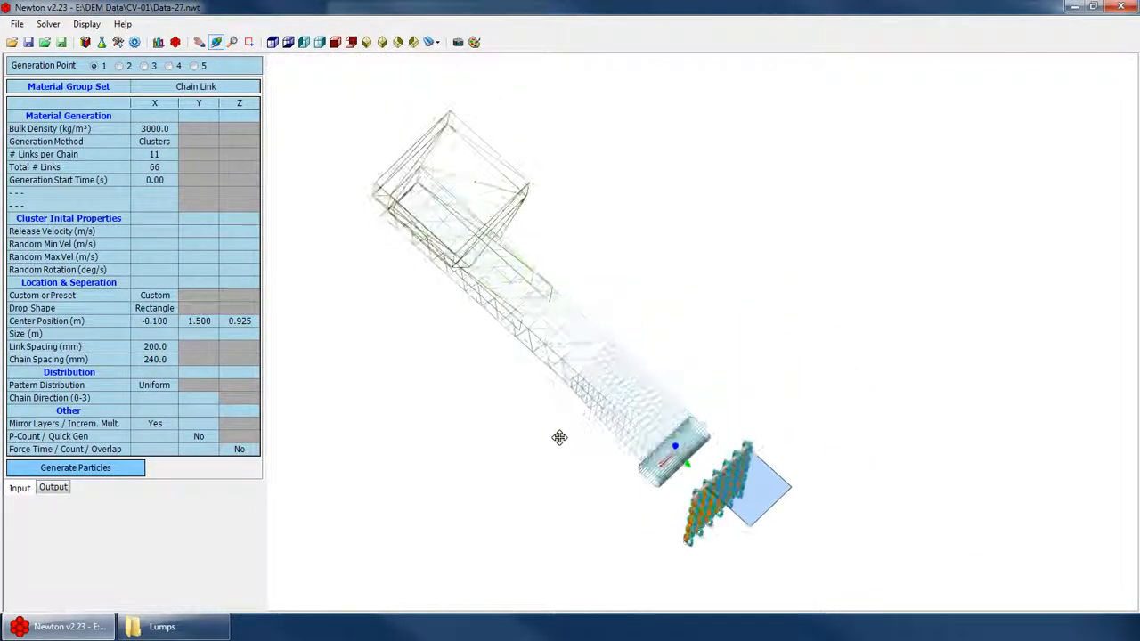
left_click_drag(560, 437, 501, 237)
scroll(578, 361, "up", 4)
left_click_drag(578, 362, 668, 341)
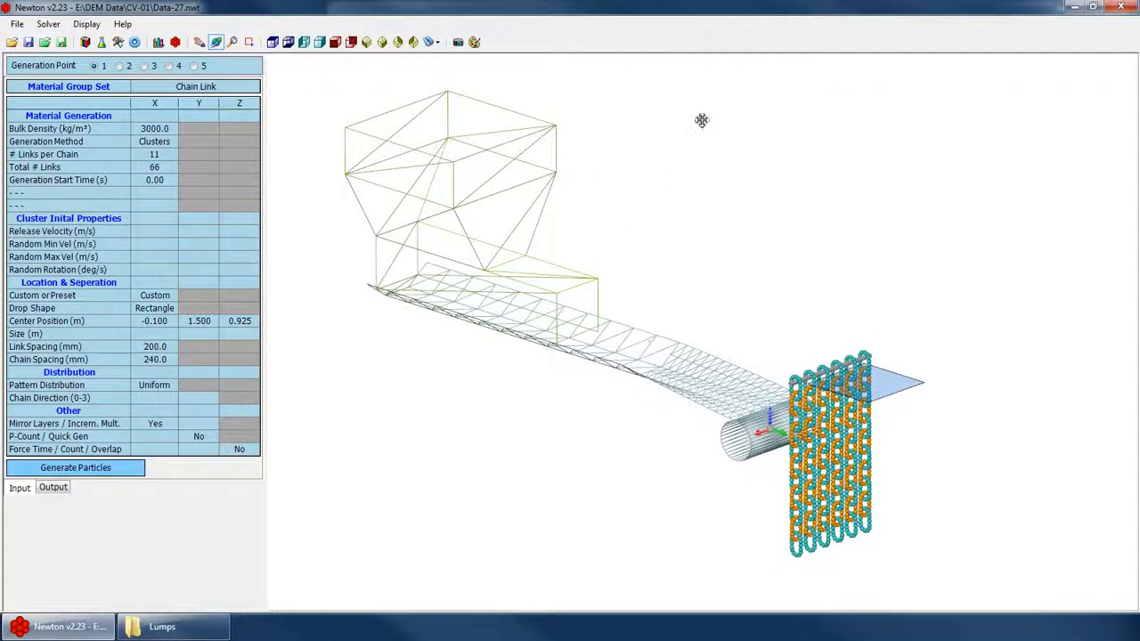
left_click_drag(647, 171, 629, 278)
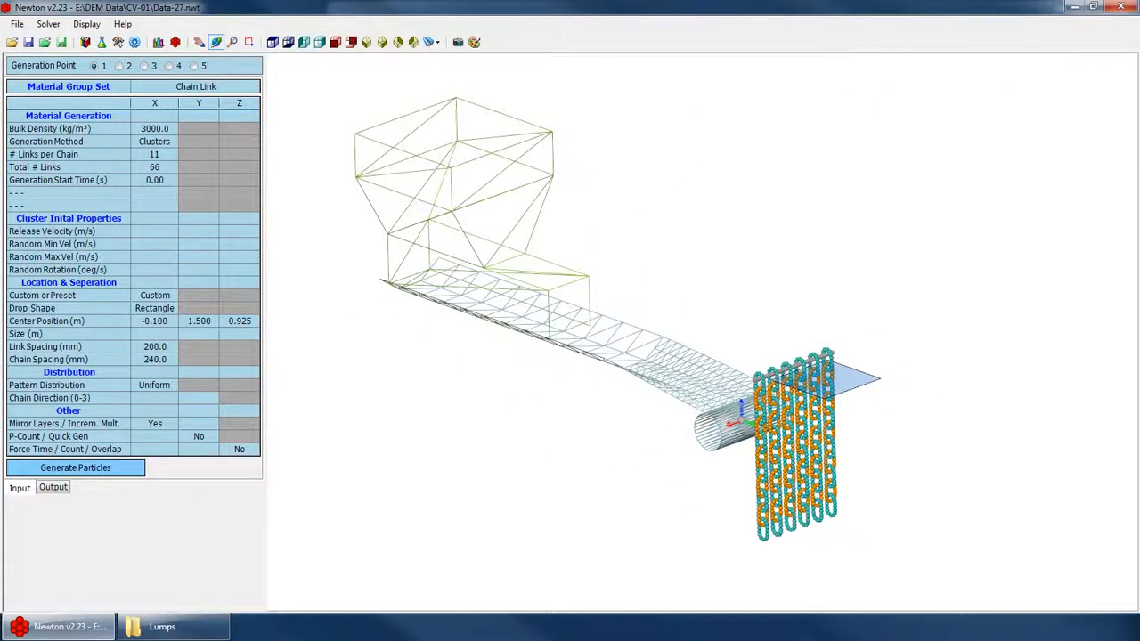